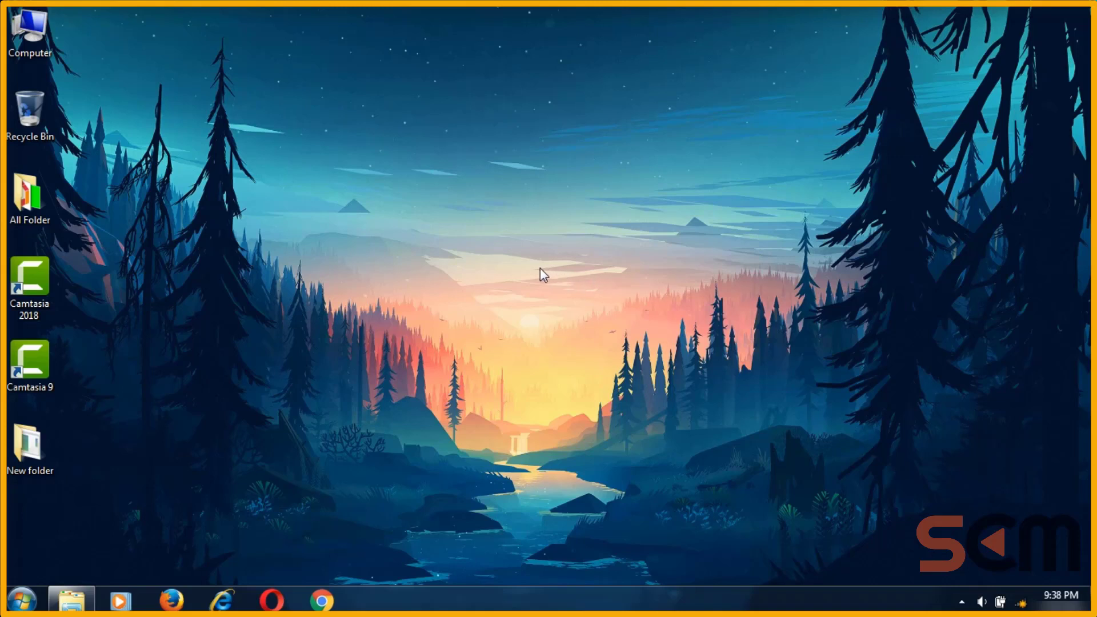
# Open the desktop folder "New folder" and reposition its window so the FFSetup4.3.0.0 file is in view.
pyautogui.click(47, 440)
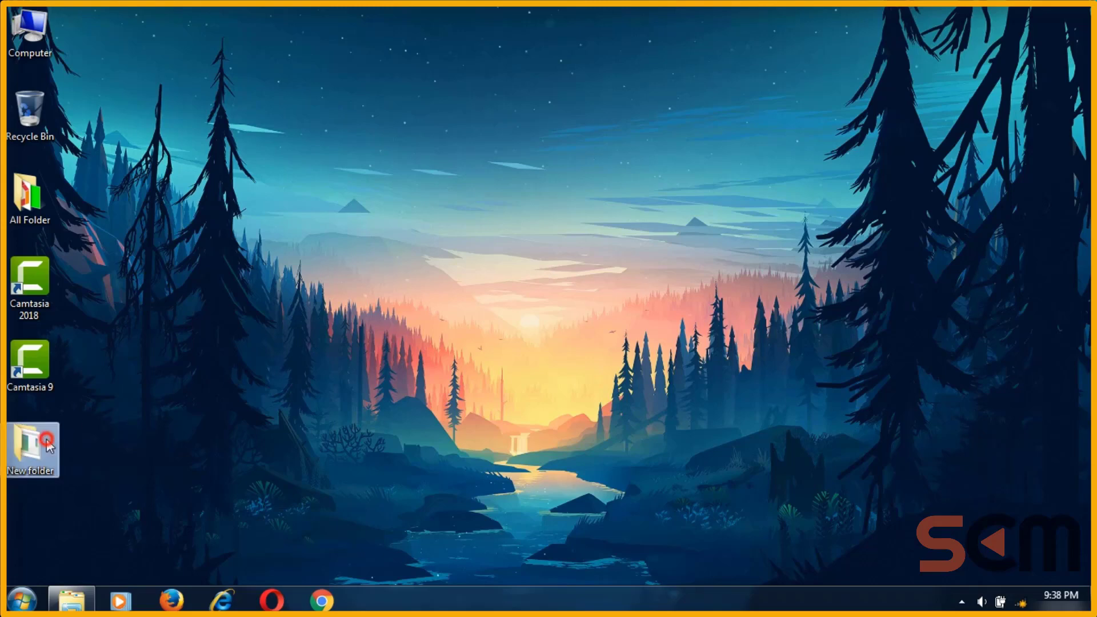
pyautogui.doubleClick(46, 439)
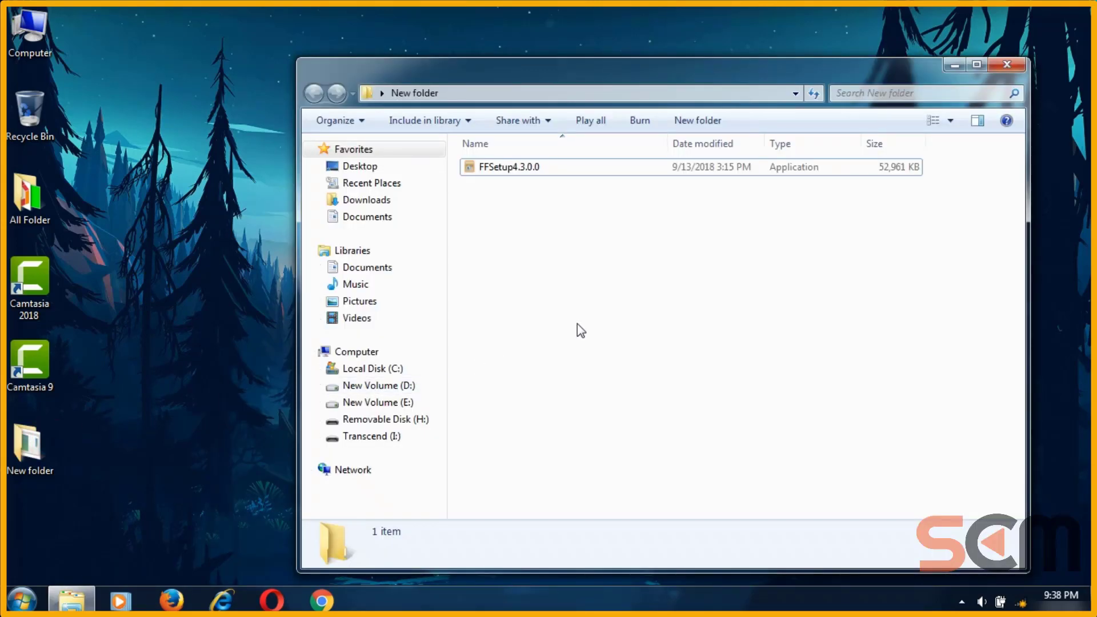
pyautogui.moveTo(540, 79); pyautogui.dragTo(504, 64)
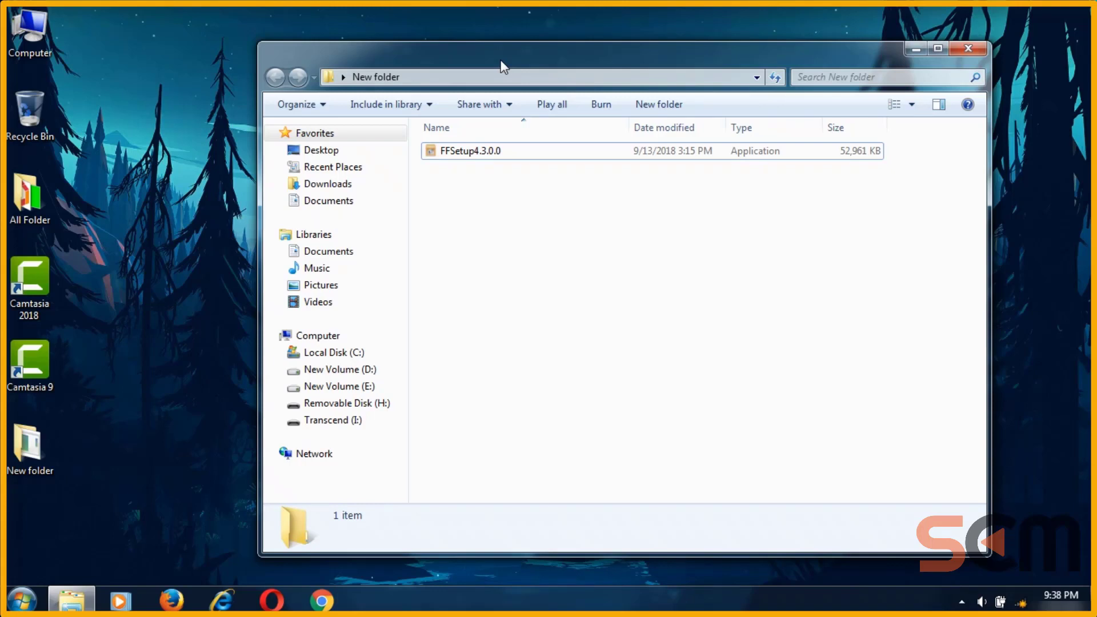
pyautogui.moveTo(504, 66); pyautogui.dragTo(476, 57)
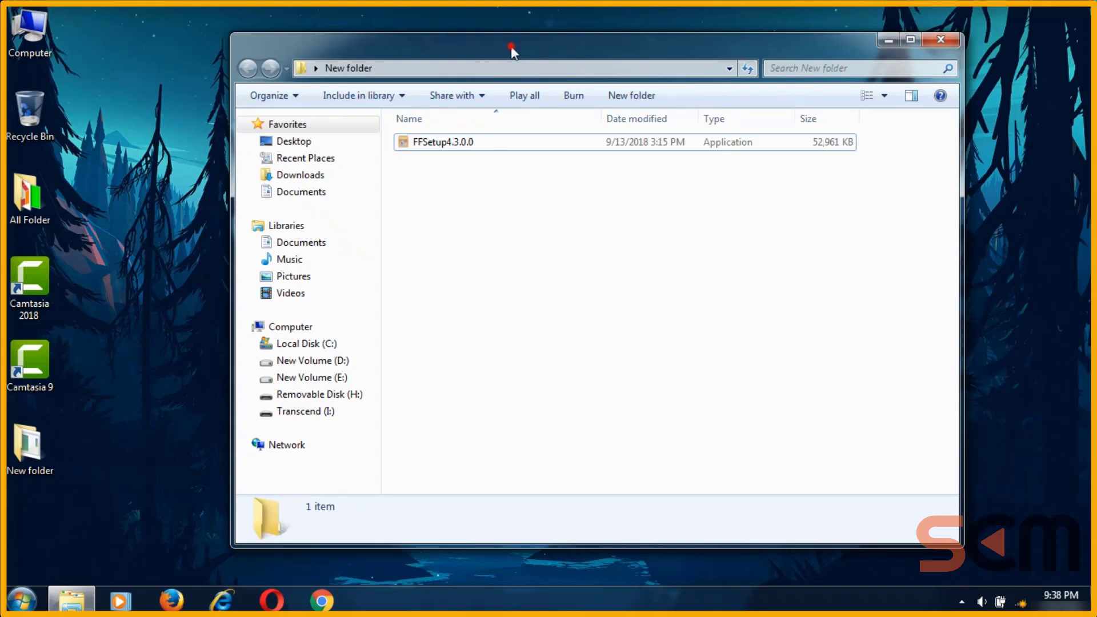
pyautogui.moveTo(510, 46); pyautogui.dragTo(494, 42)
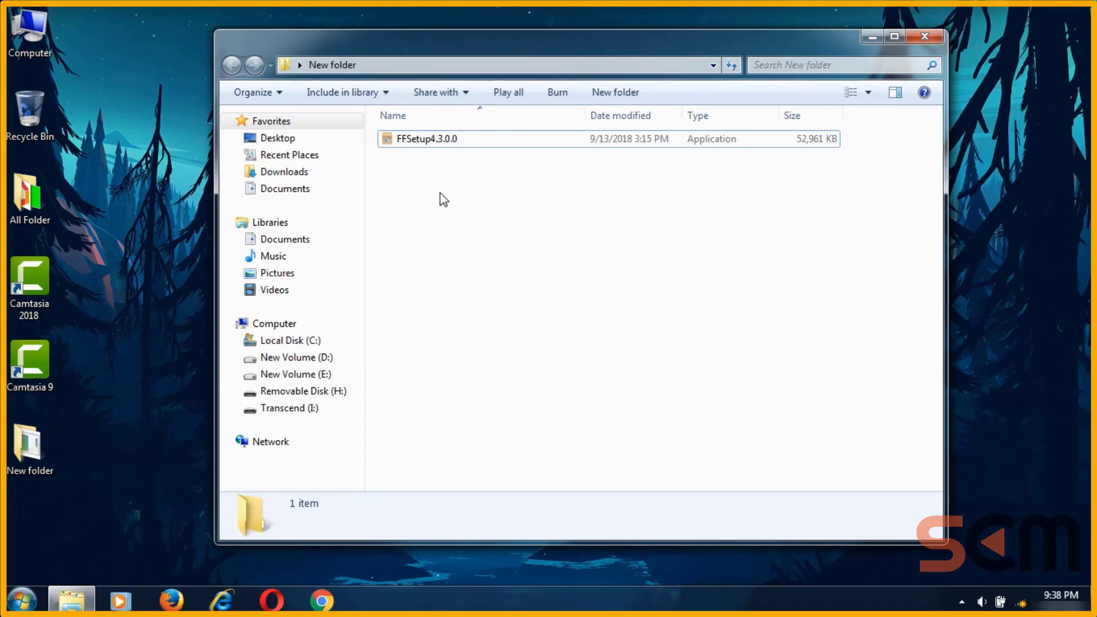
pyautogui.moveTo(469, 39); pyautogui.dragTo(493, 37)
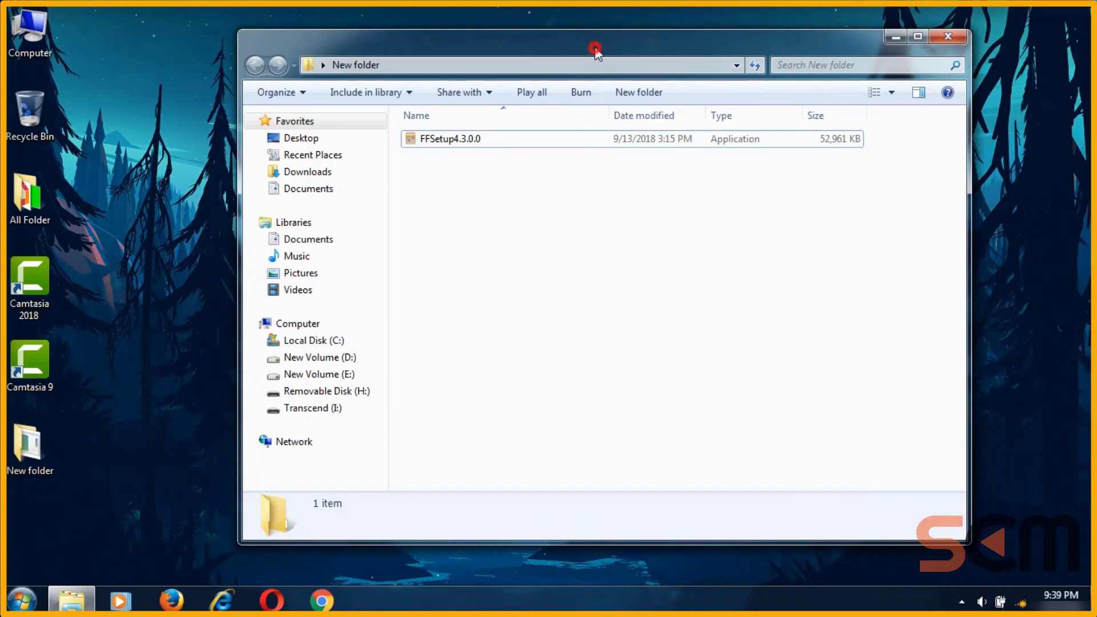
pyautogui.moveTo(595, 48); pyautogui.dragTo(572, 38)
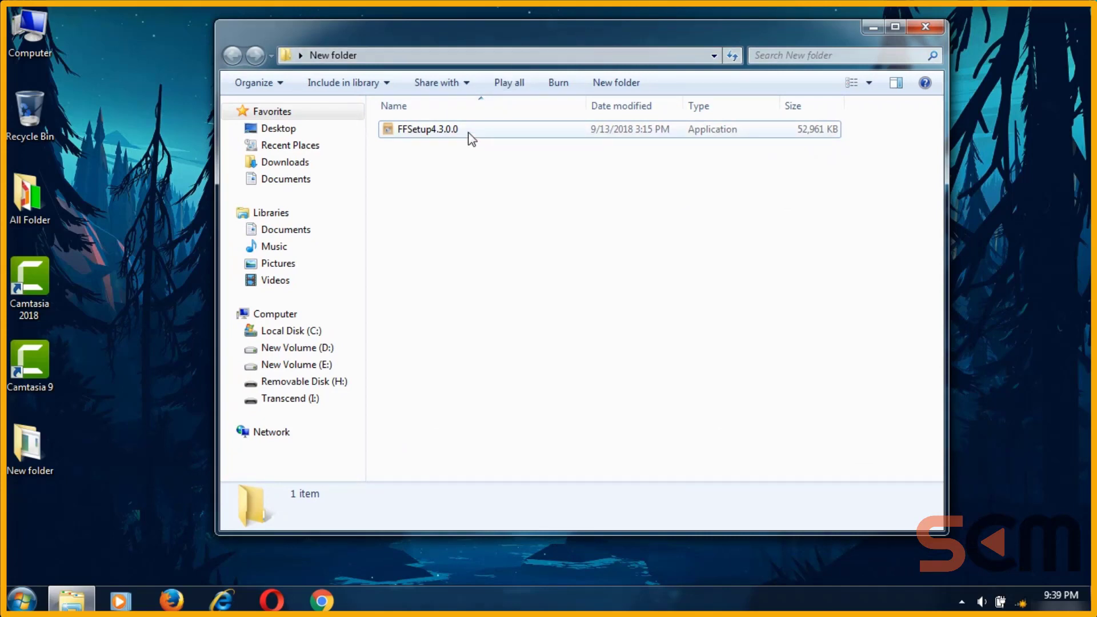
# Run the FFSetup4.3.0.0 installer, install FormatFactory 4.3.0.0 to C:\Program Files (x86)\FormatFactory, and close the folder window and setup.
pyautogui.rightClick(450, 132)
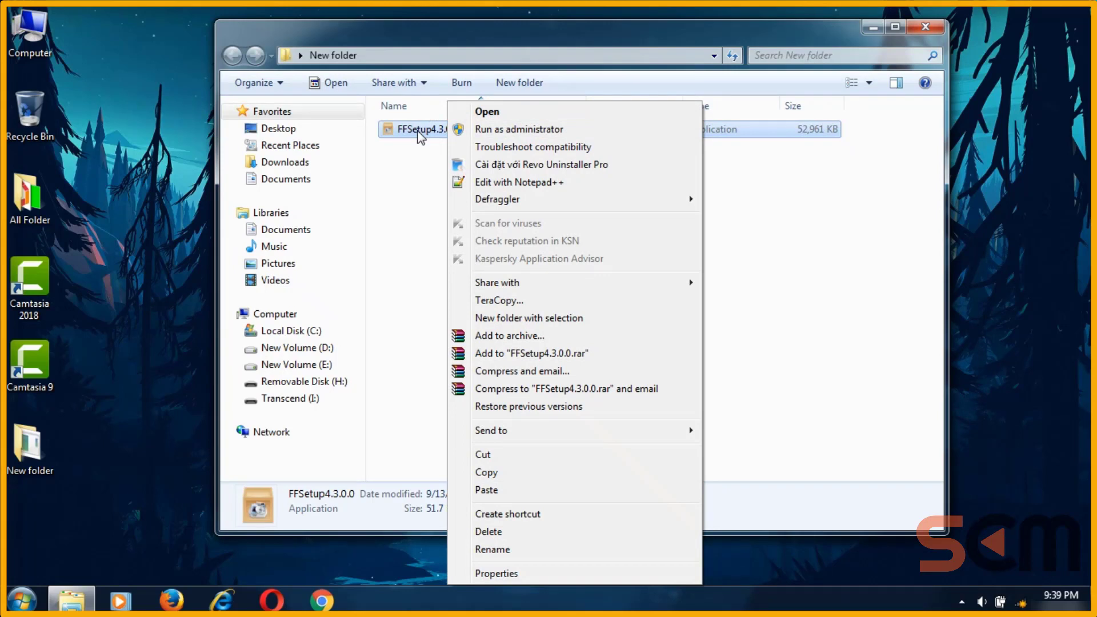
pyautogui.click(486, 111)
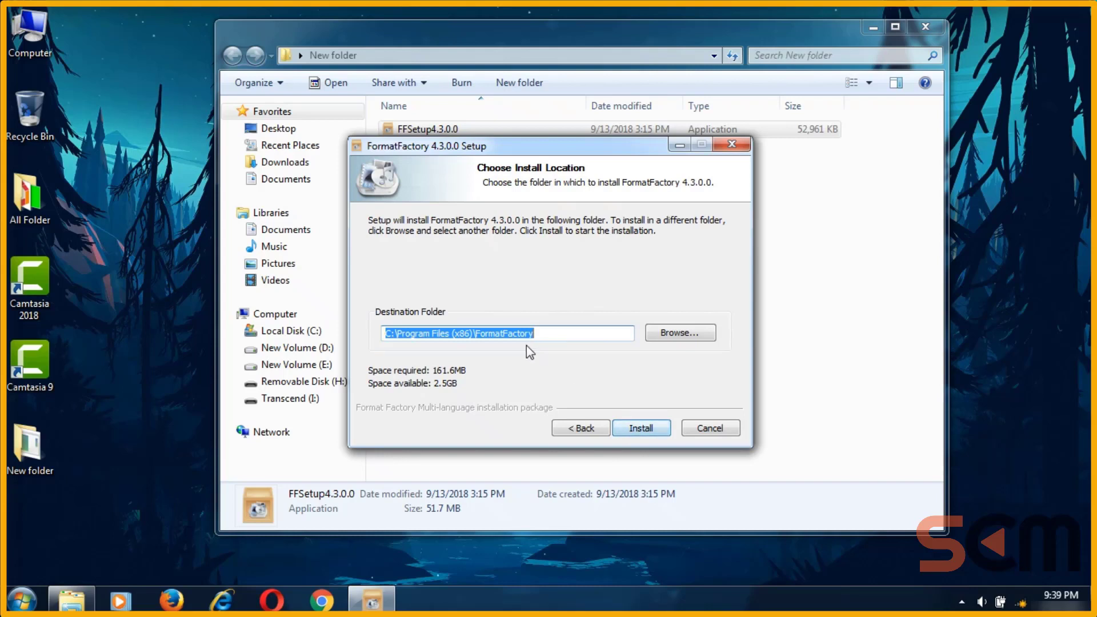
pyautogui.click(639, 430)
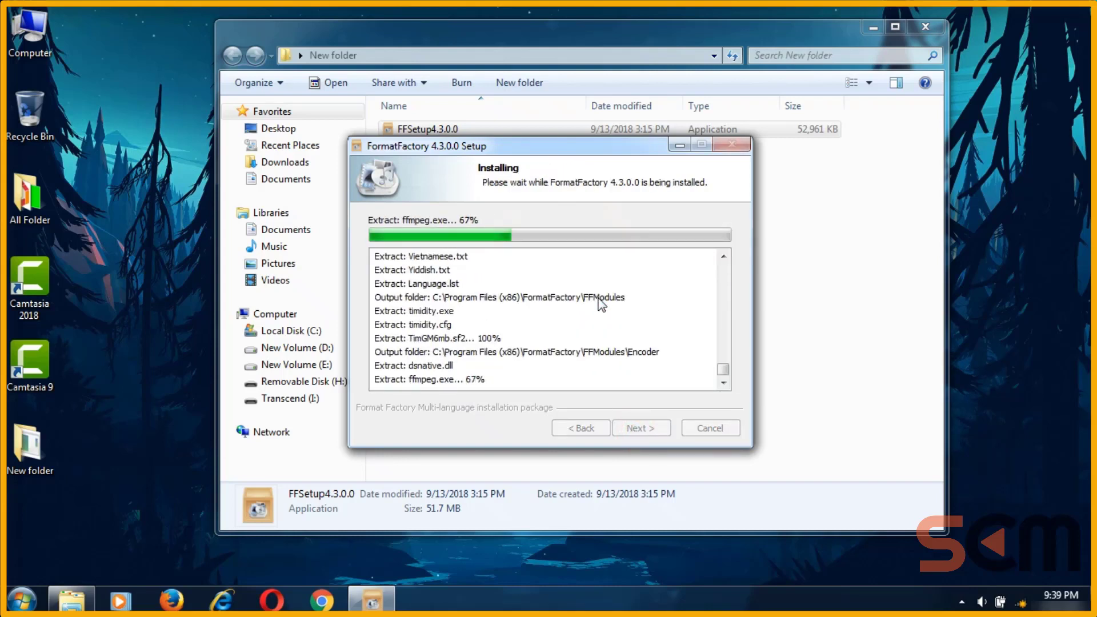
pyautogui.click(684, 28)
pyautogui.hotkey('alt', 'F4')
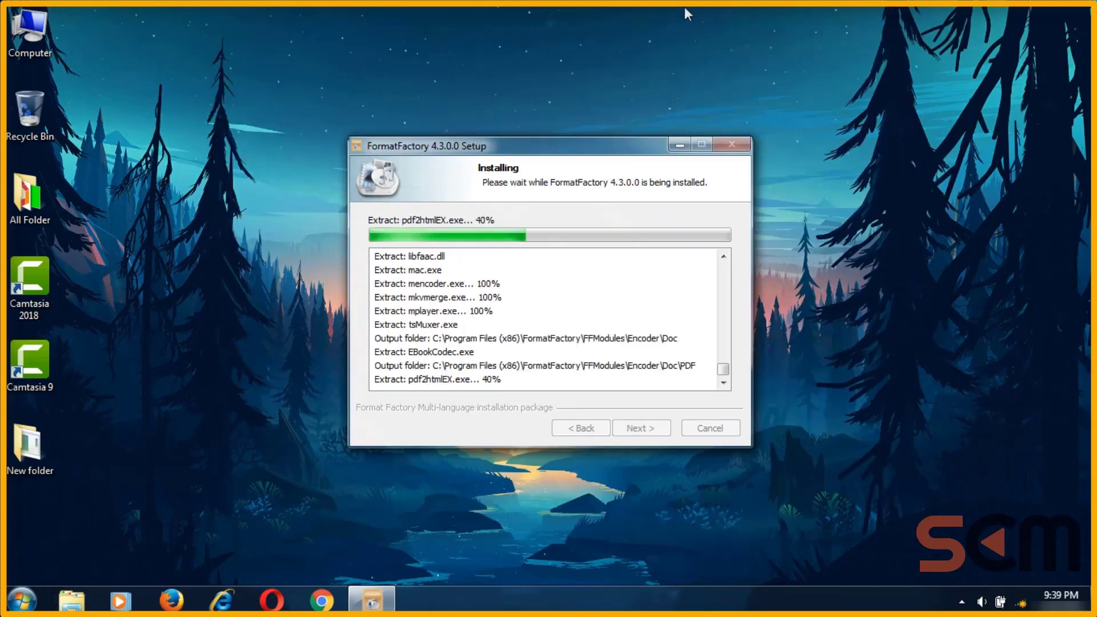
pyautogui.click(541, 225)
pyautogui.click(634, 431)
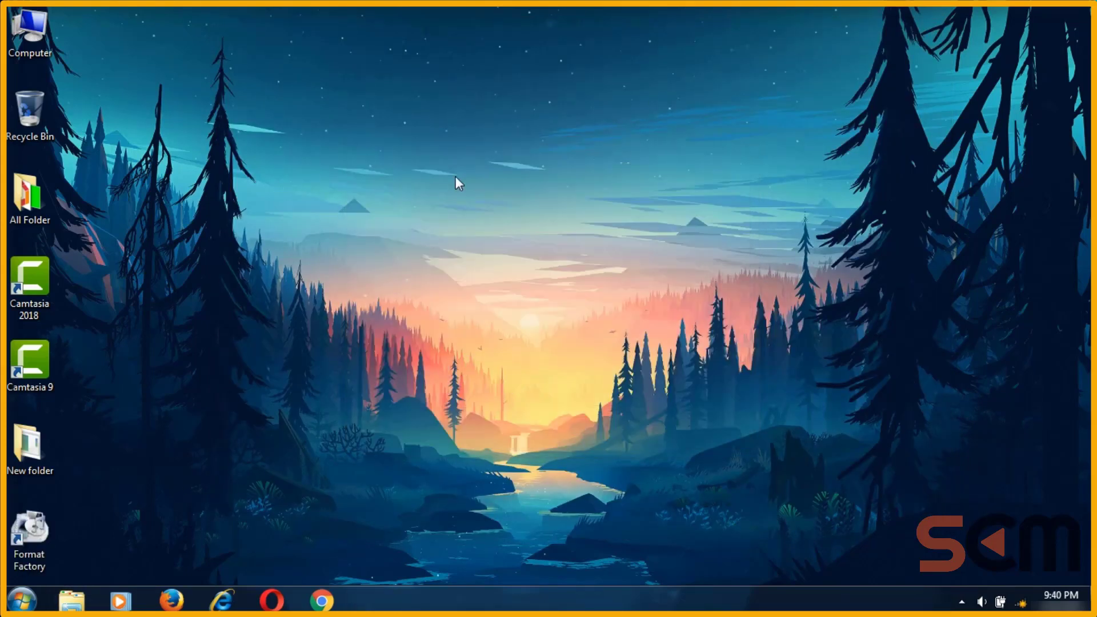
# Refresh the desktop and close the Firefox window that opened after the installation.
pyautogui.rightClick(462, 142)
pyautogui.click(514, 188)
pyautogui.rightClick(23, 542)
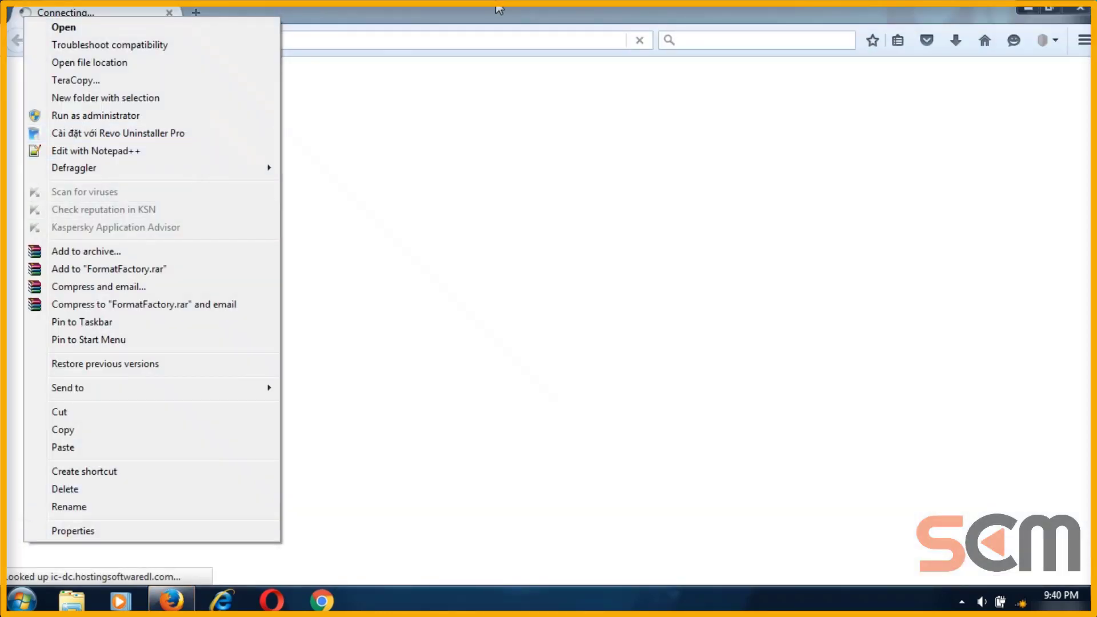
pyautogui.click(1079, 8)
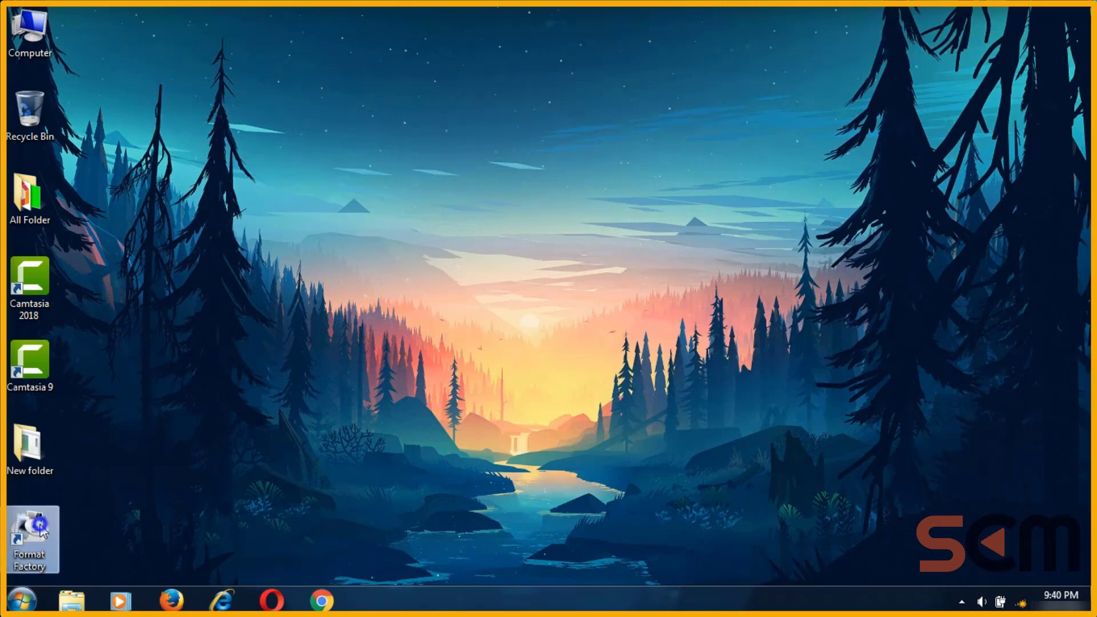
# Start Format Factory for its first-run setup, dismiss the CCleaner popup, and accept the system menu and Picosmos Picture Tools installation.
pyautogui.rightClick(34, 537)
pyautogui.click(161, 67)
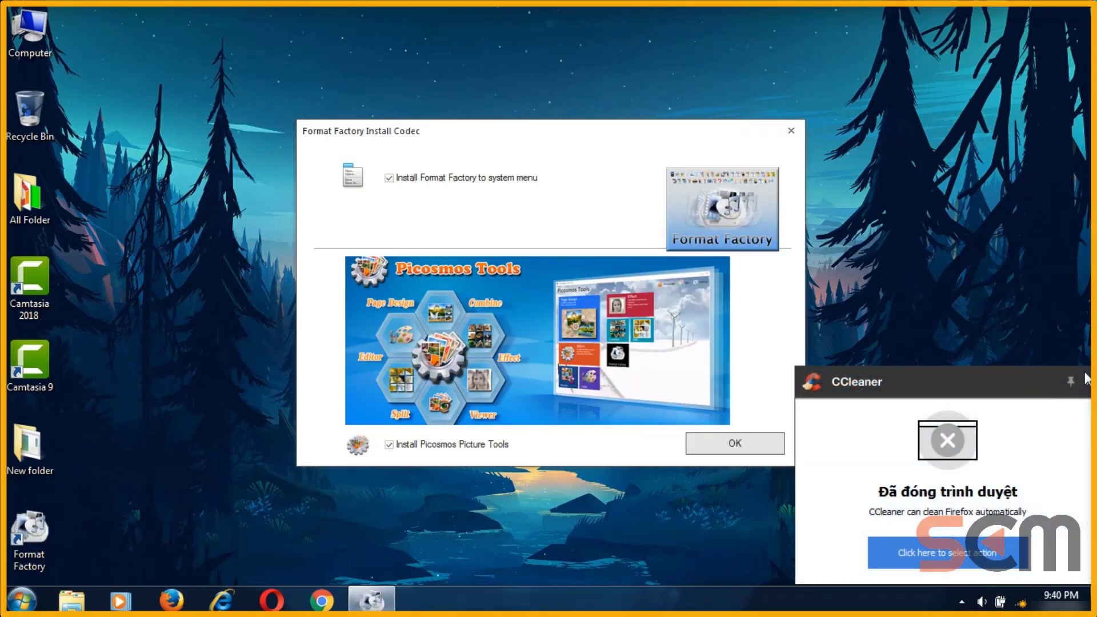
pyautogui.click(1088, 381)
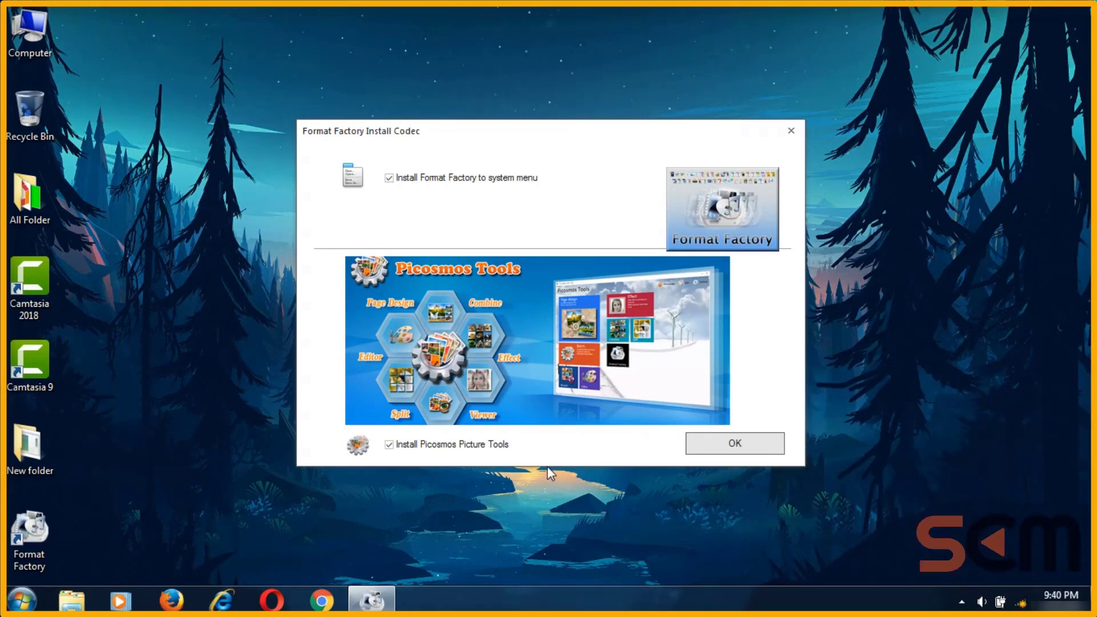
pyautogui.click(737, 441)
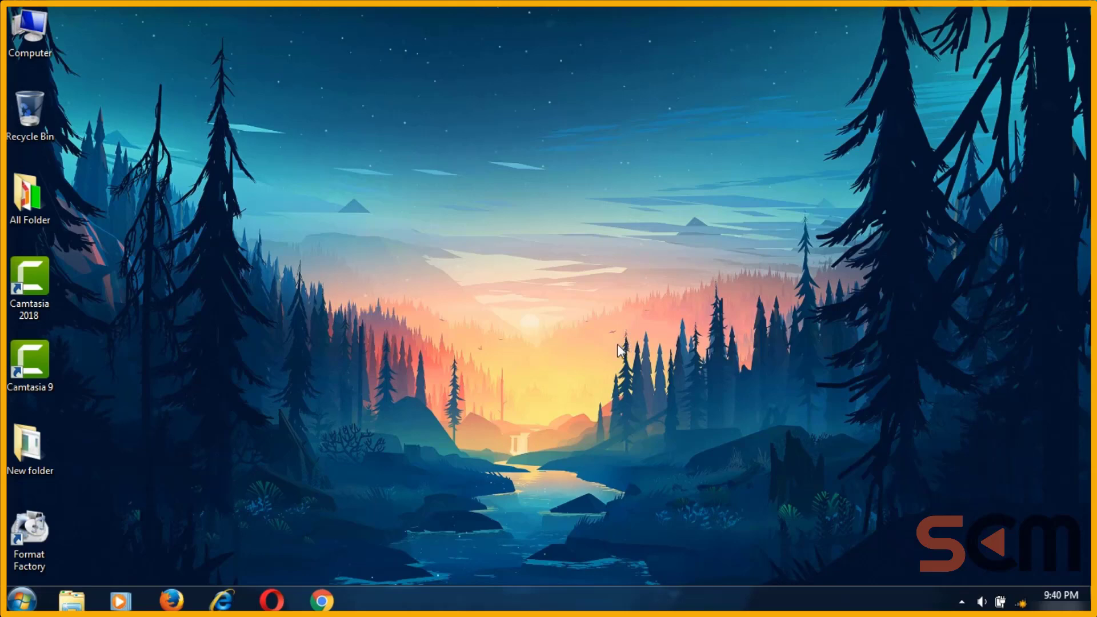
# Launch Format Factory from its desktop shortcut and move its main window slightly up.
pyautogui.rightClick(45, 531)
pyautogui.click(146, 53)
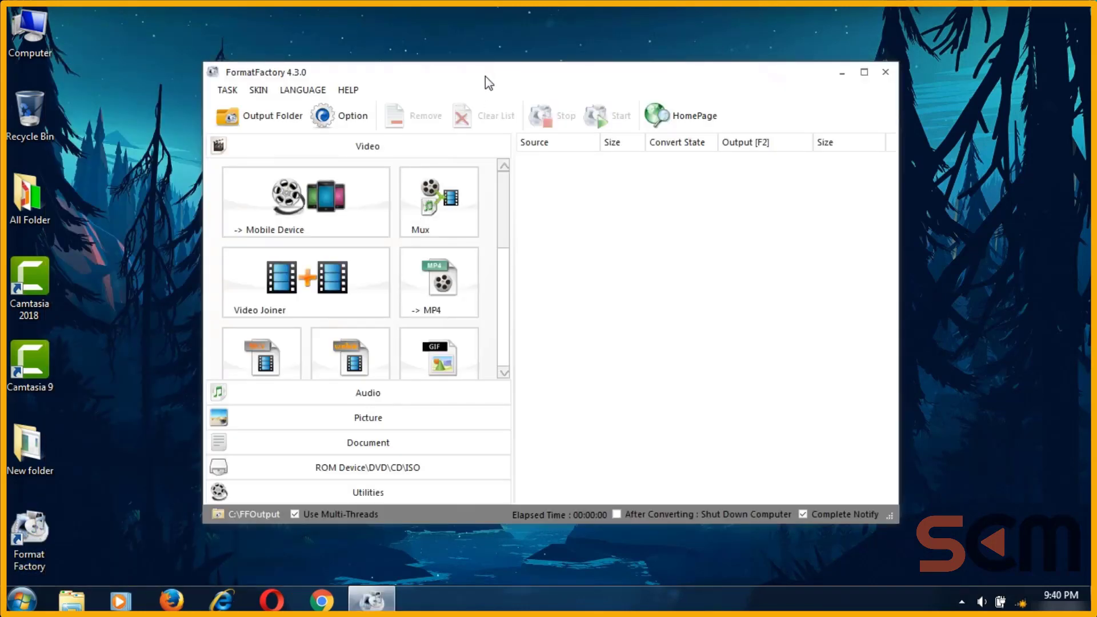
pyautogui.moveTo(485, 76)
pyautogui.mouseDown()
pyautogui.moveTo(568, 80)
pyautogui.moveTo(517, 49)
pyautogui.moveTo(494, 65)
pyautogui.mouseUp()
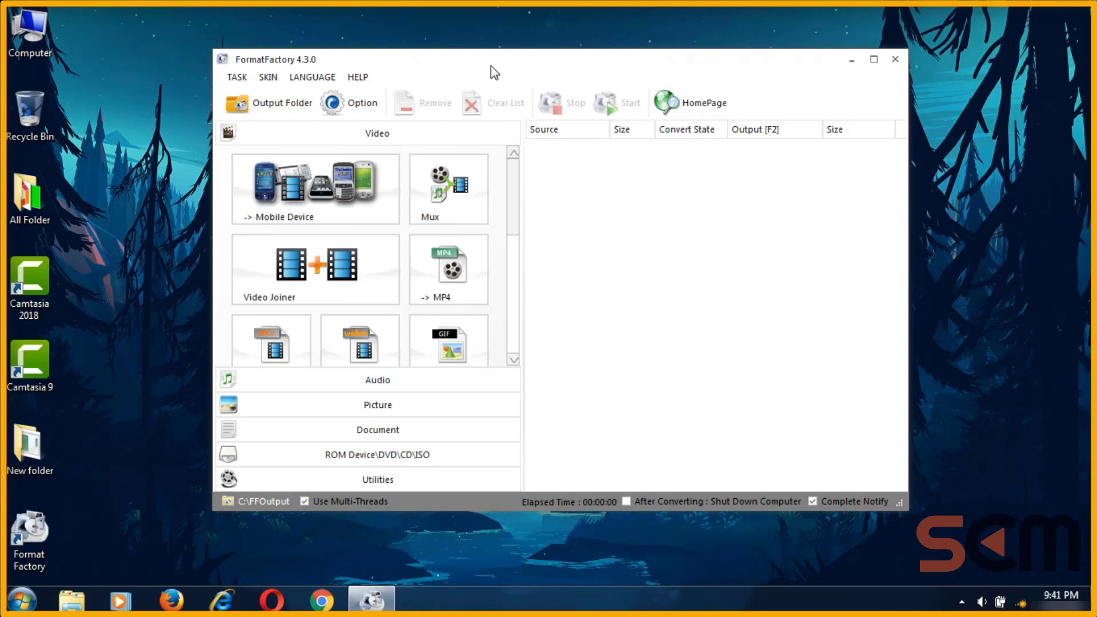
# Set the FormatFactory interface language to English.
pyautogui.click(314, 80)
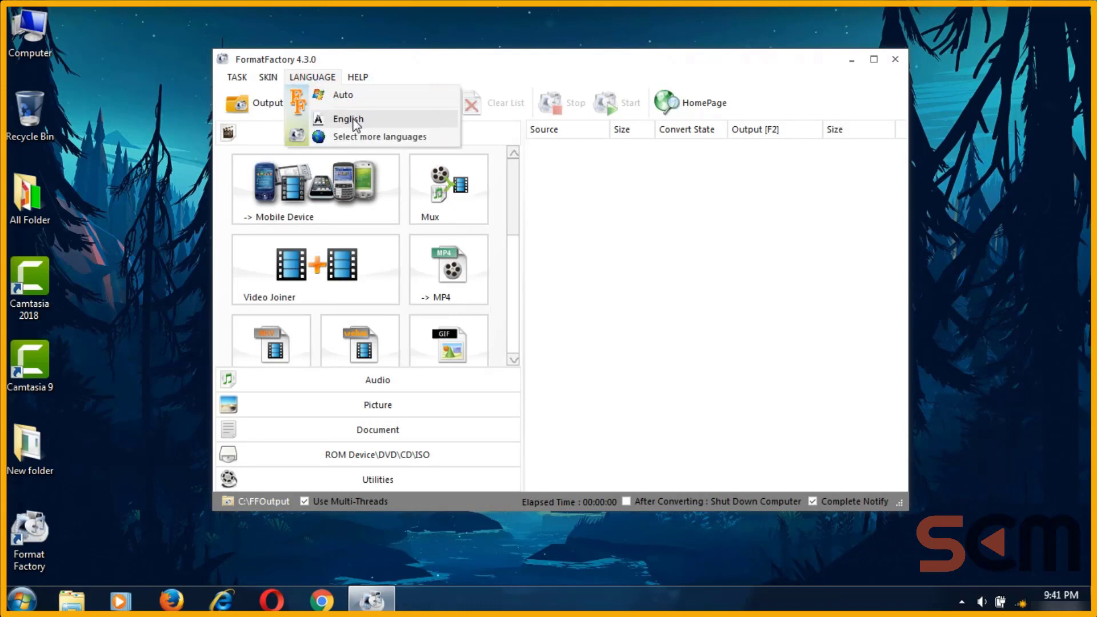
pyautogui.click(354, 120)
pyautogui.click(312, 77)
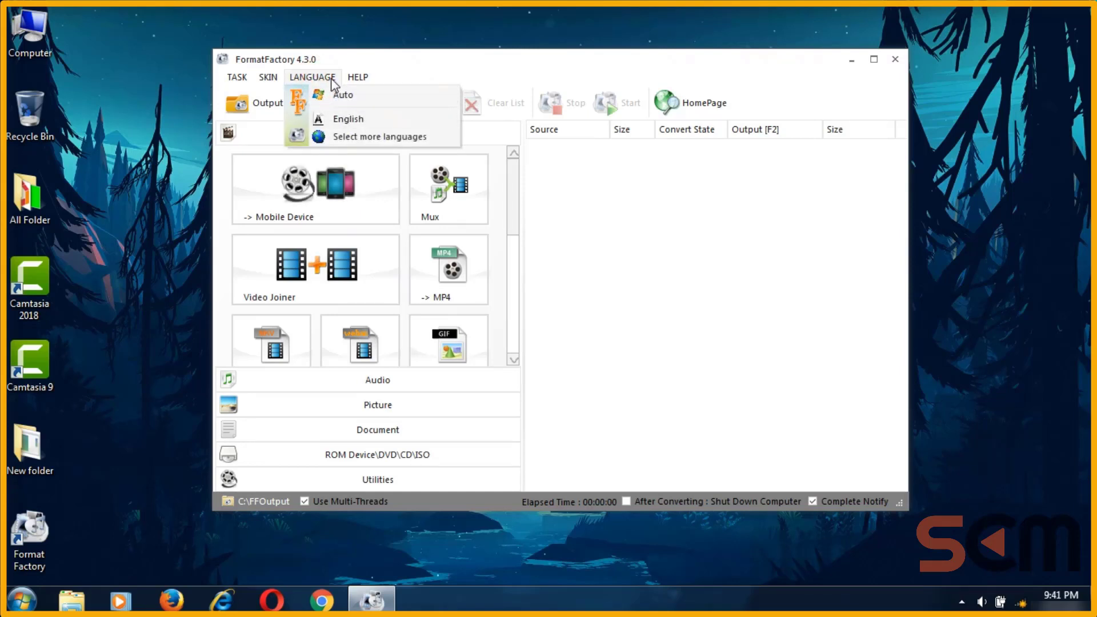
# View the About FormatFactory information and the program options, closing each dialog without changes.
pyautogui.click(359, 77)
pyautogui.click(412, 160)
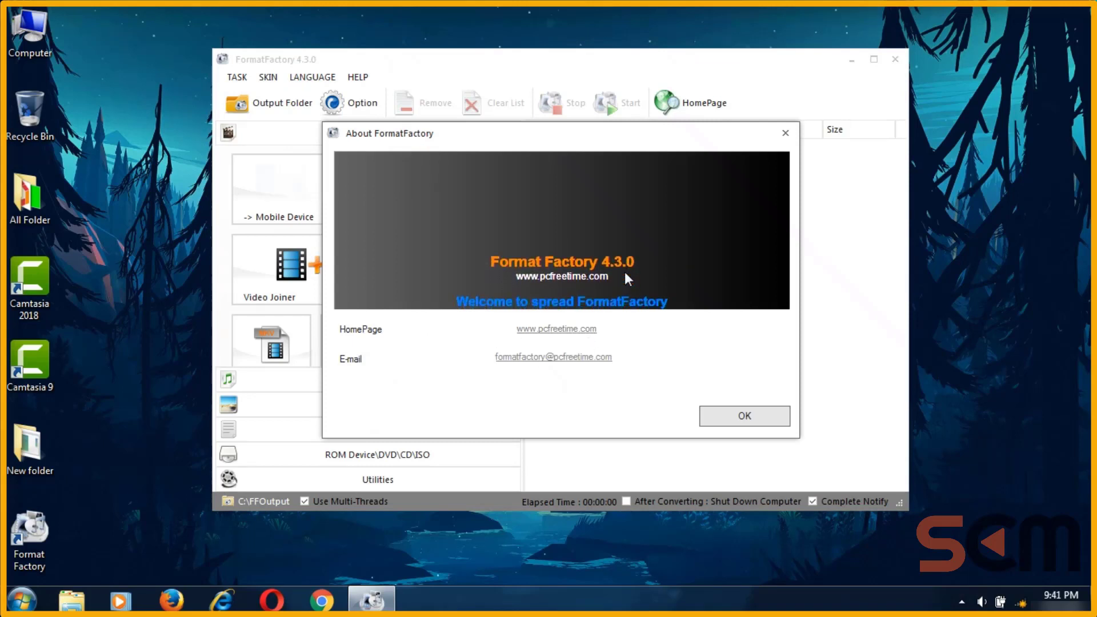
pyautogui.click(753, 420)
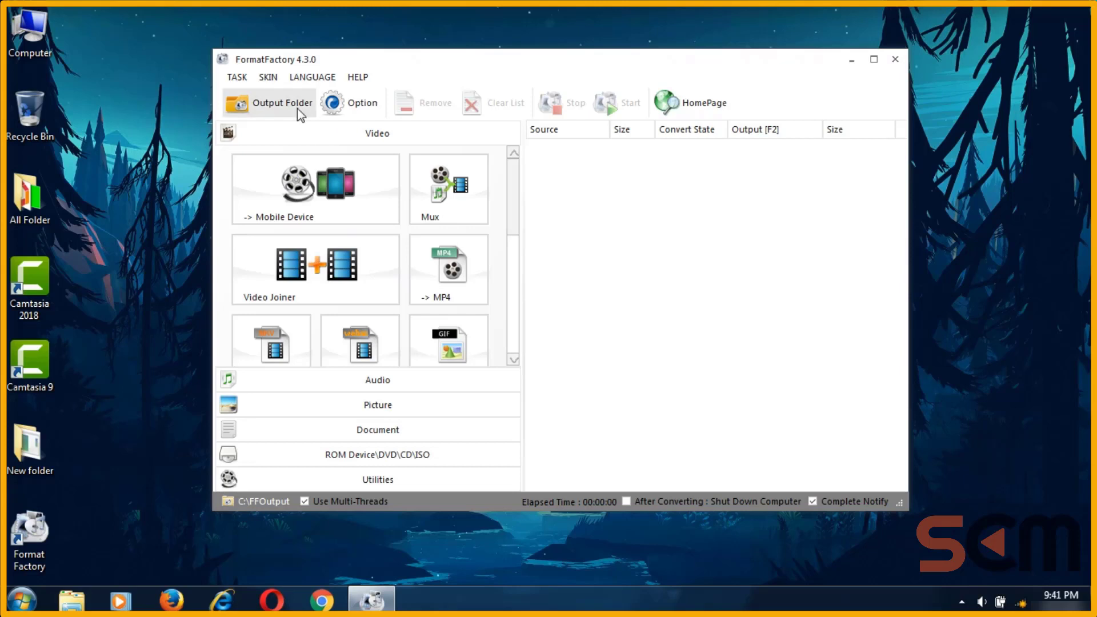
pyautogui.click(363, 108)
pyautogui.click(863, 72)
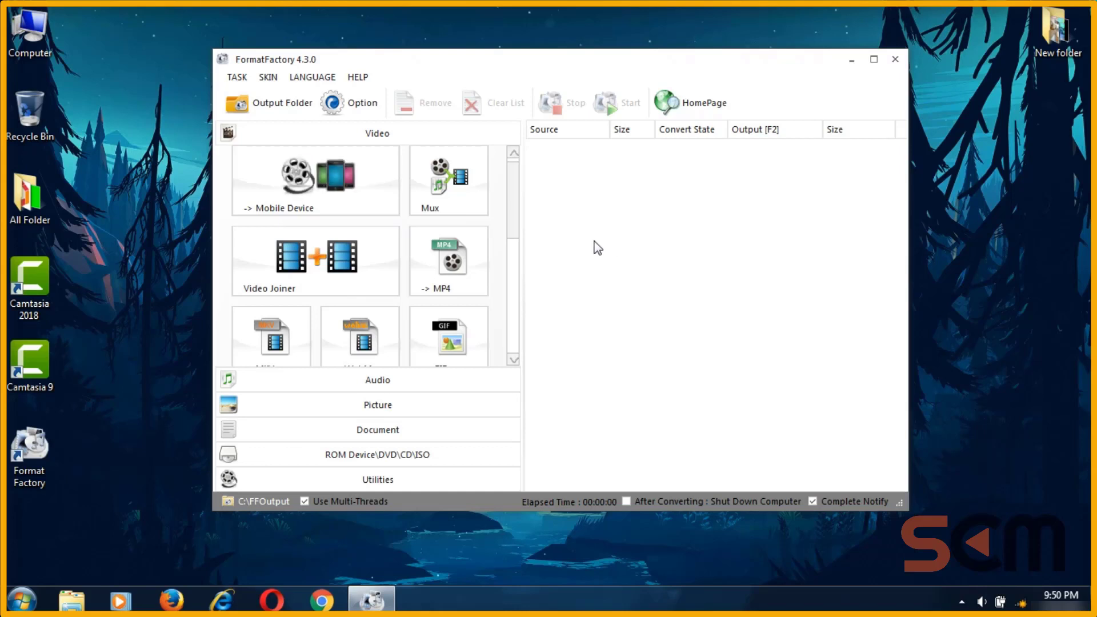
# Maximize and restore the FormatFactory window, and look through the Audio, Picture and Document categories before returning to Video.
pyautogui.doubleClick(500, 53)
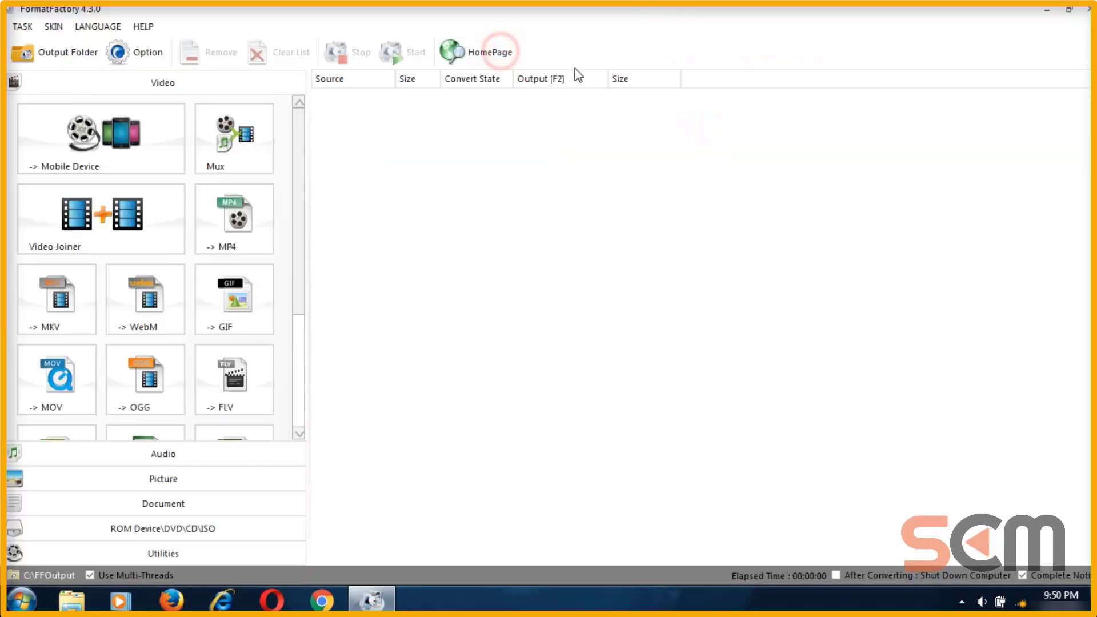
pyautogui.doubleClick(582, 16)
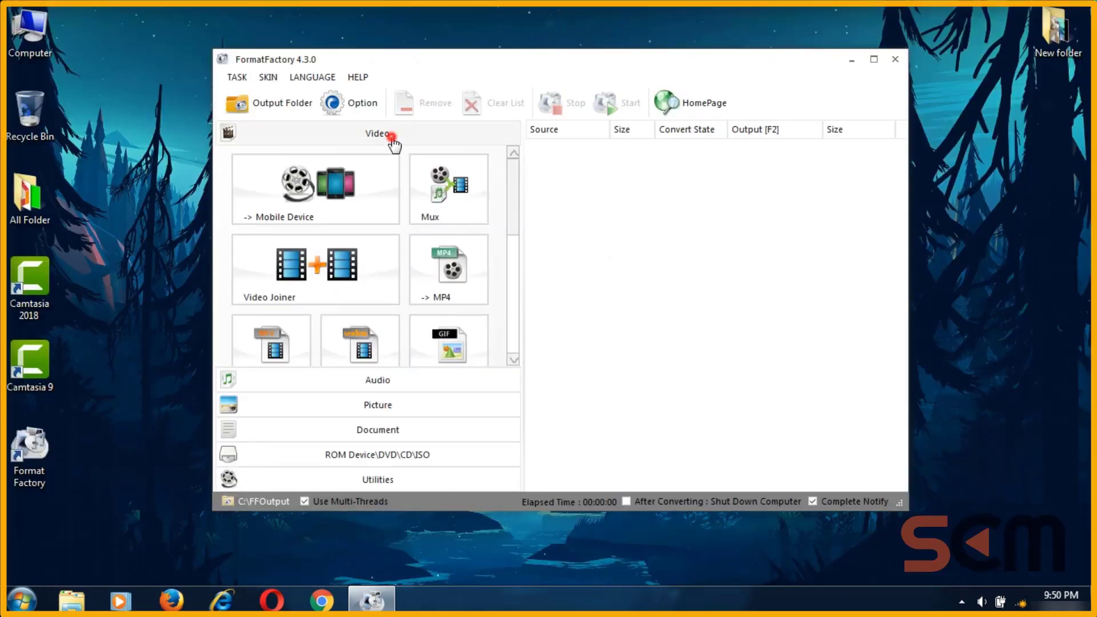
pyautogui.click(364, 383)
pyautogui.click(367, 402)
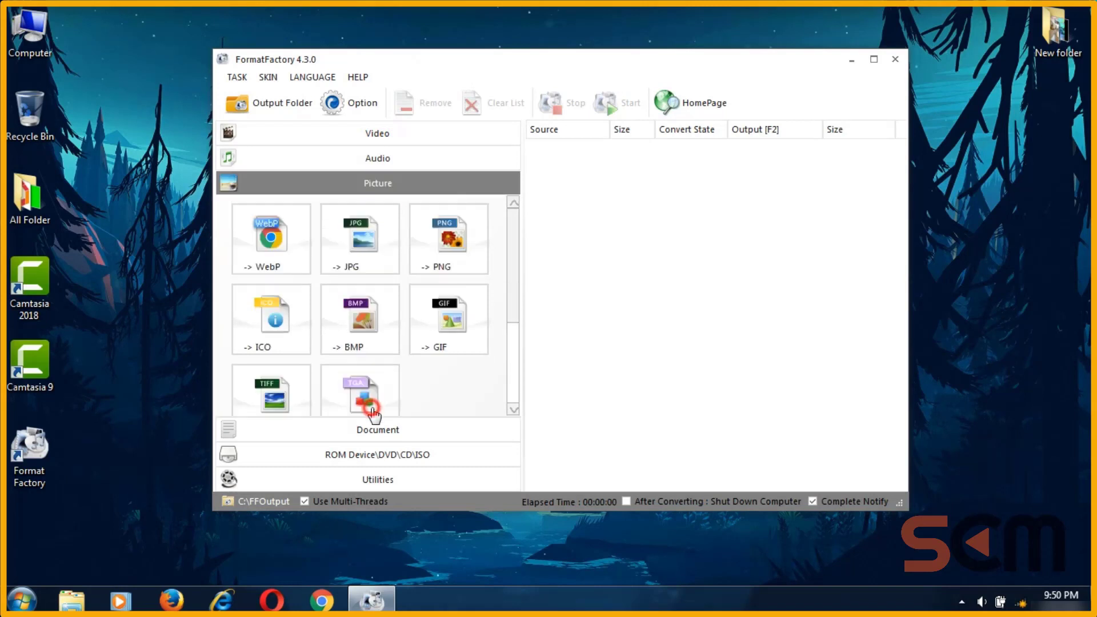
pyautogui.click(377, 430)
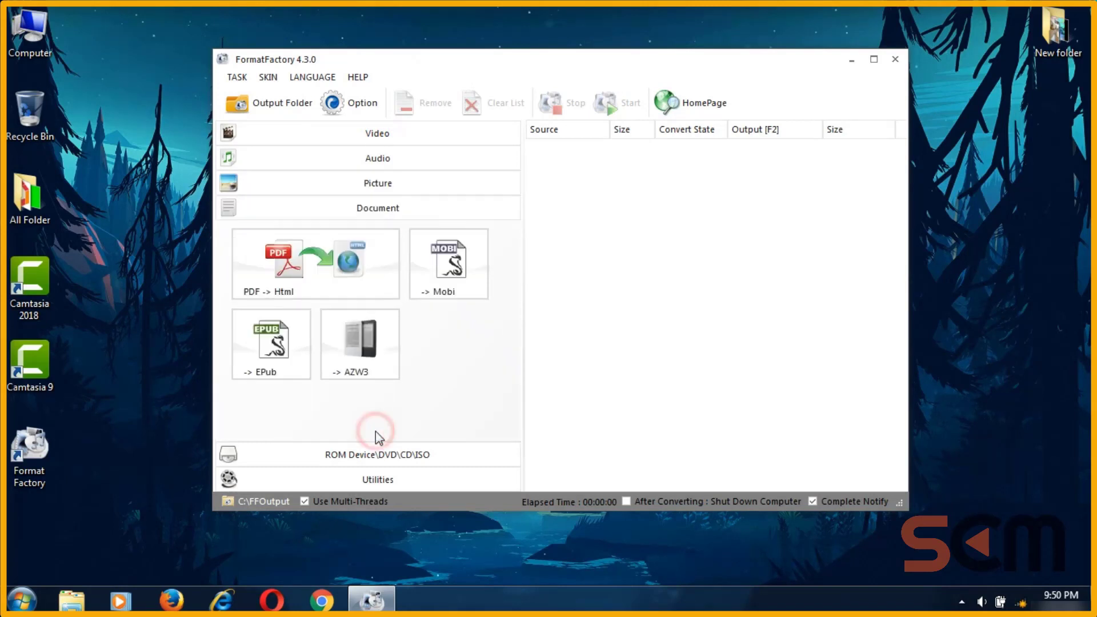
pyautogui.click(409, 142)
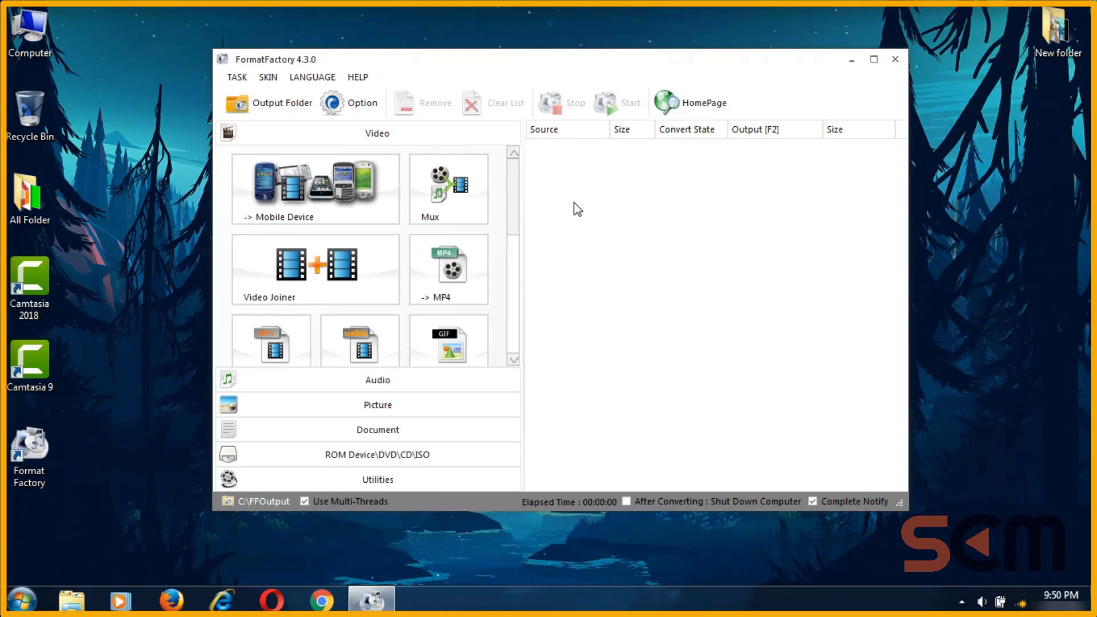
# Examine the profiles and settings offered for Mobile Device video conversion, closing the More Devices dialog without changes.
pyautogui.click(295, 193)
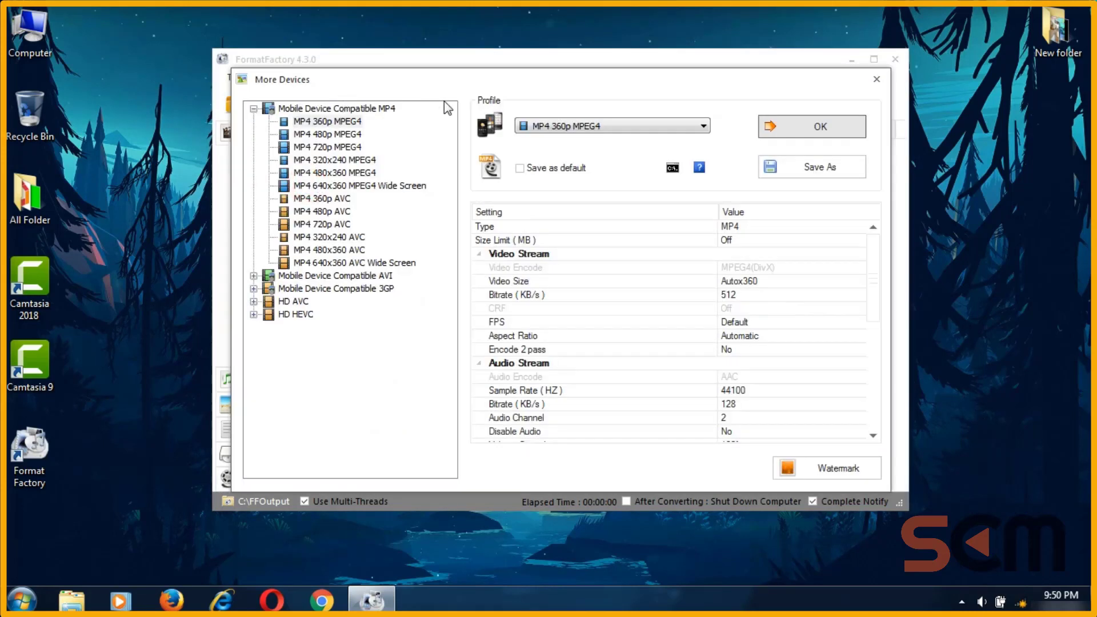
pyautogui.click(874, 83)
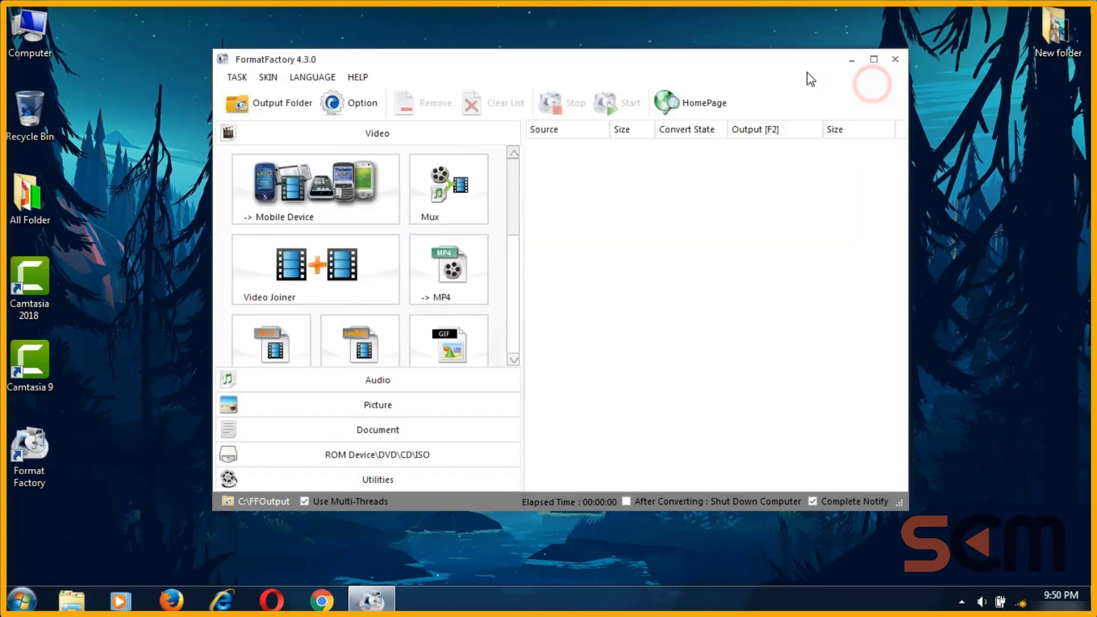
pyautogui.click(333, 204)
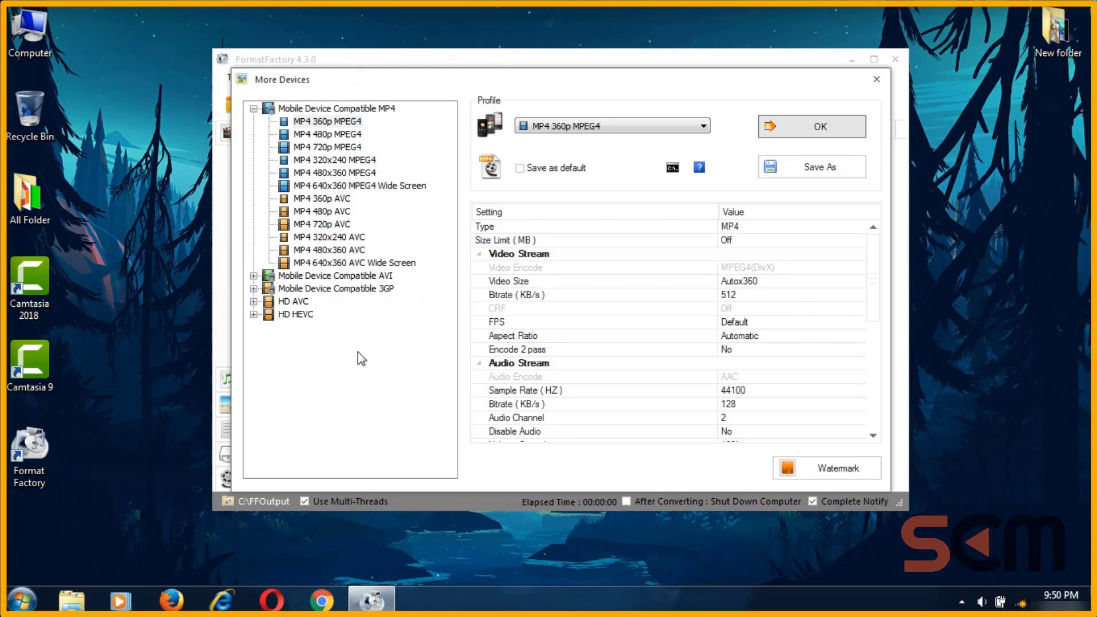
pyautogui.click(876, 79)
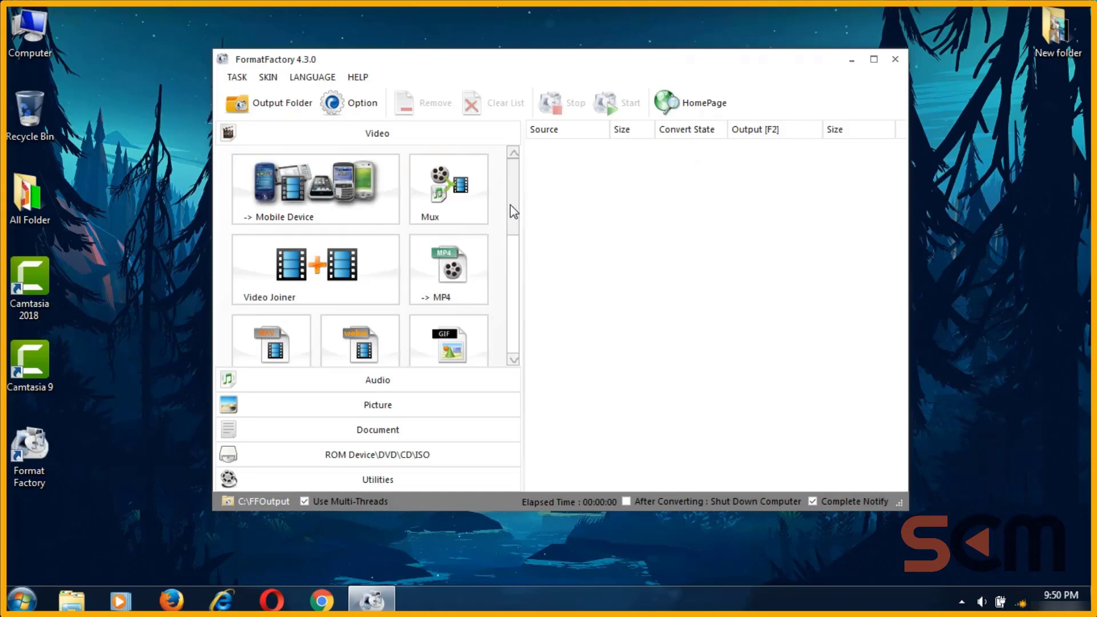
pyautogui.moveTo(514, 212); pyautogui.dragTo(514, 219)
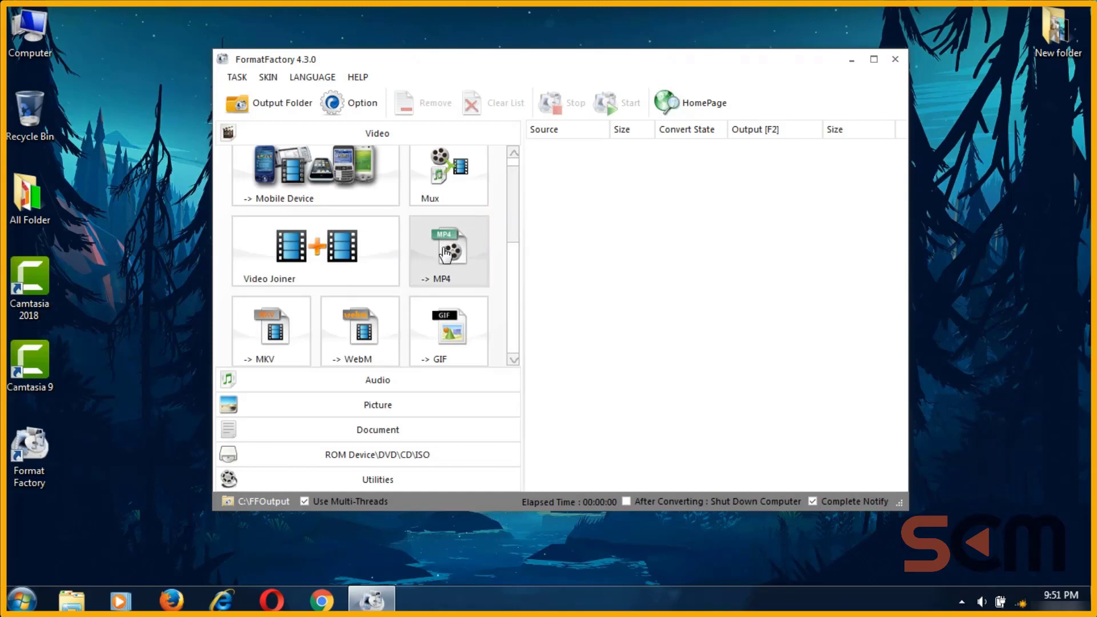
pyautogui.scroll(-2, 516, 220)
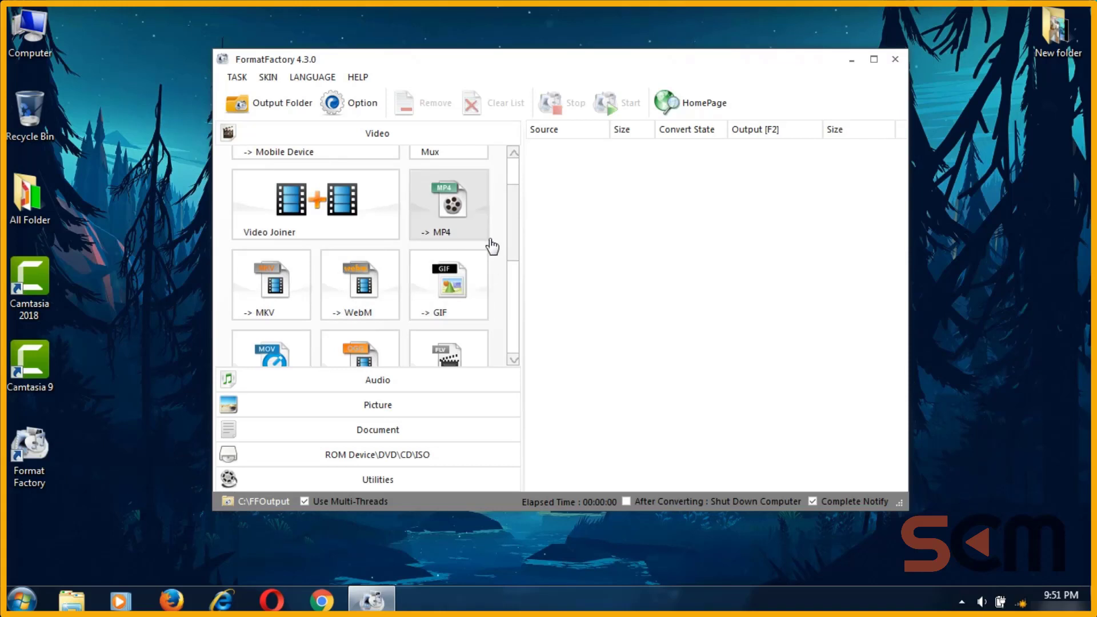
pyautogui.click(510, 221)
pyautogui.moveTo(511, 221); pyautogui.dragTo(520, 201)
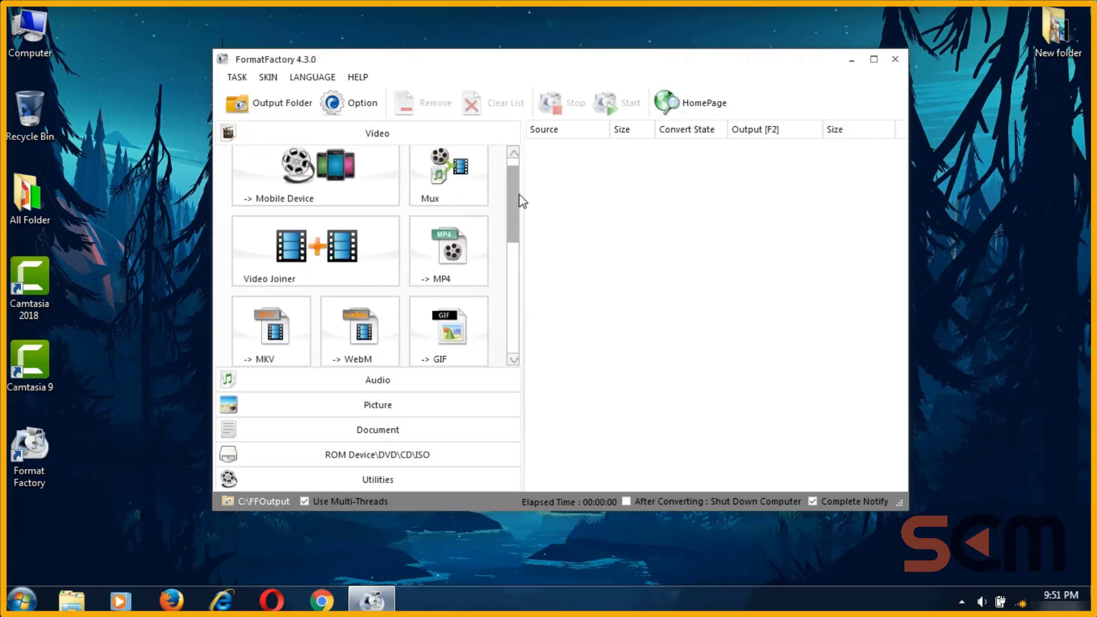
# Open New folder on the desktop, place its window beside FormatFactory, and check the details of the Matroska video before returning to FormatFactory.
pyautogui.doubleClick(1057, 32)
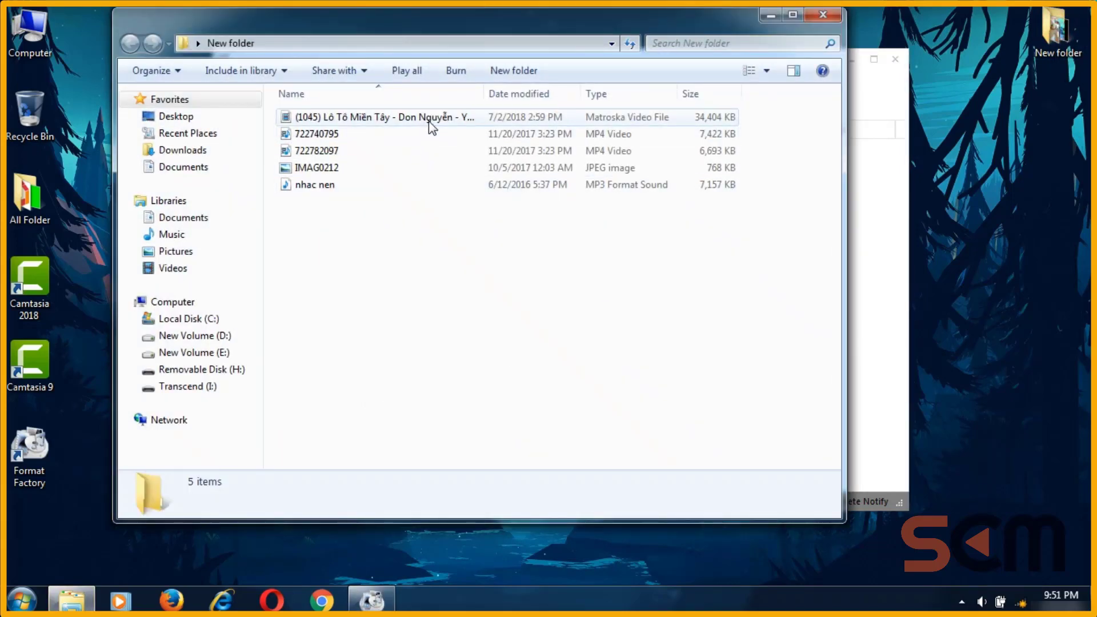
pyautogui.moveTo(514, 28); pyautogui.dragTo(717, 178)
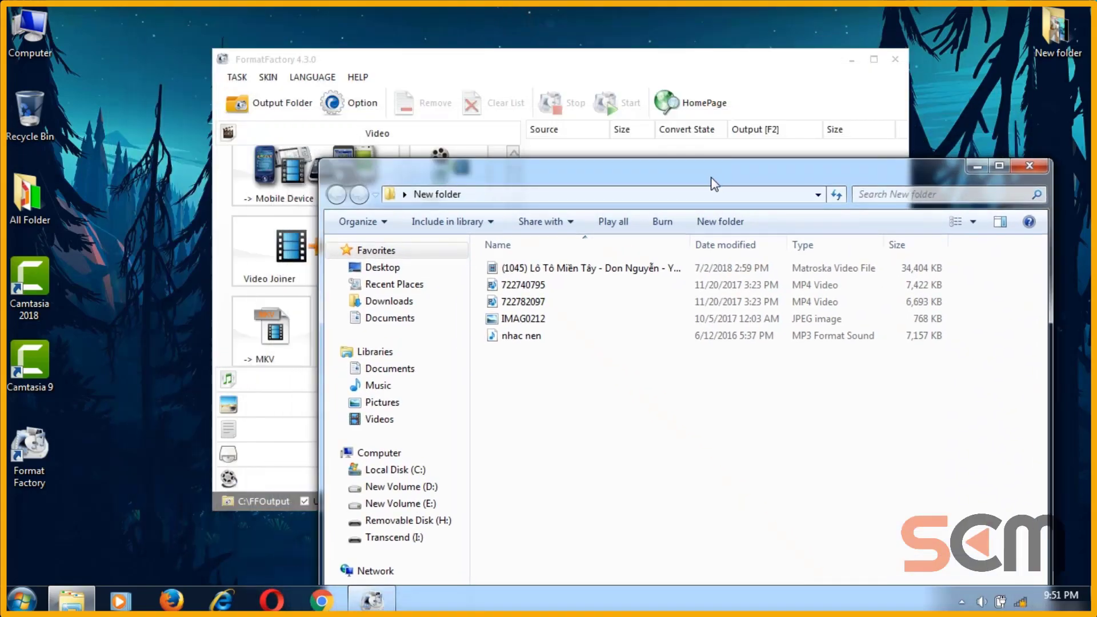
pyautogui.moveTo(574, 183); pyautogui.dragTo(766, 26)
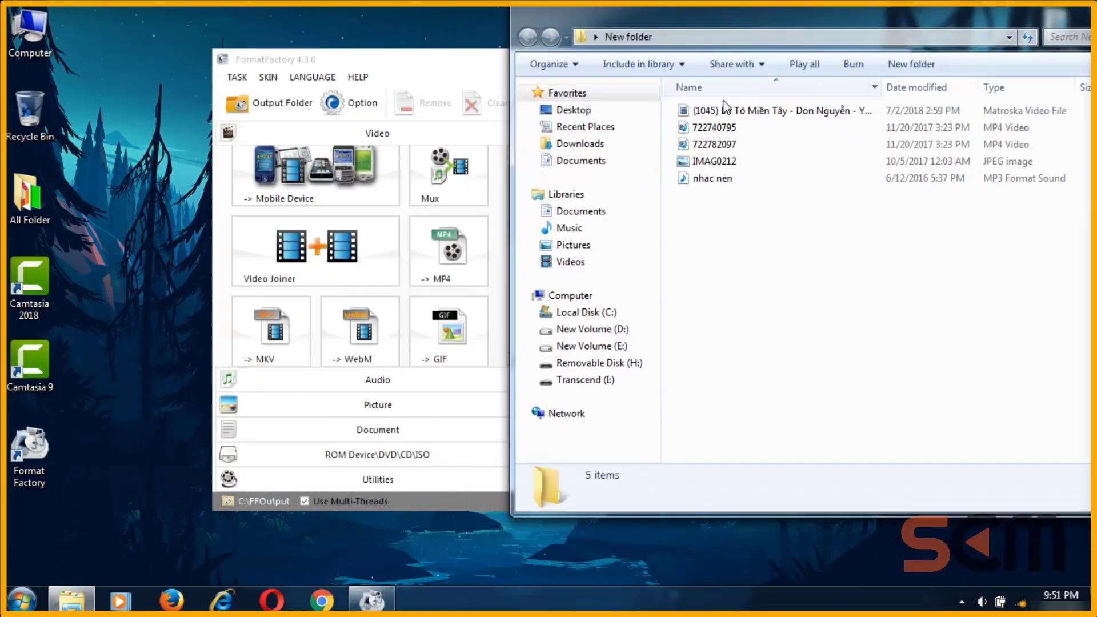
pyautogui.click(727, 110)
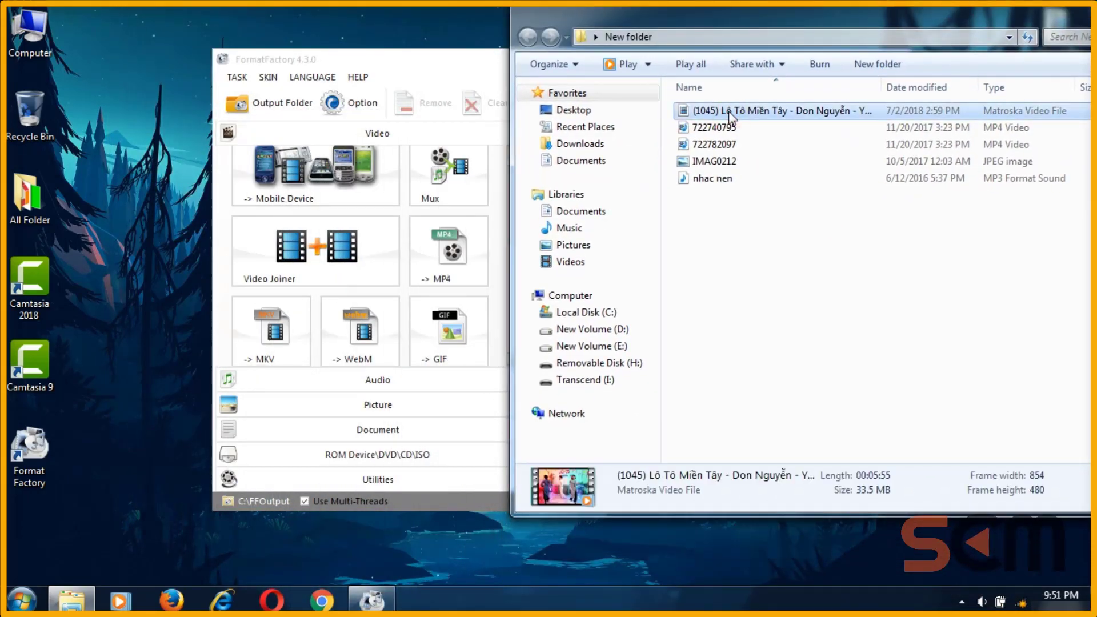
pyautogui.click(439, 85)
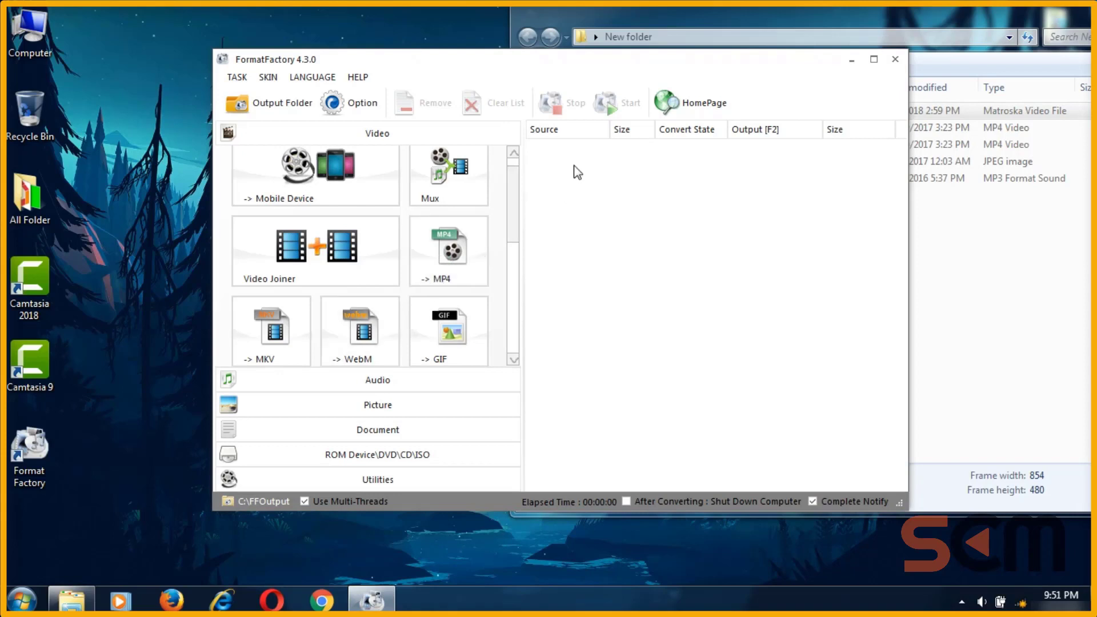
# Create an MP4 conversion task for the Lô Tô Miền Tây Matroska video from the desktop's New folder, with output to C:\FFOutput.
pyautogui.scroll(-2, 515, 193)
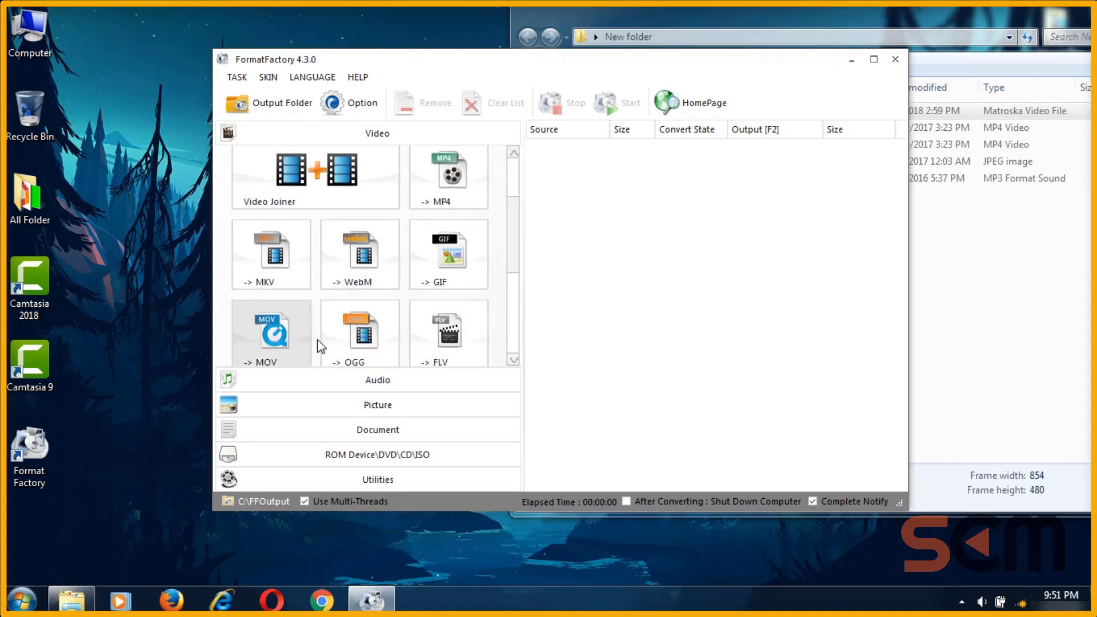
pyautogui.click(513, 204)
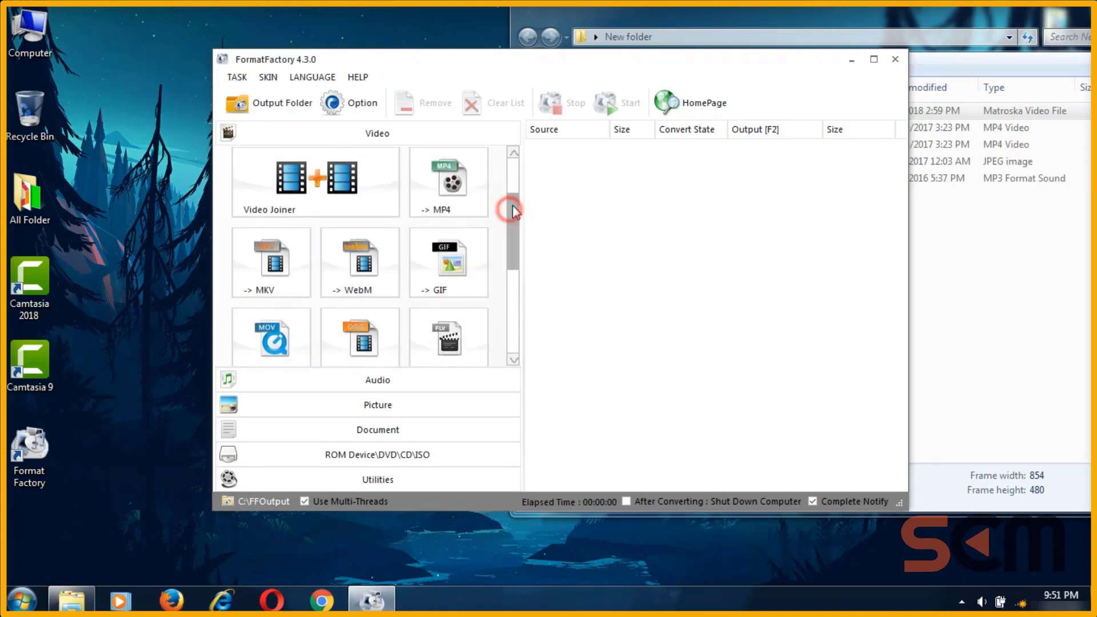
pyautogui.click(463, 184)
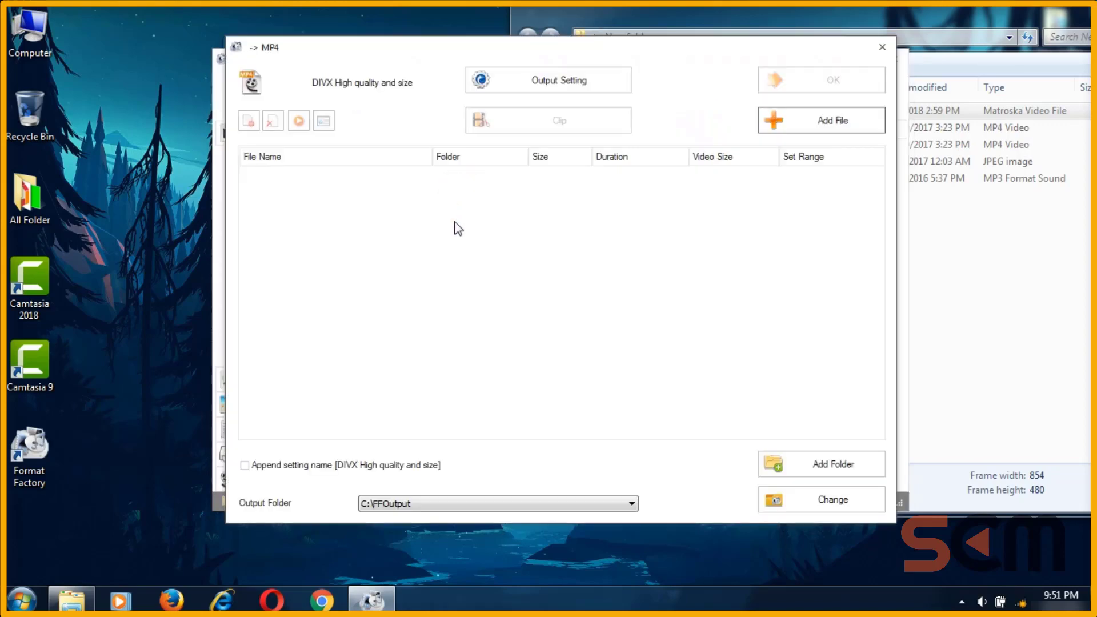
pyautogui.click(835, 121)
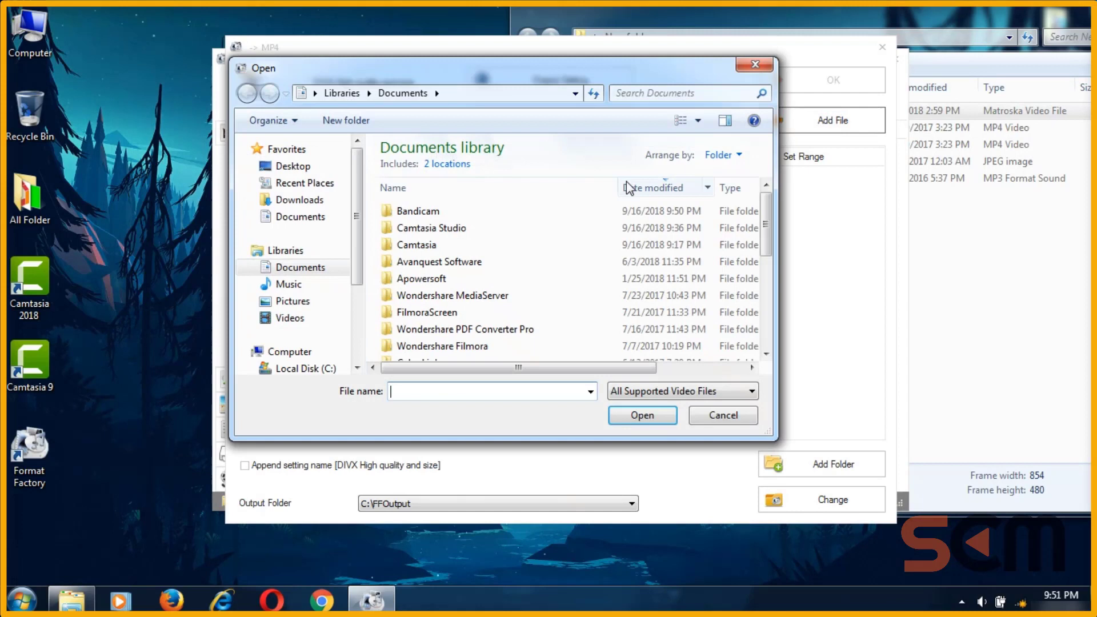
pyautogui.click(286, 166)
pyautogui.moveTo(768, 178); pyautogui.dragTo(767, 217)
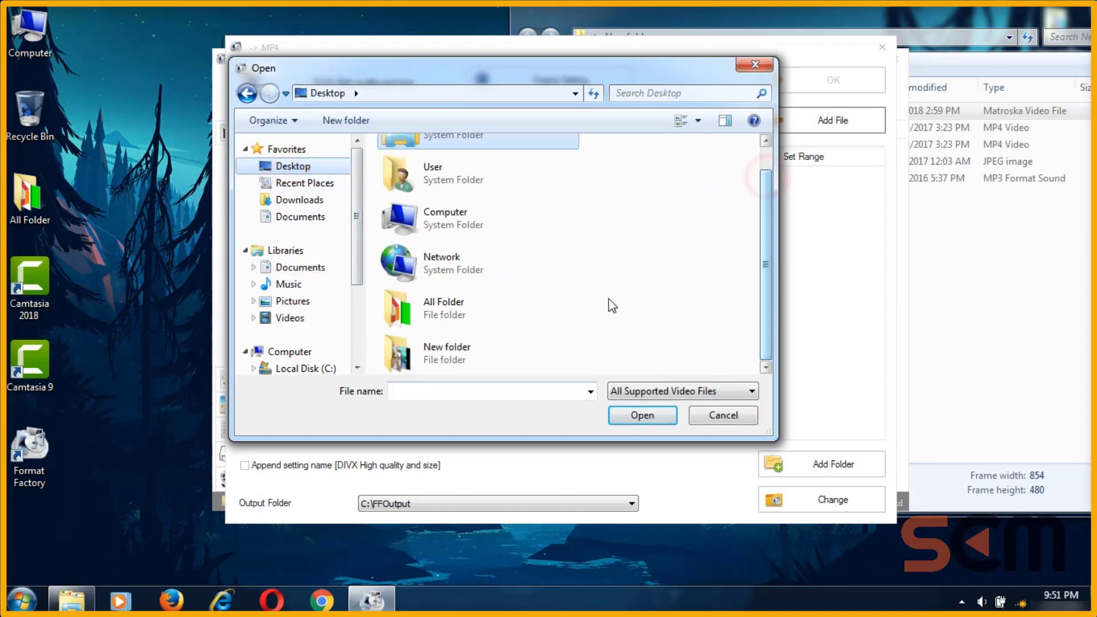
pyautogui.doubleClick(461, 360)
pyautogui.click(448, 255)
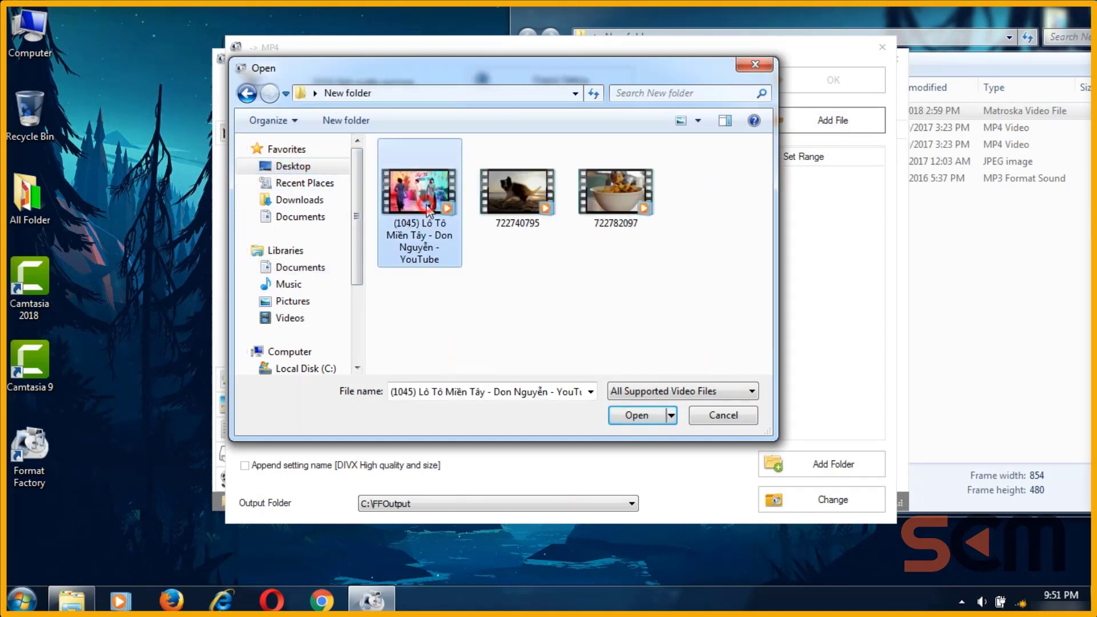
pyautogui.click(630, 417)
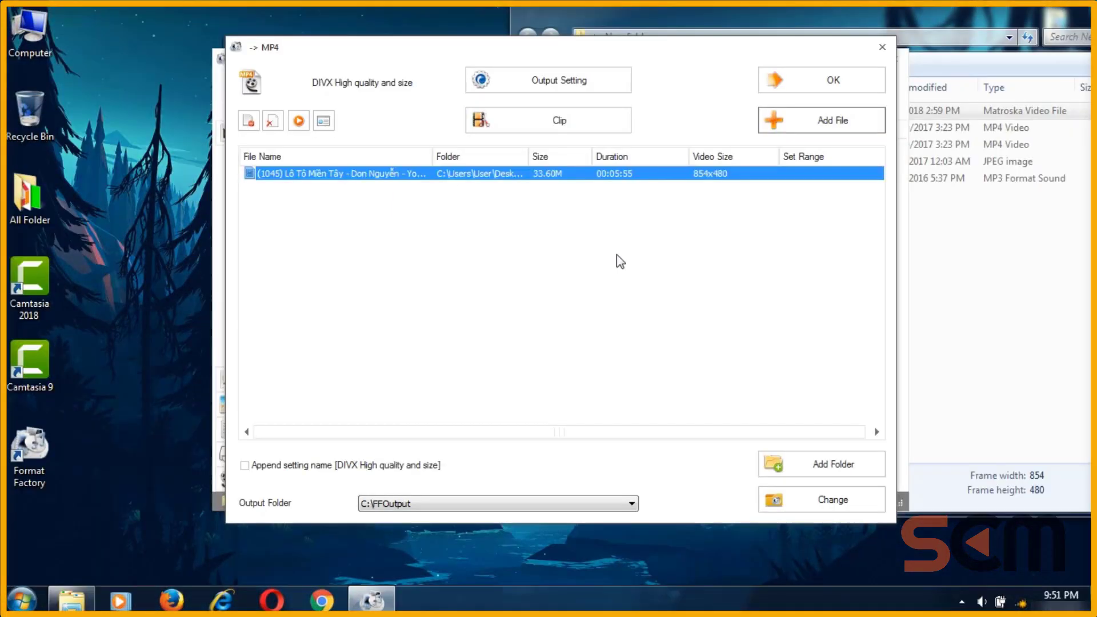
pyautogui.click(794, 84)
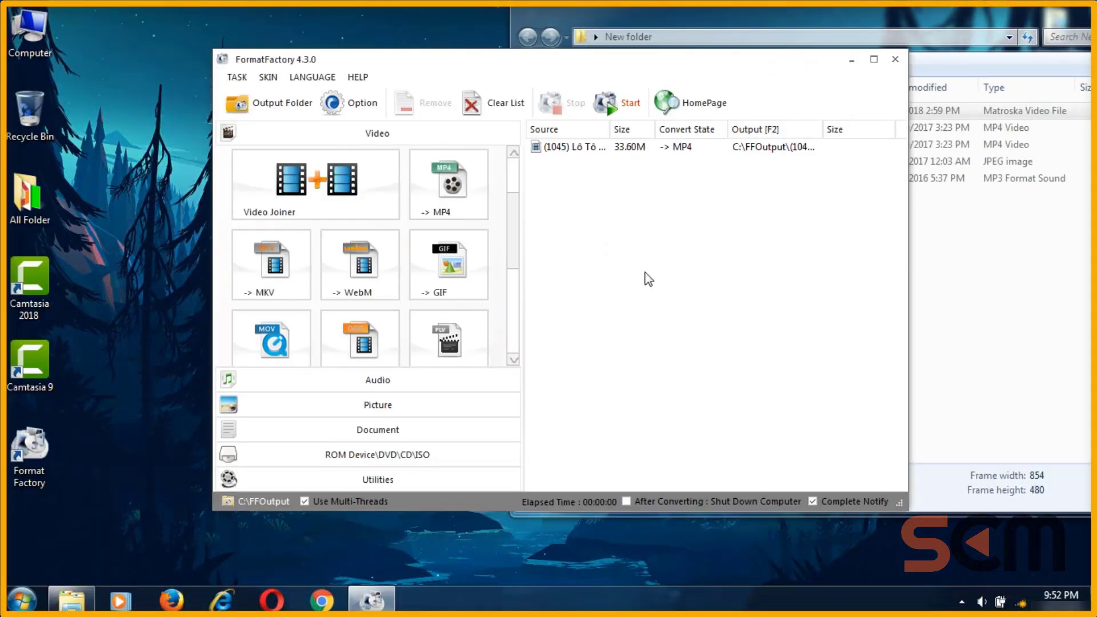
# Start the MP4 conversion, close the New folder window, and browse the other video formats until the conversion completes.
pyautogui.click(610, 107)
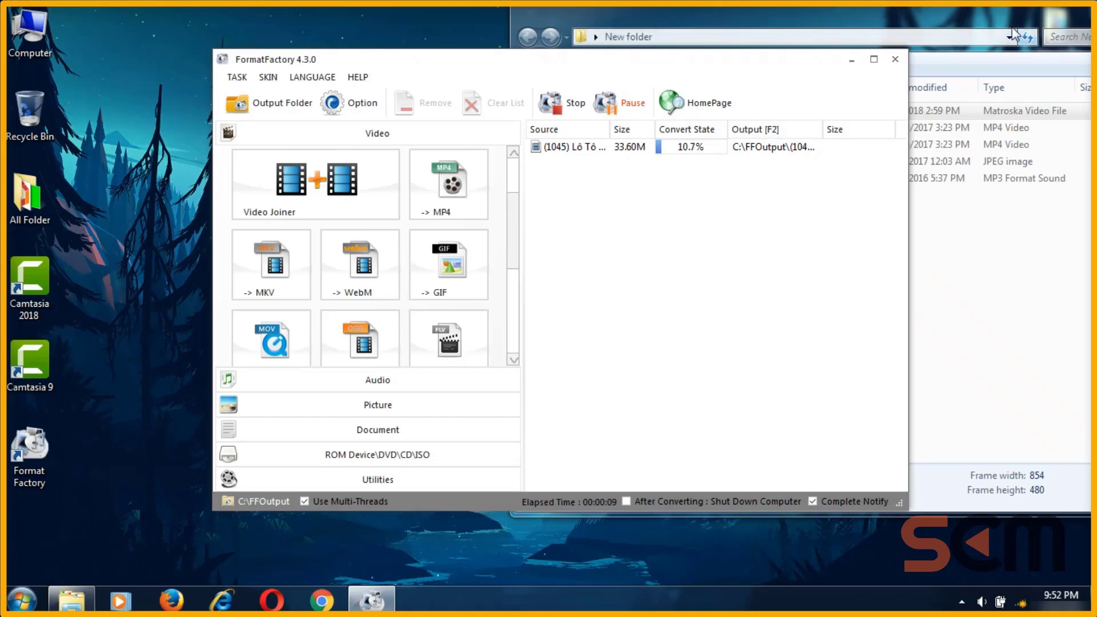
pyautogui.moveTo(1001, 27); pyautogui.dragTo(879, 18)
pyautogui.hotkey('alt', 'F4')
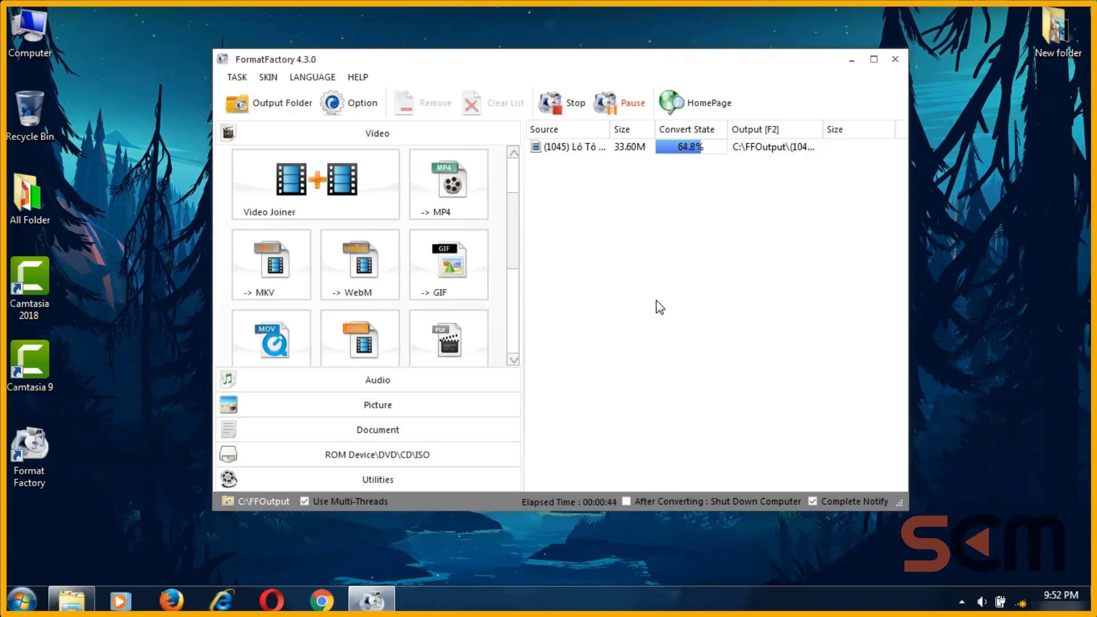
pyautogui.scroll(-3, 360, 251)
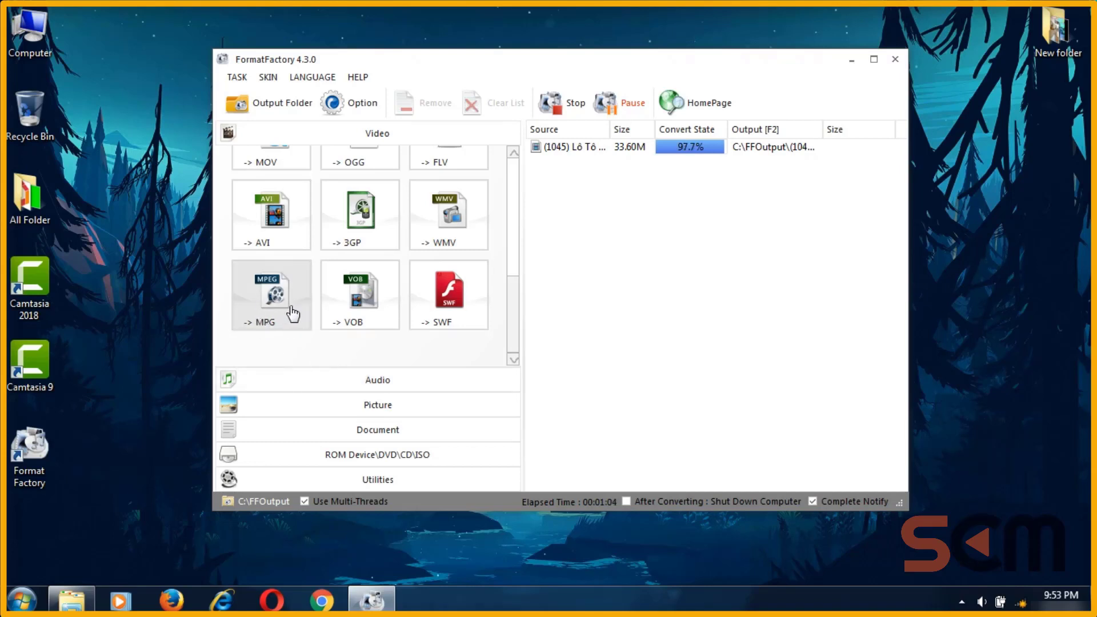
pyautogui.moveTo(511, 309); pyautogui.dragTo(526, 195)
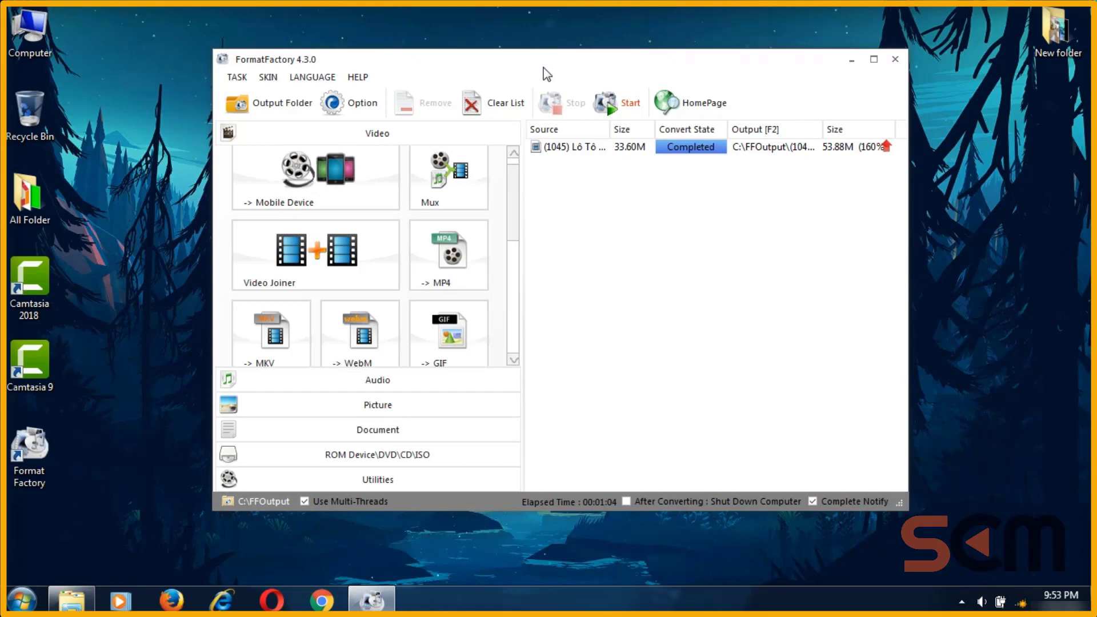
# Open the output folder and view the converted MP4 video's file properties, closing them without changes.
pyautogui.click(260, 109)
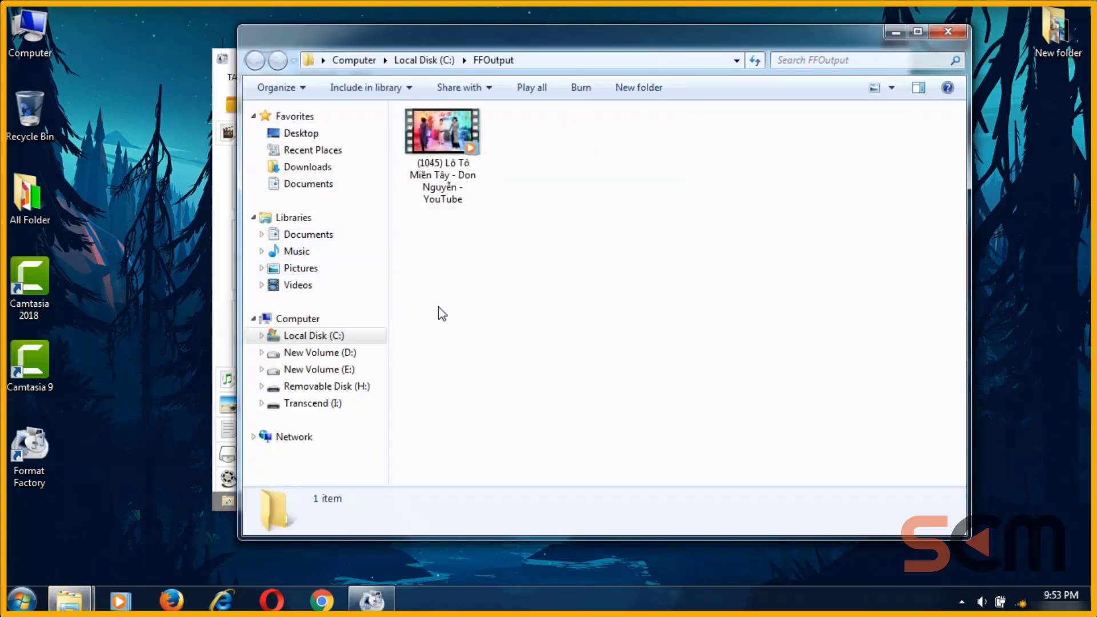
pyautogui.rightClick(466, 148)
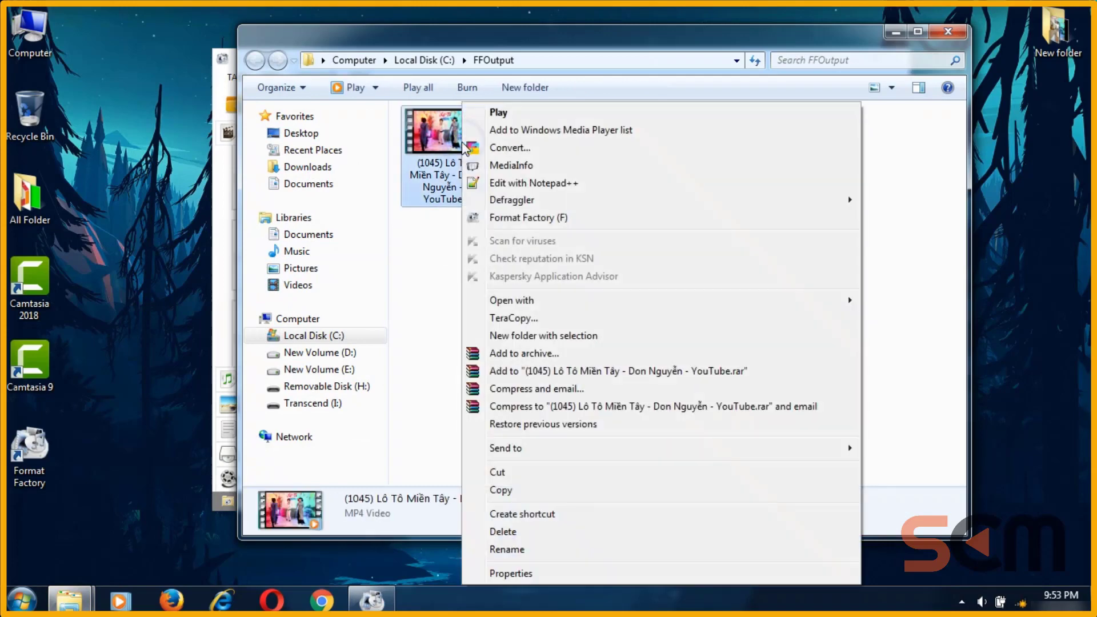
pyautogui.click(555, 573)
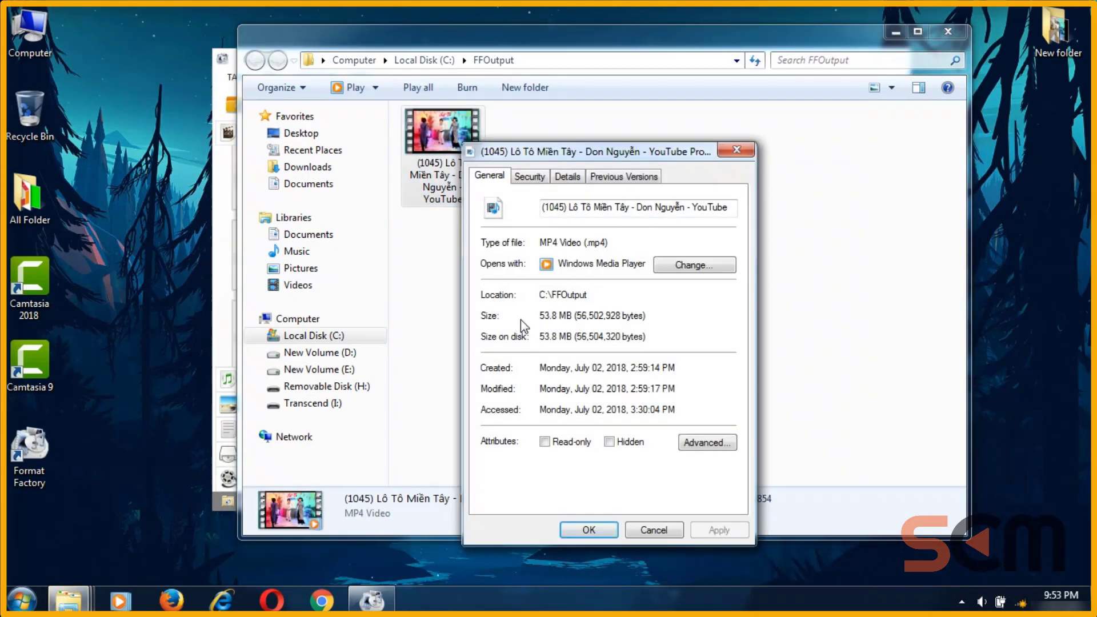
pyautogui.click(654, 531)
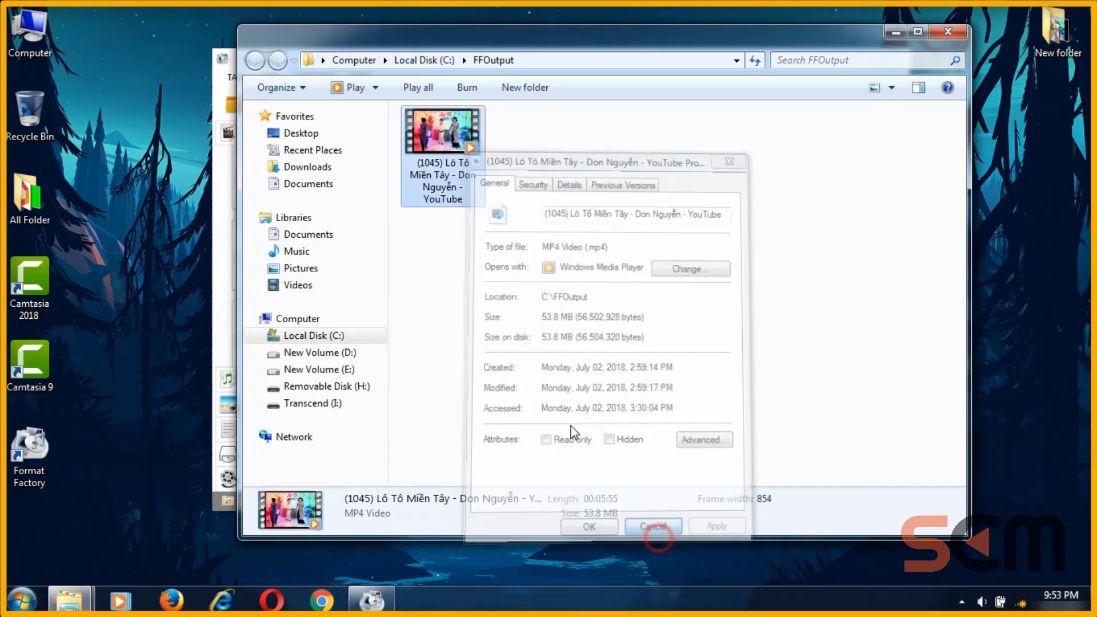
# Play the converted MP4 video and examine its media properties, then close the player and the FFOutput folder.
pyautogui.rightClick(460, 131)
pyautogui.click(474, 110)
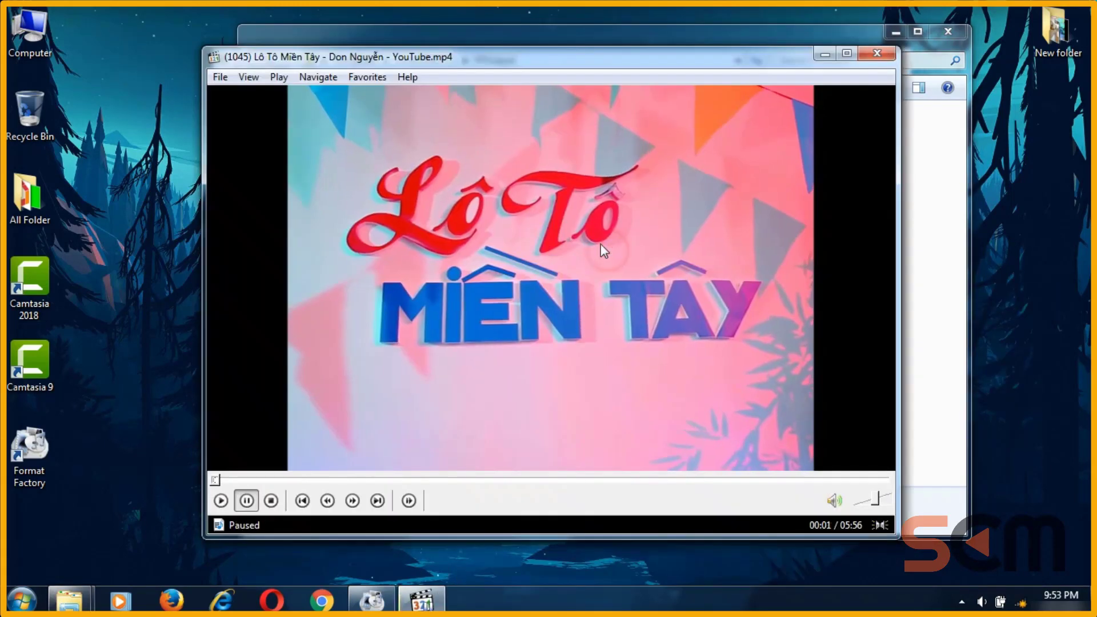
pyautogui.click(220, 77)
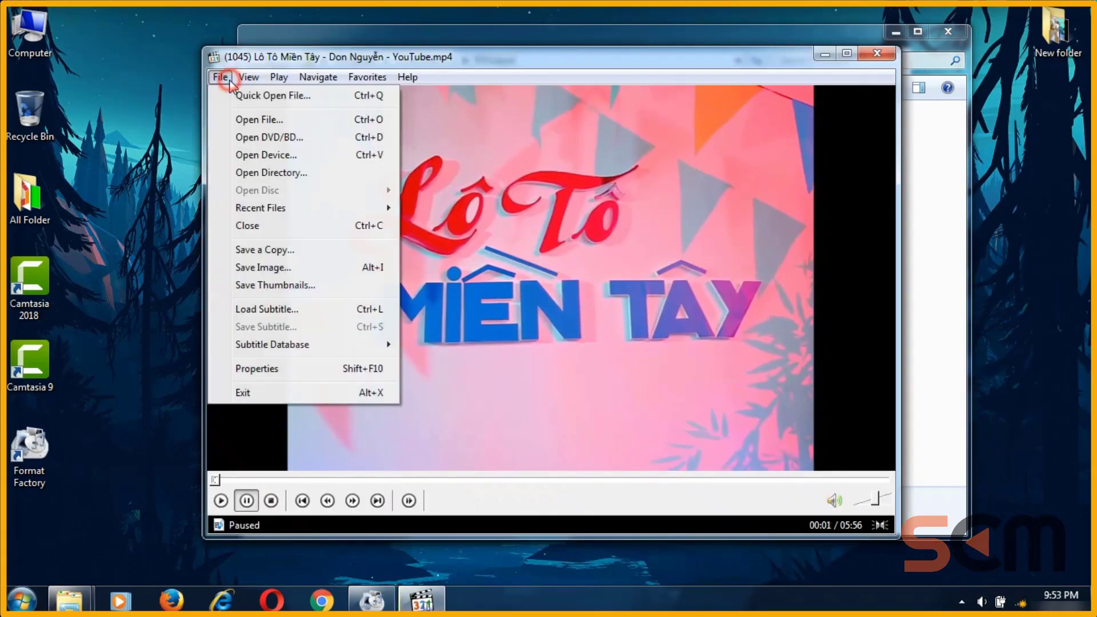
pyautogui.click(280, 366)
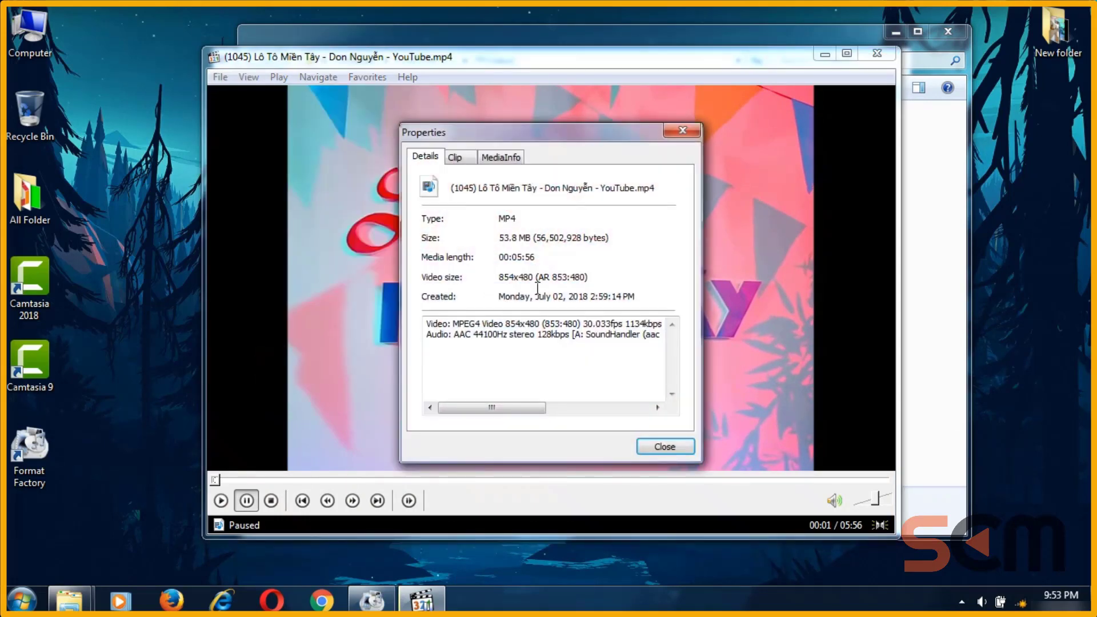
pyautogui.moveTo(498, 278); pyautogui.dragTo(589, 279)
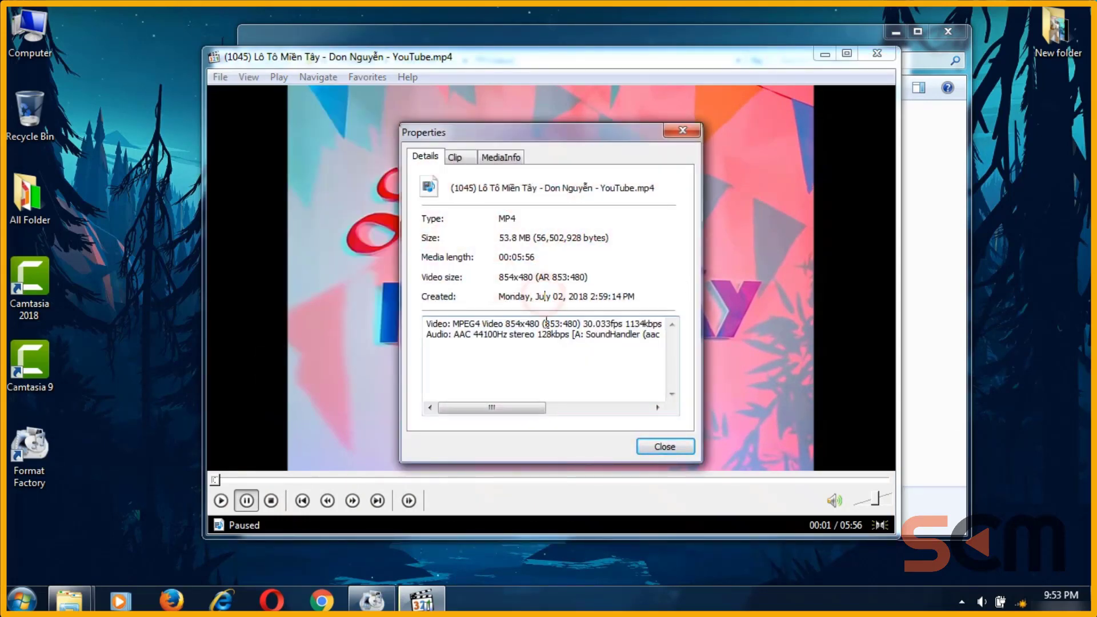
pyautogui.click(649, 453)
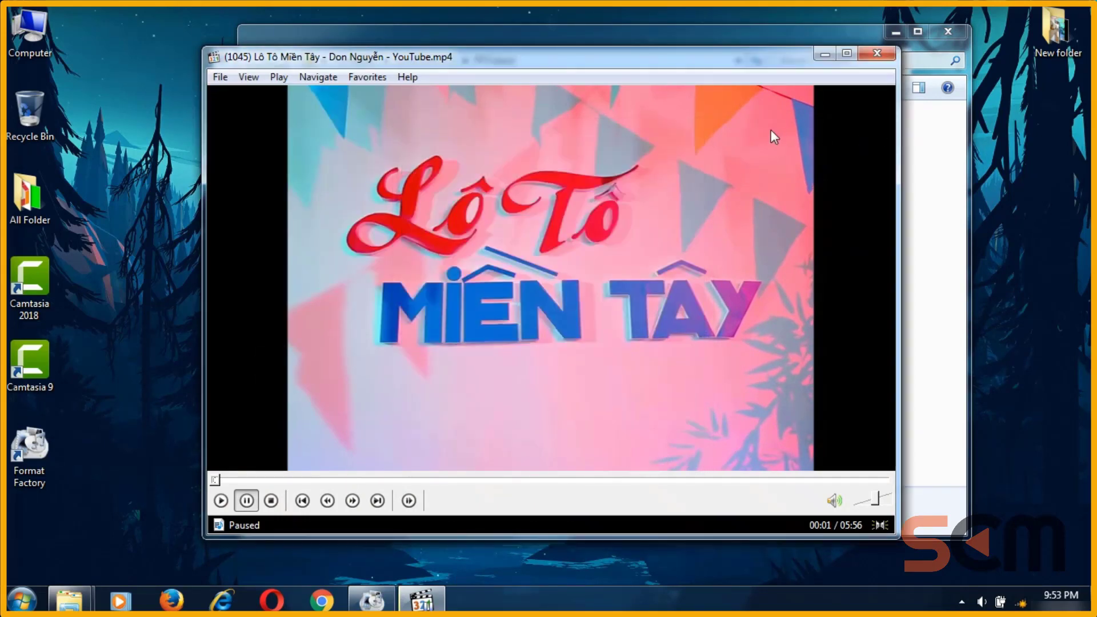
pyautogui.click(867, 59)
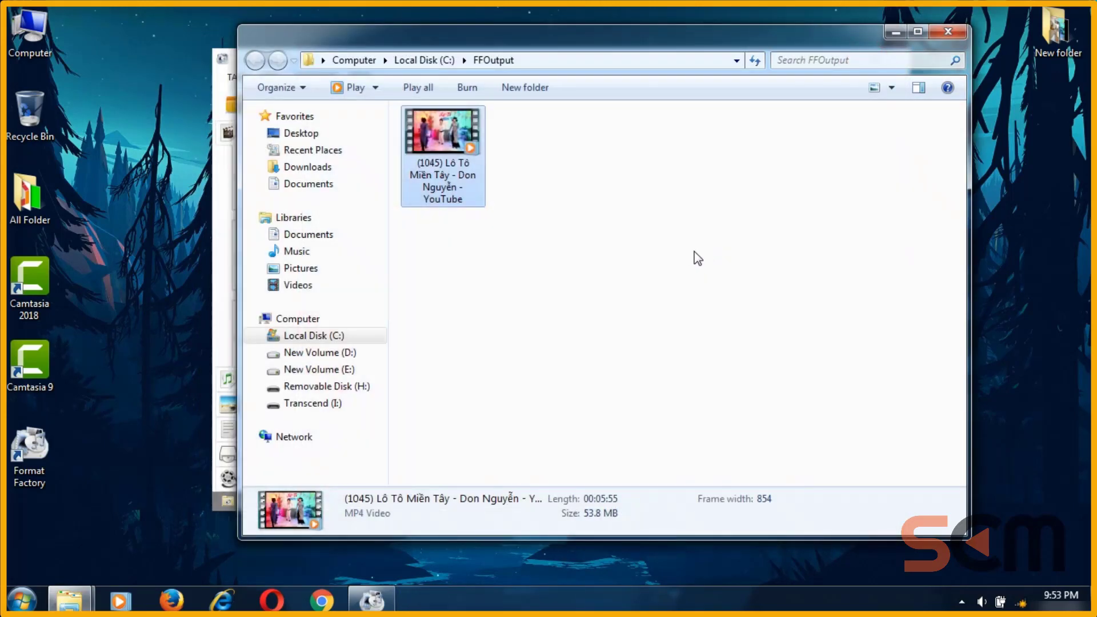
pyautogui.click(942, 33)
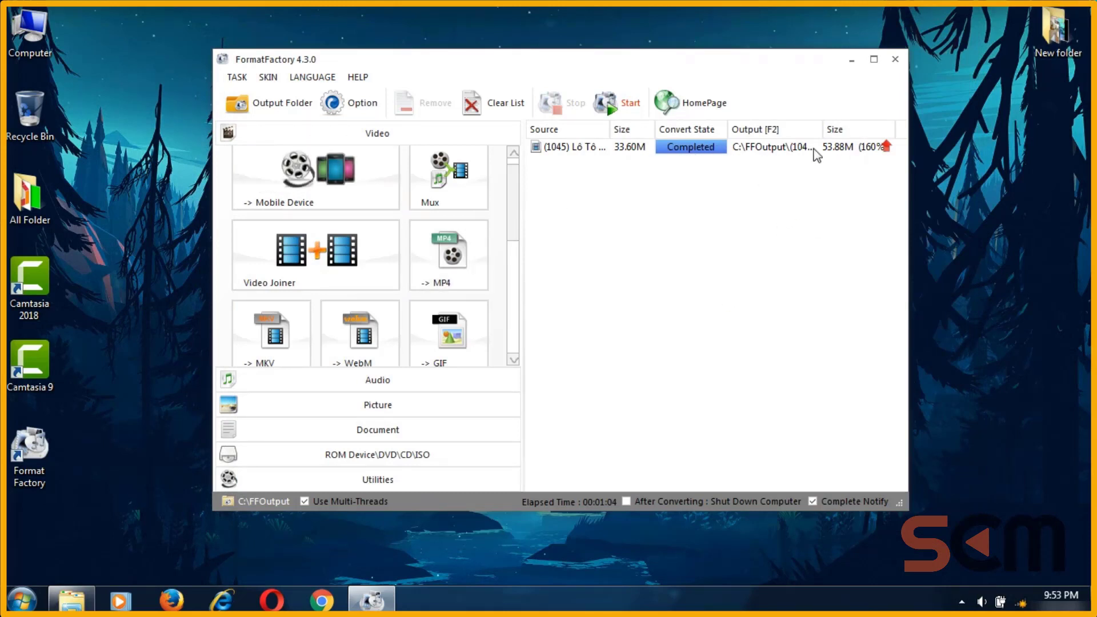
# Remove the completed MP4 conversion task from the task list.
pyautogui.click(657, 149)
pyautogui.rightClick(657, 149)
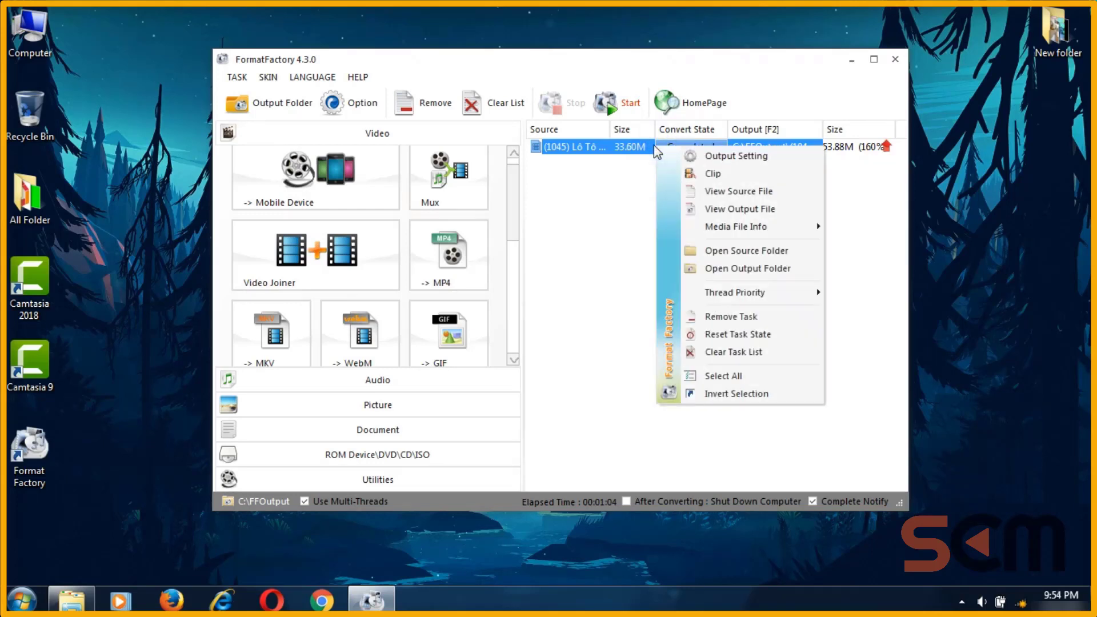
pyautogui.click(758, 320)
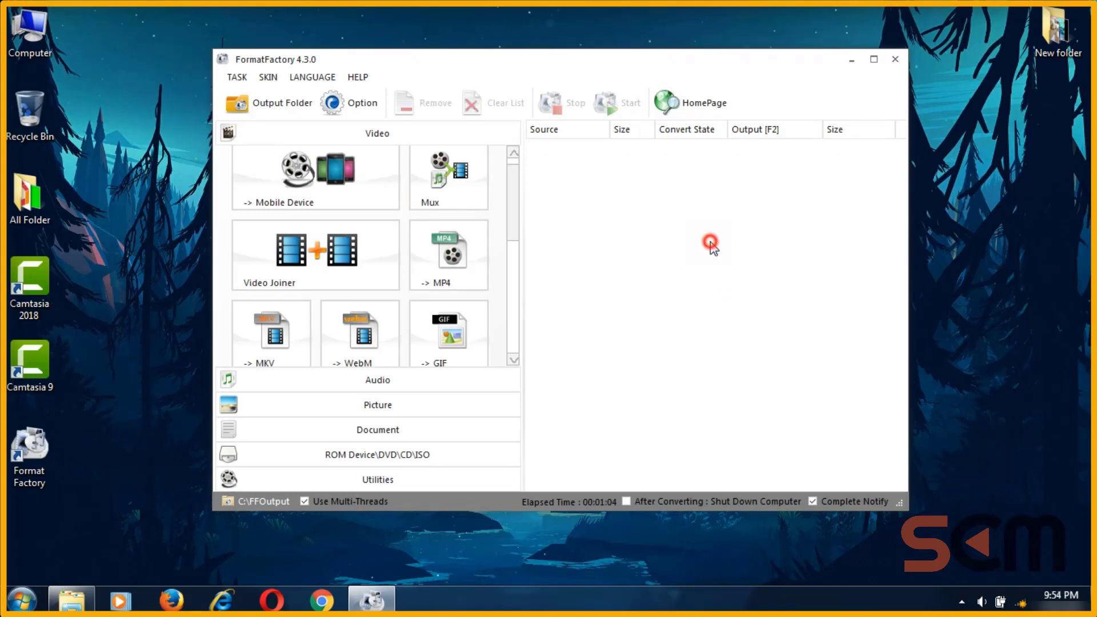
pyautogui.click(691, 305)
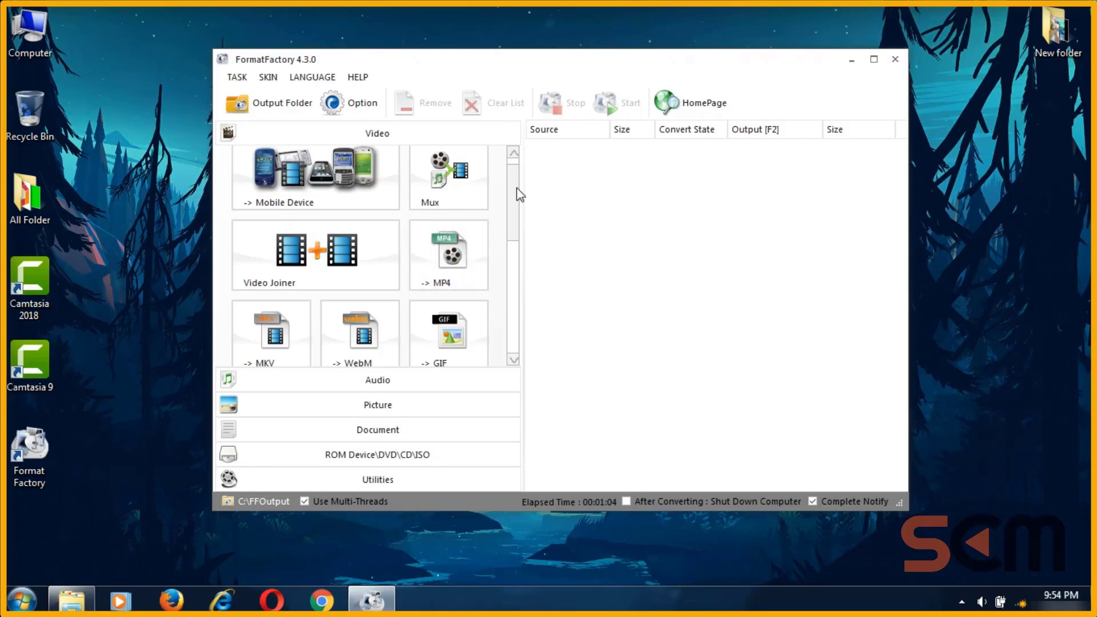
pyautogui.moveTo(516, 187); pyautogui.dragTo(521, 224)
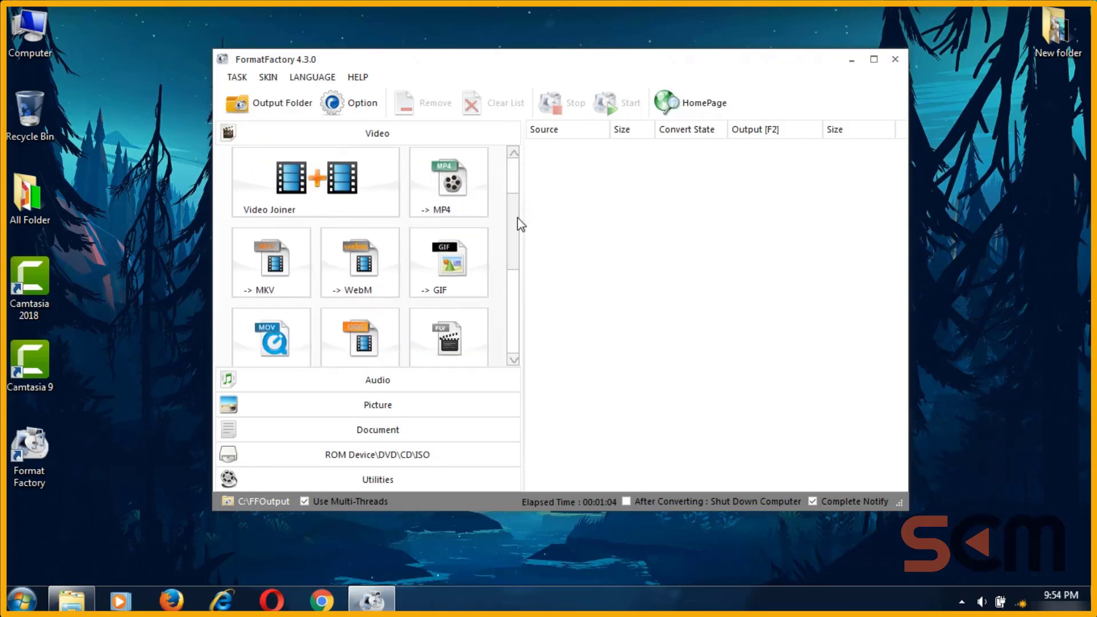
# Look through the video conversion formats, opening the AVI conversion window and closing it without adding a file.
pyautogui.scroll(-2, 515, 231)
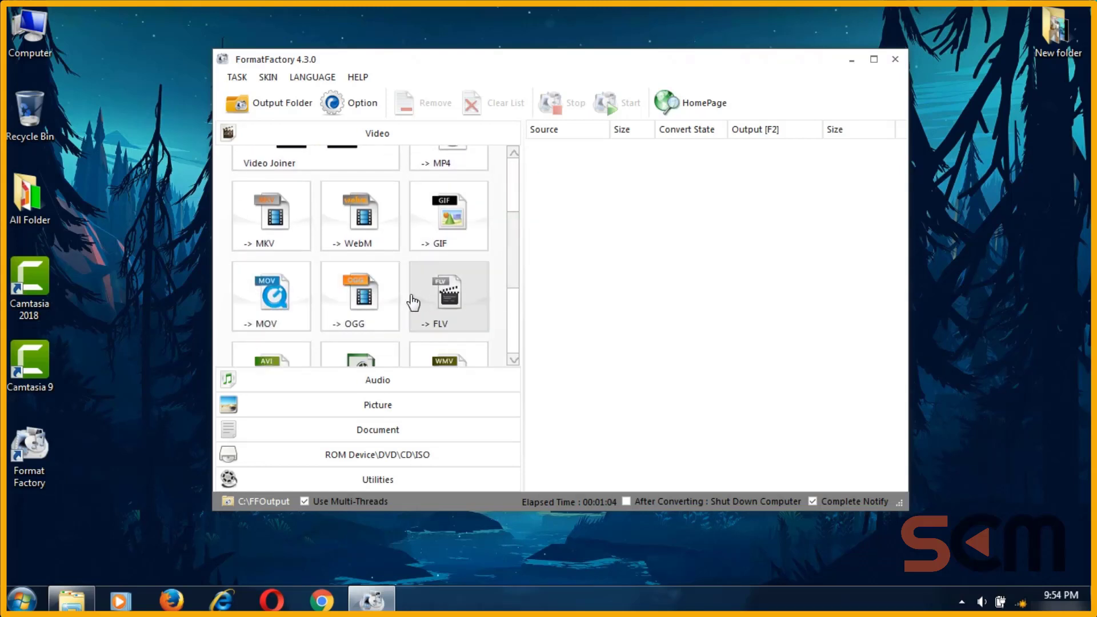
pyautogui.scroll(-3, 320, 318)
pyautogui.click(284, 235)
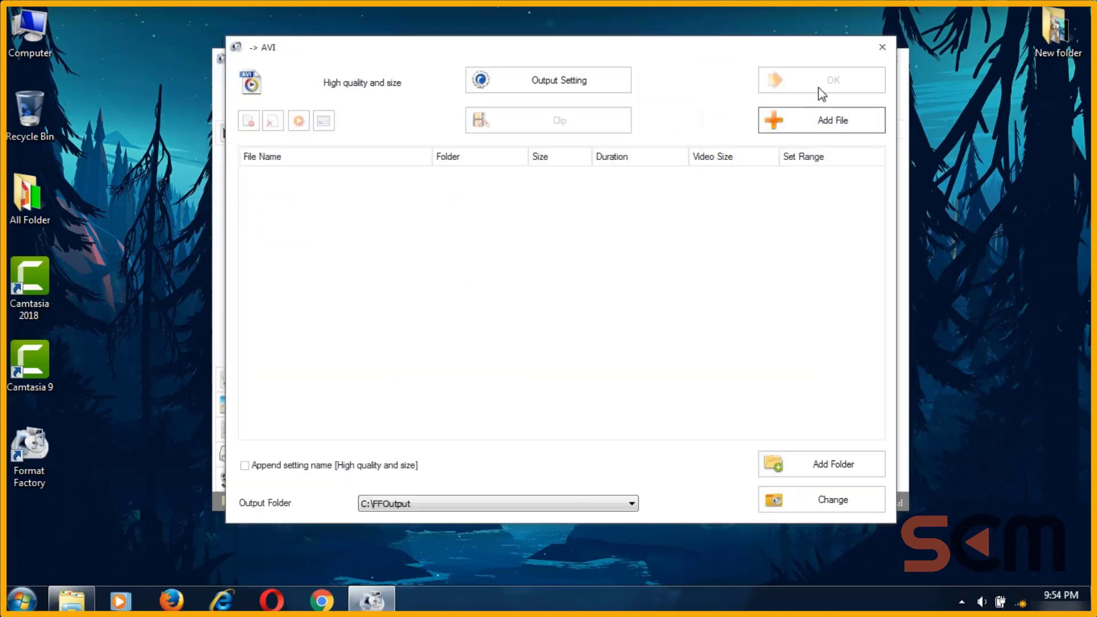
pyautogui.click(882, 47)
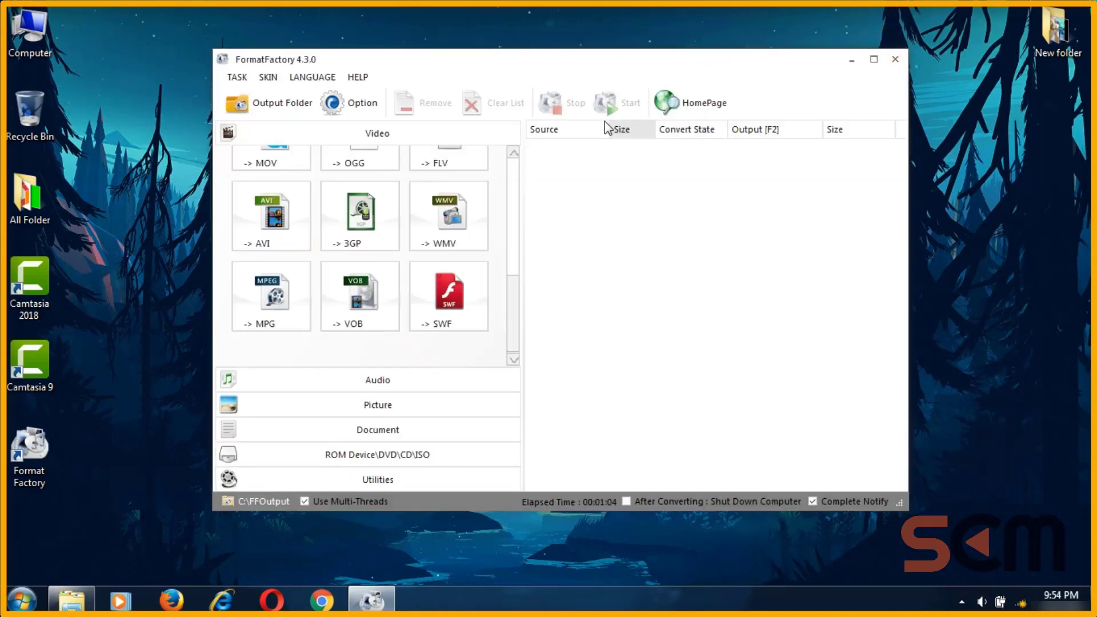
pyautogui.moveTo(513, 306); pyautogui.dragTo(522, 183)
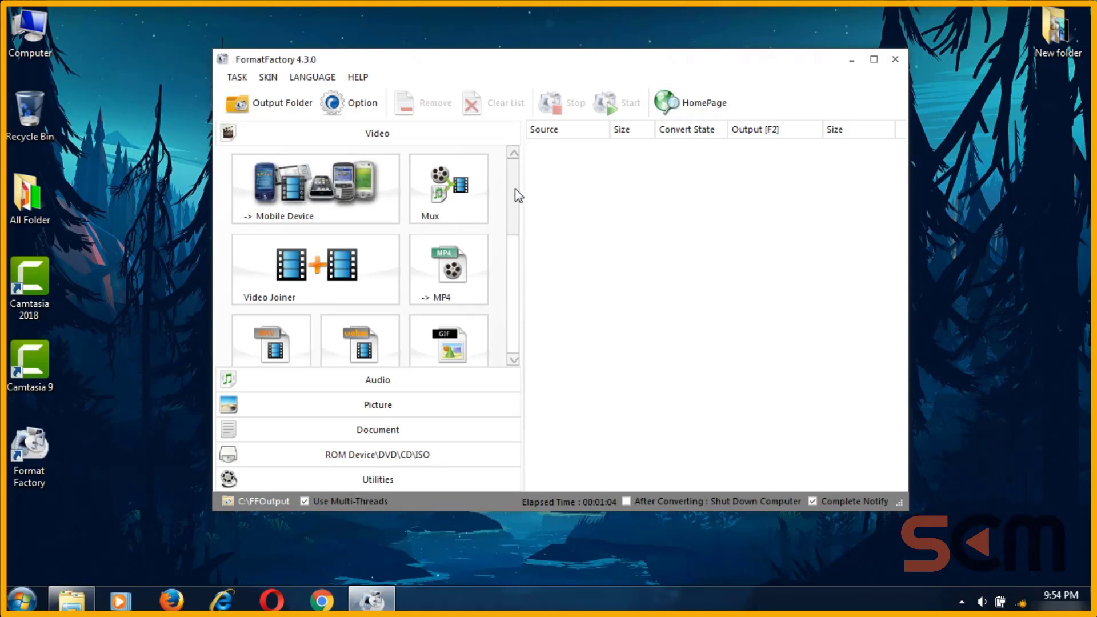
pyautogui.moveTo(515, 188)
pyautogui.mouseDown()
pyautogui.moveTo(516, 238)
pyautogui.moveTo(516, 196)
pyautogui.mouseUp()
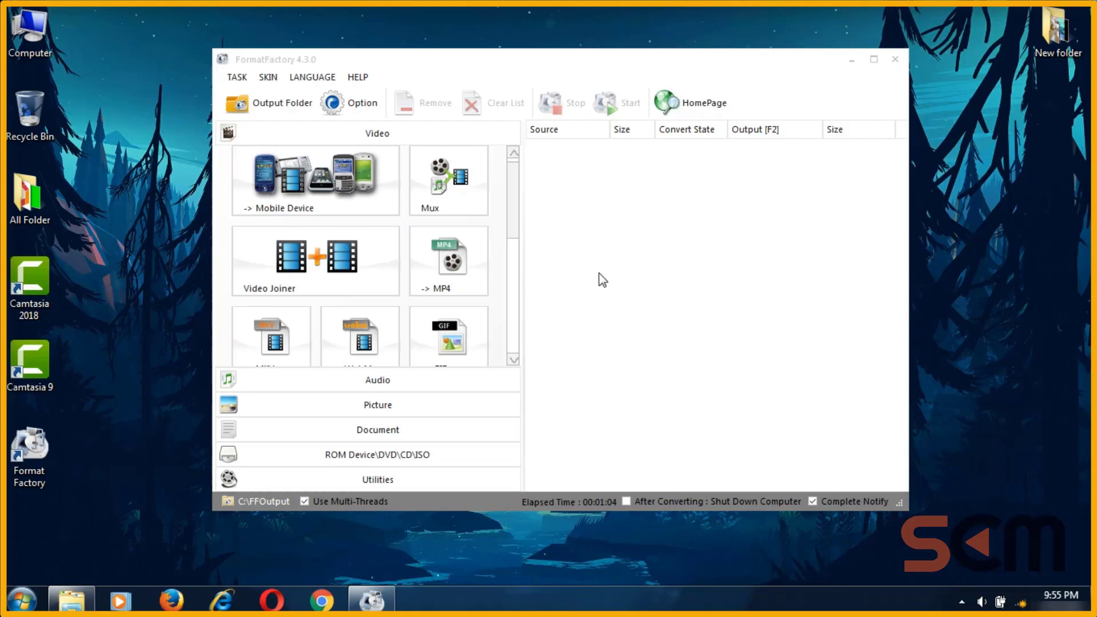
pyautogui.moveTo(516, 185); pyautogui.dragTo(618, 267)
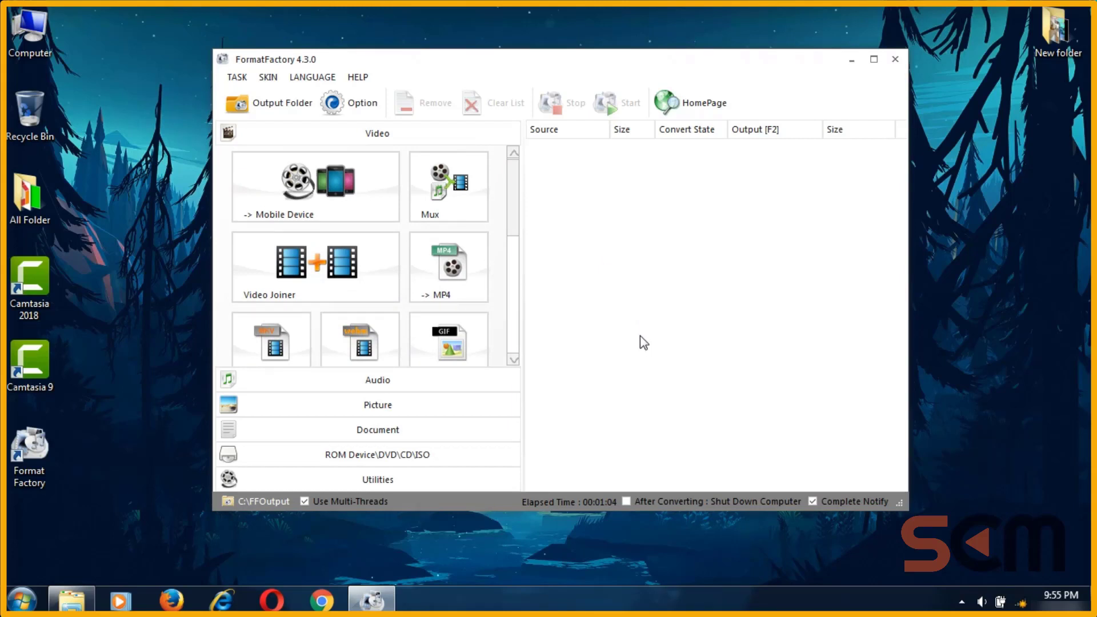
# Open the Audio category and examine its available conversion formats, from Audio Joiner and MP3 through WavPack and MP2.
pyautogui.click(390, 381)
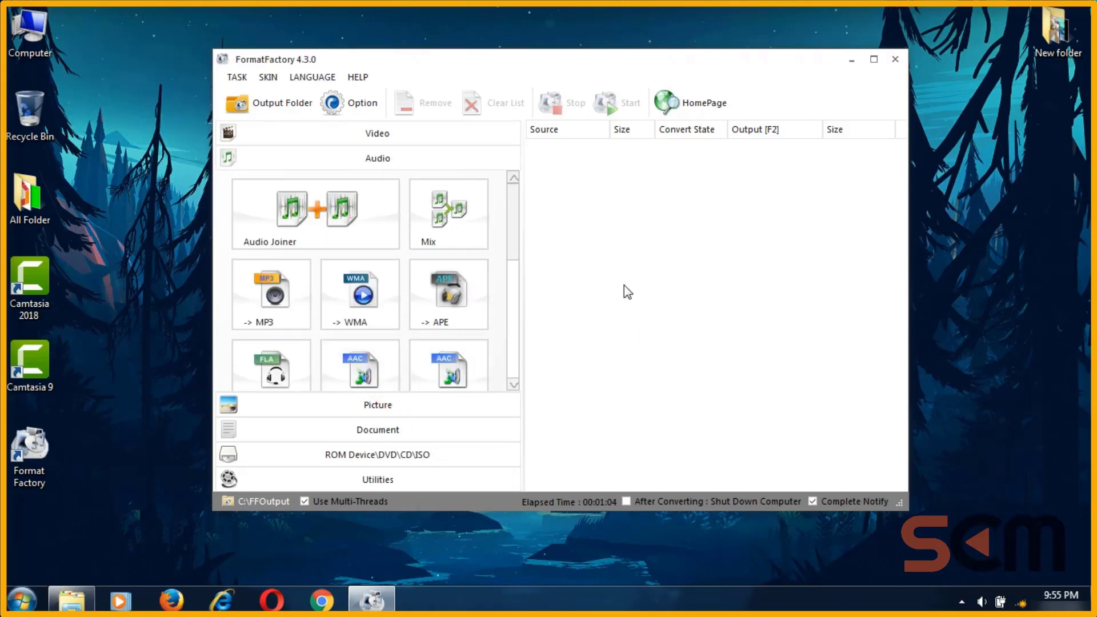
pyautogui.moveTo(514, 238); pyautogui.dragTo(507, 270)
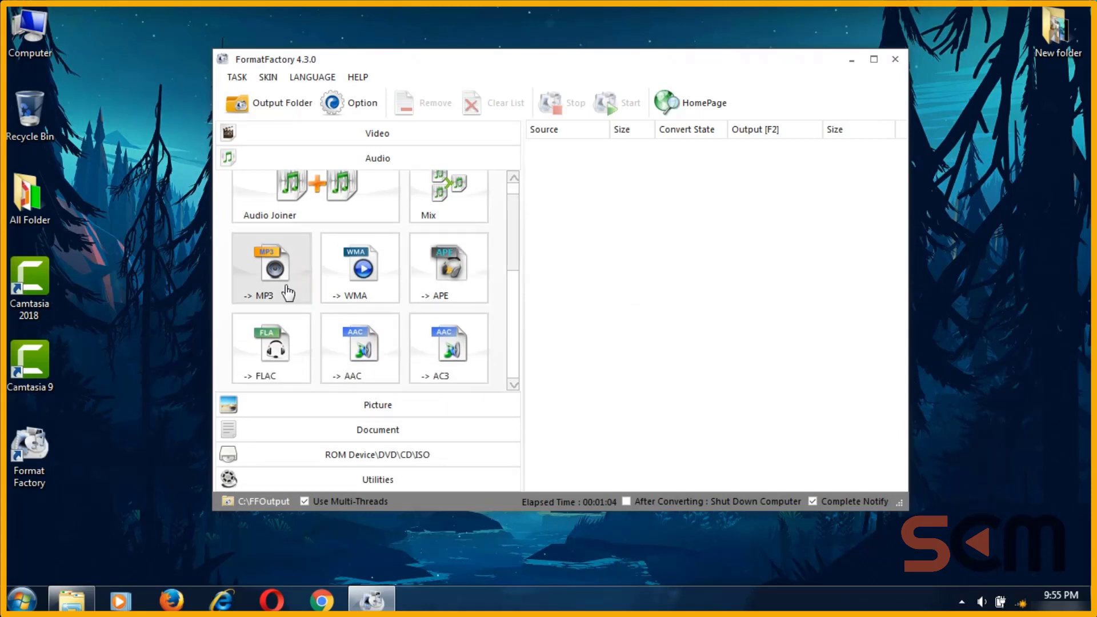
pyautogui.moveTo(516, 220); pyautogui.dragTo(512, 316)
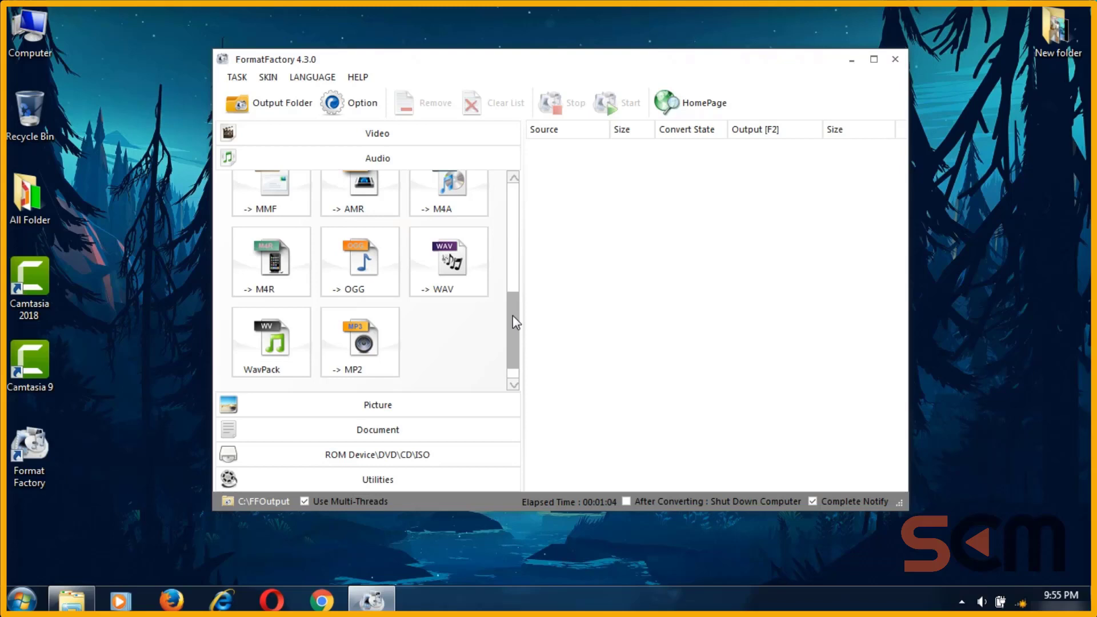
pyautogui.moveTo(513, 315); pyautogui.dragTo(517, 231)
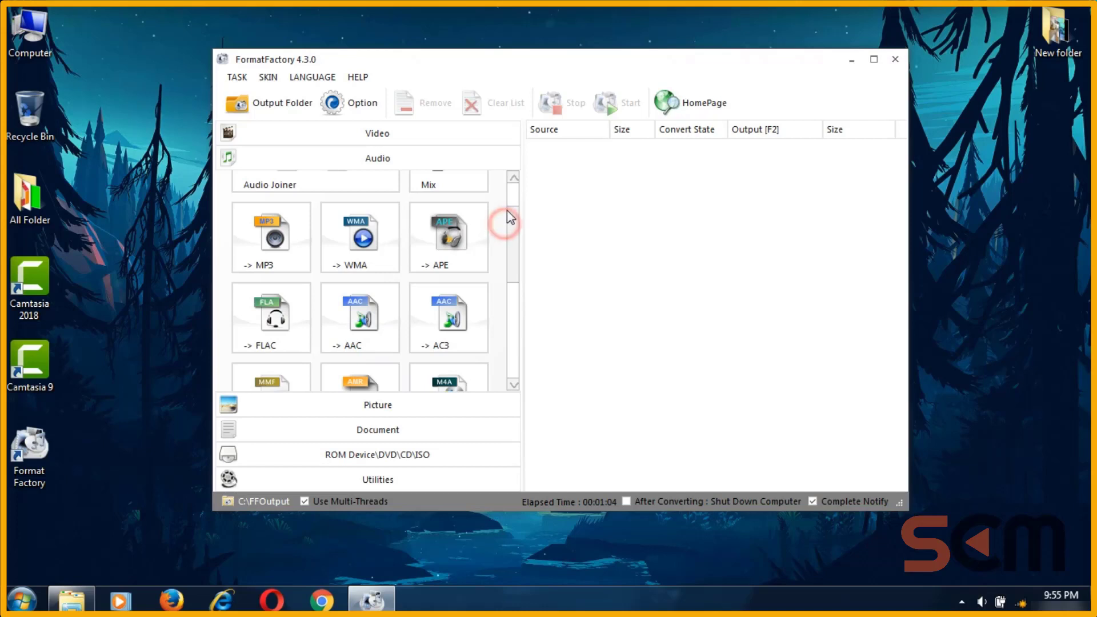
pyautogui.moveTo(506, 210)
pyautogui.mouseDown()
pyautogui.moveTo(515, 196)
pyautogui.moveTo(515, 209)
pyautogui.mouseUp()
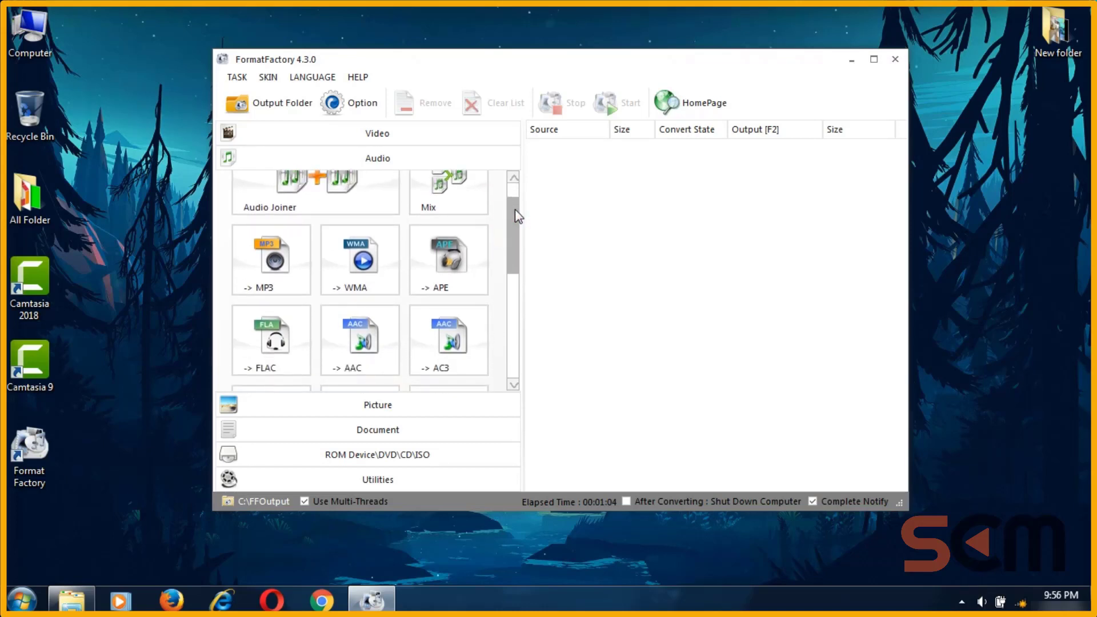
pyautogui.moveTo(515, 210); pyautogui.dragTo(514, 213)
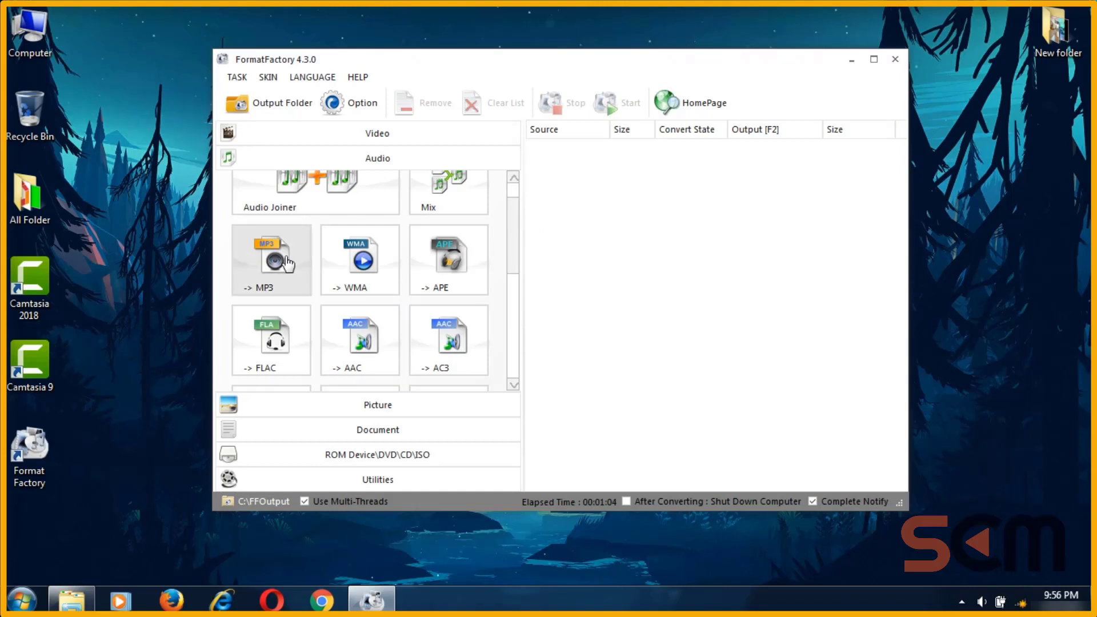
pyautogui.moveTo(516, 238); pyautogui.dragTo(409, 283)
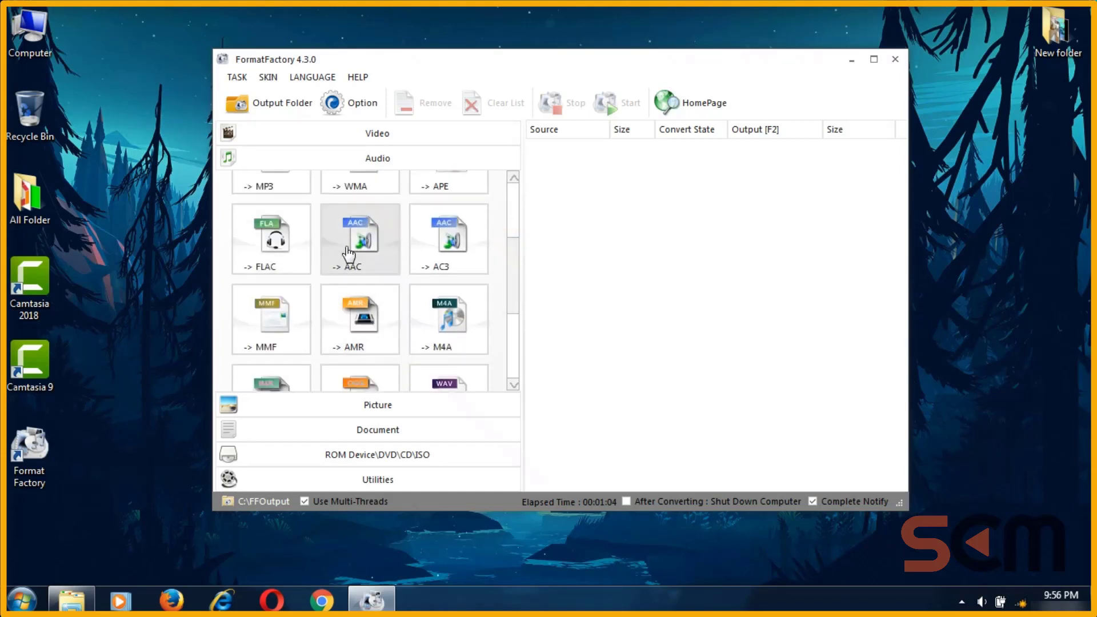
pyautogui.moveTo(513, 270); pyautogui.dragTo(514, 228)
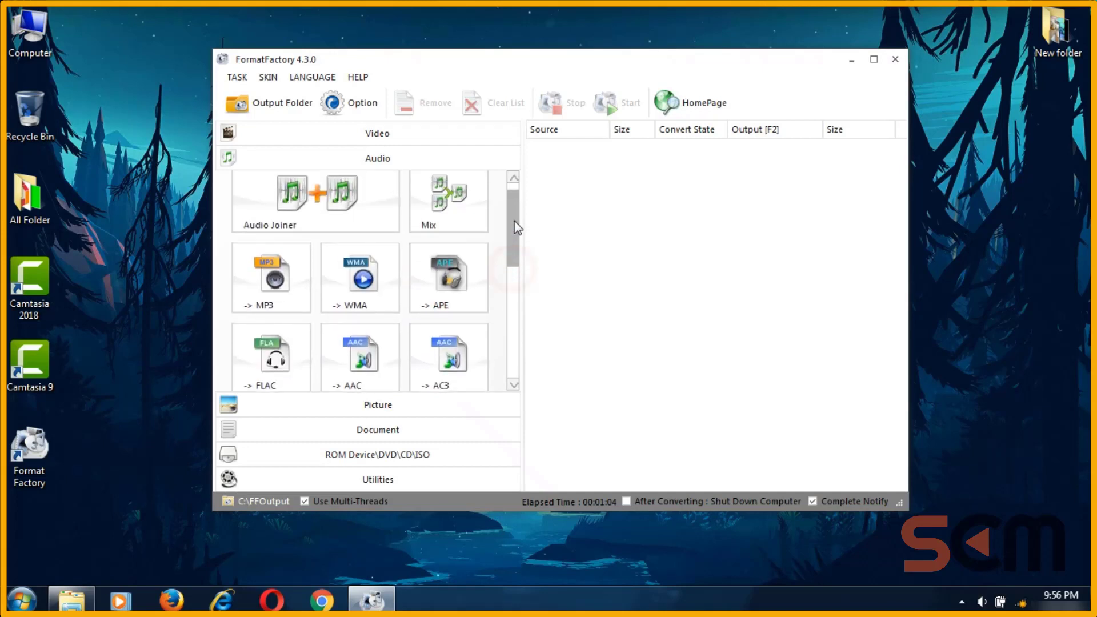
# Add nhac nen.mp3 from New folder as an MP3 conversion task with the High quality setting and C:\FFOutput as output folder.
pyautogui.click(273, 271)
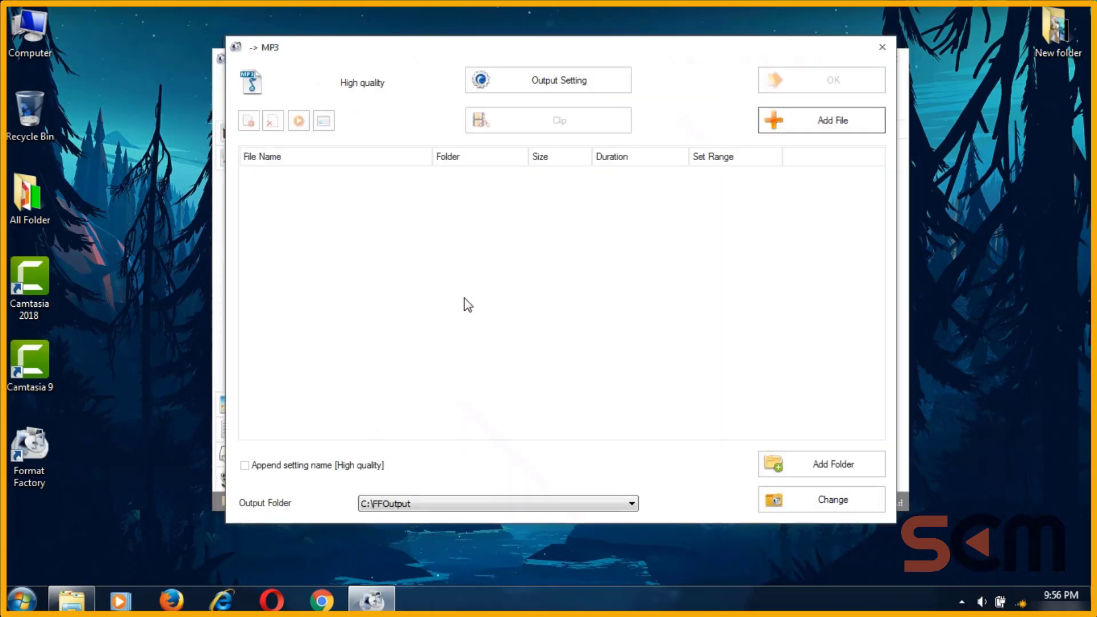
pyautogui.click(781, 131)
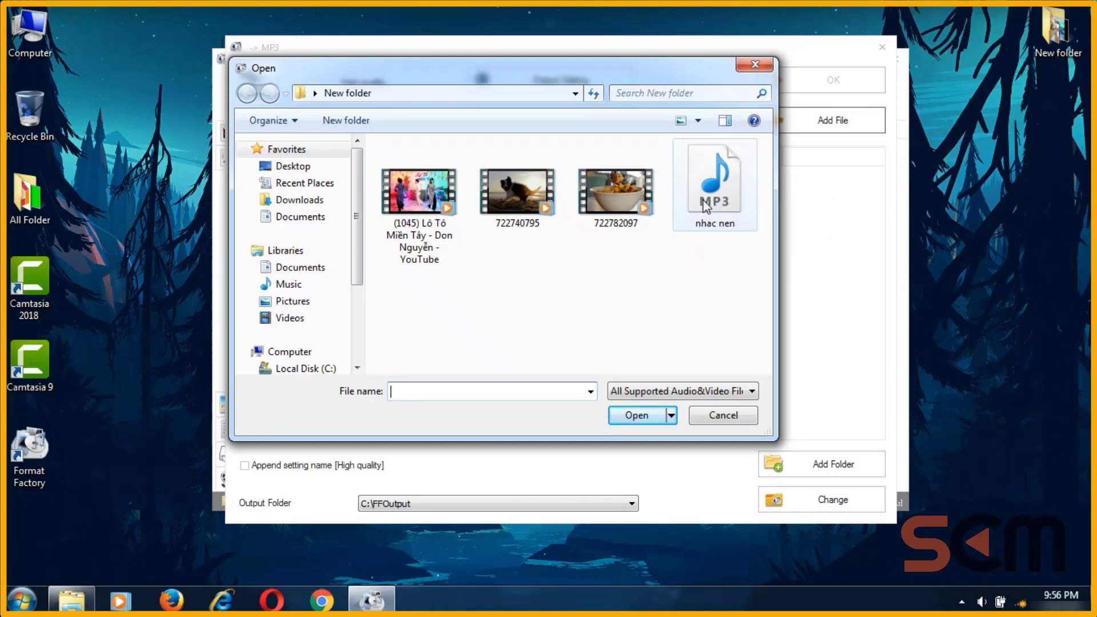
pyautogui.click(707, 199)
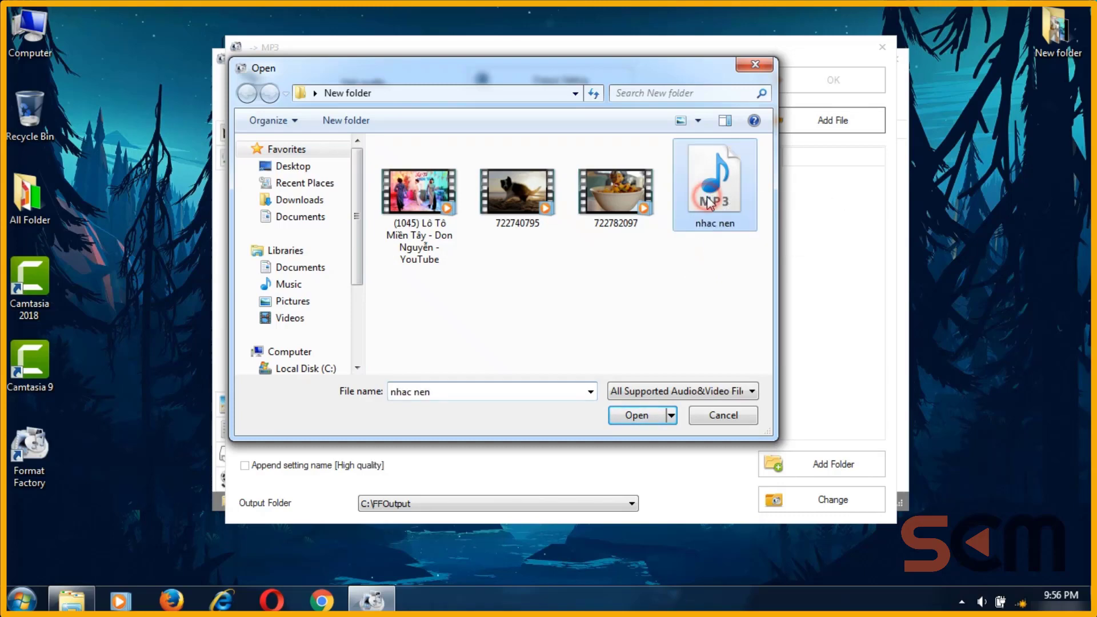
pyautogui.click(635, 417)
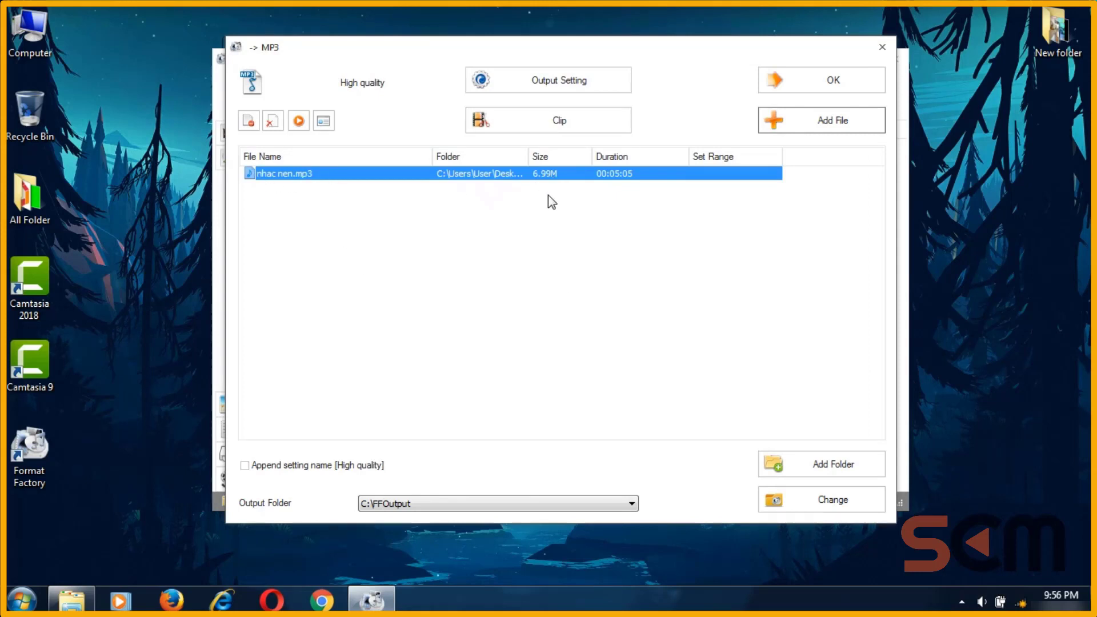
pyautogui.click(806, 82)
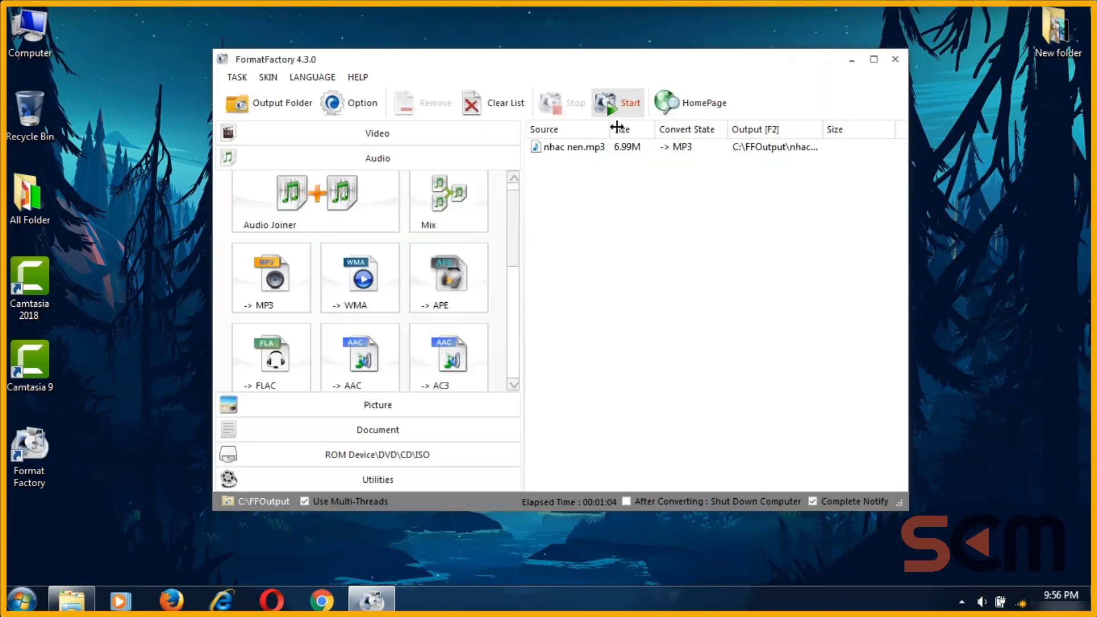
# Start the MP3 conversion of nhac nen.mp3 and browse the other audio formats until it completes.
pyautogui.click(621, 108)
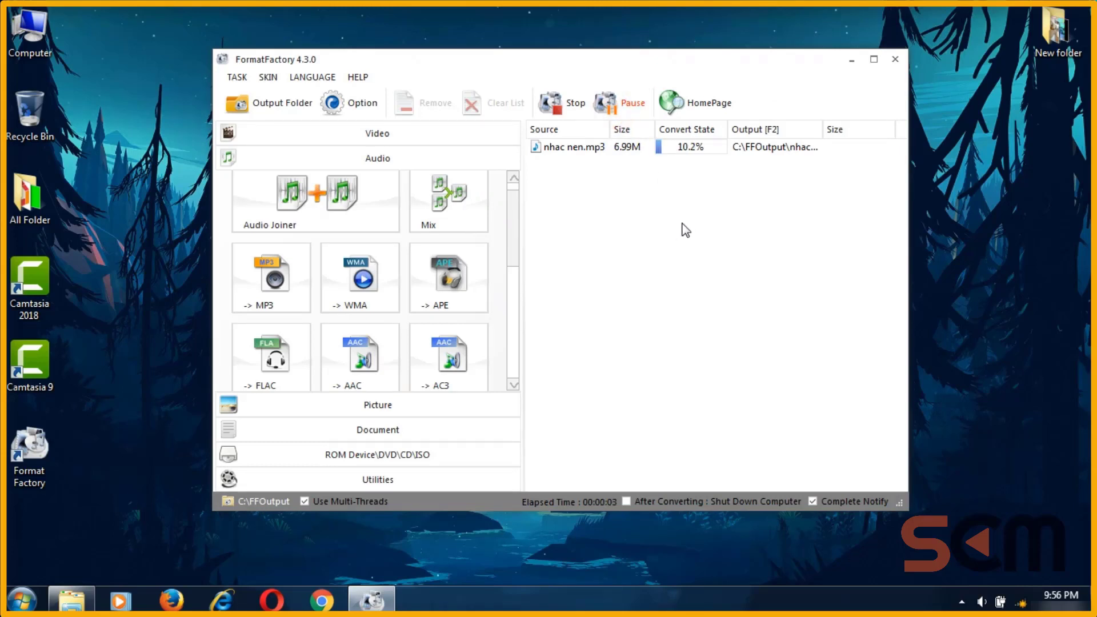
pyautogui.moveTo(513, 234); pyautogui.dragTo(456, 299)
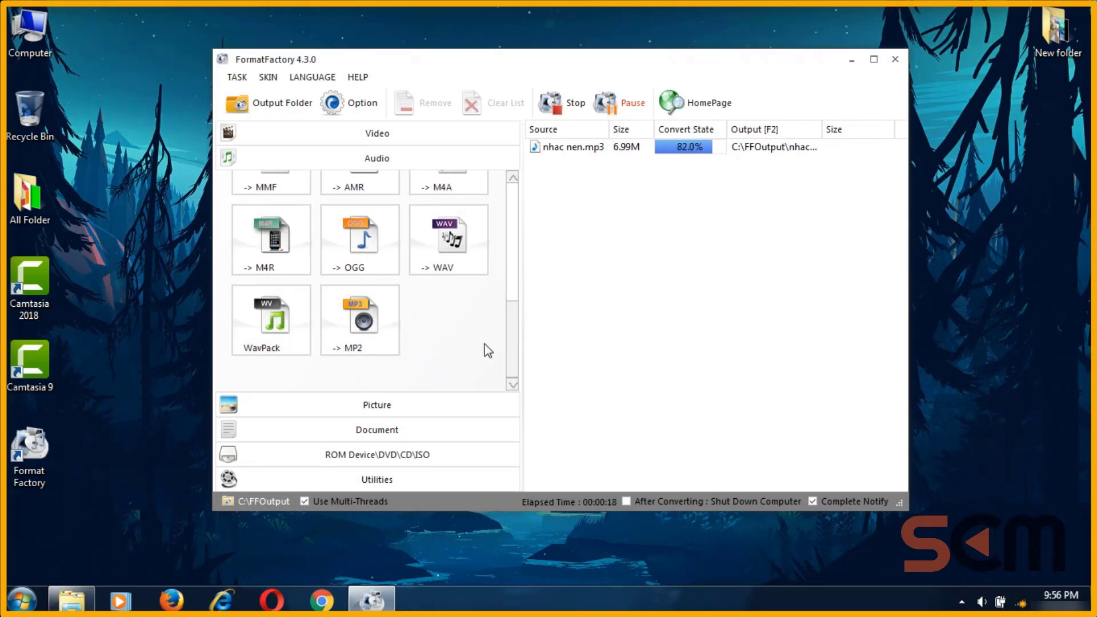
pyautogui.click(507, 327)
pyautogui.moveTo(510, 335); pyautogui.dragTo(511, 326)
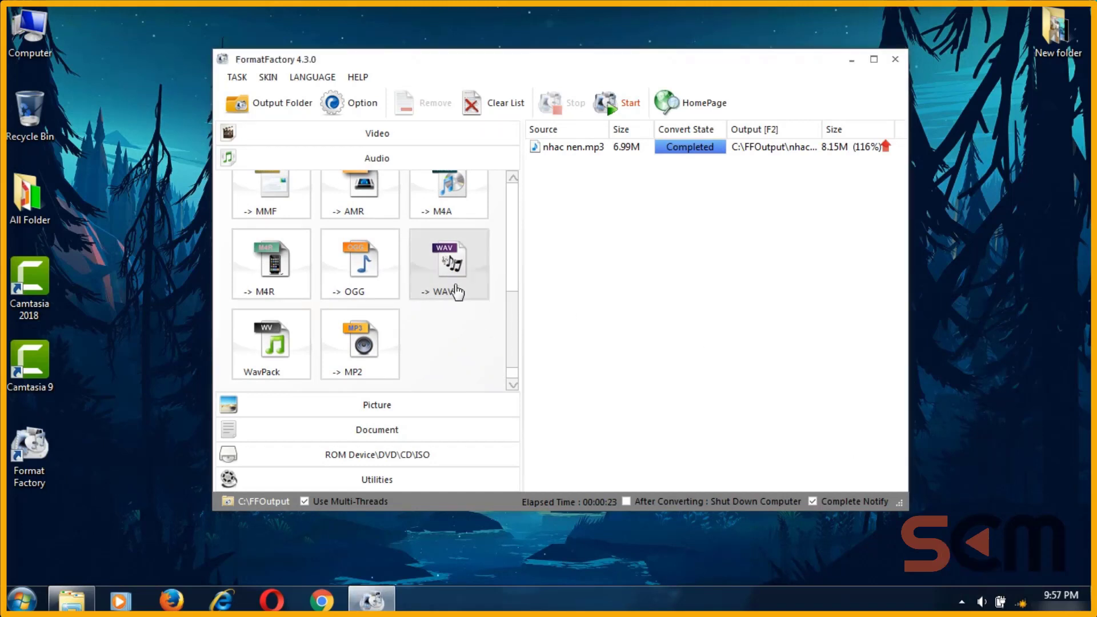
pyautogui.moveTo(514, 320); pyautogui.dragTo(708, 251)
# Open the output folder, play the converted nhac nen audio from about 01:25, and close the player and the folder.
pyautogui.click(604, 148)
pyautogui.click(269, 103)
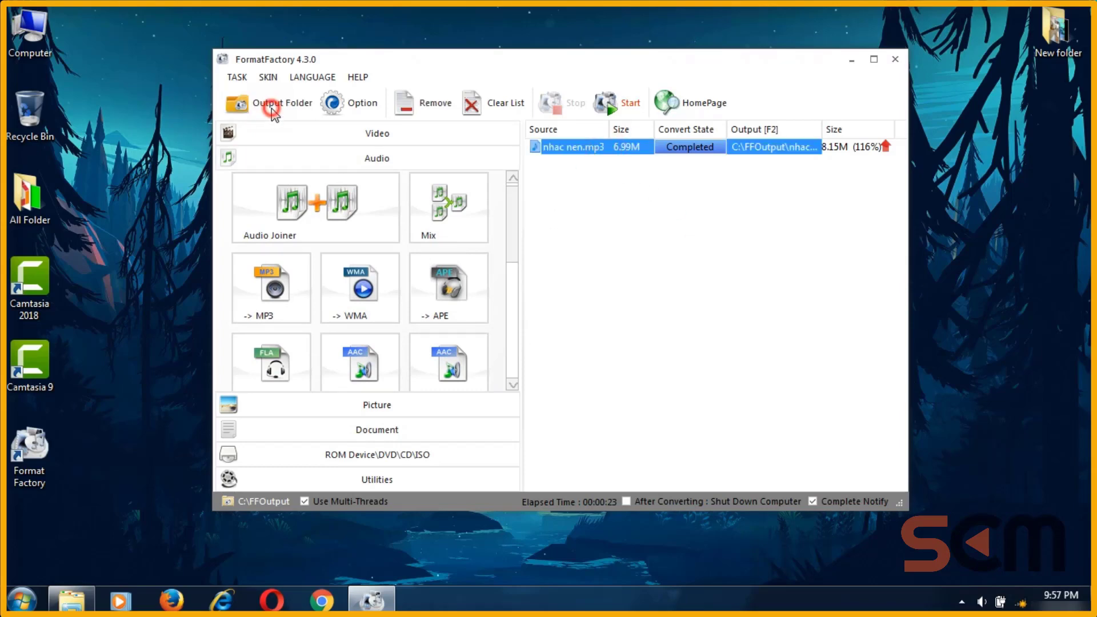
pyautogui.click(506, 176)
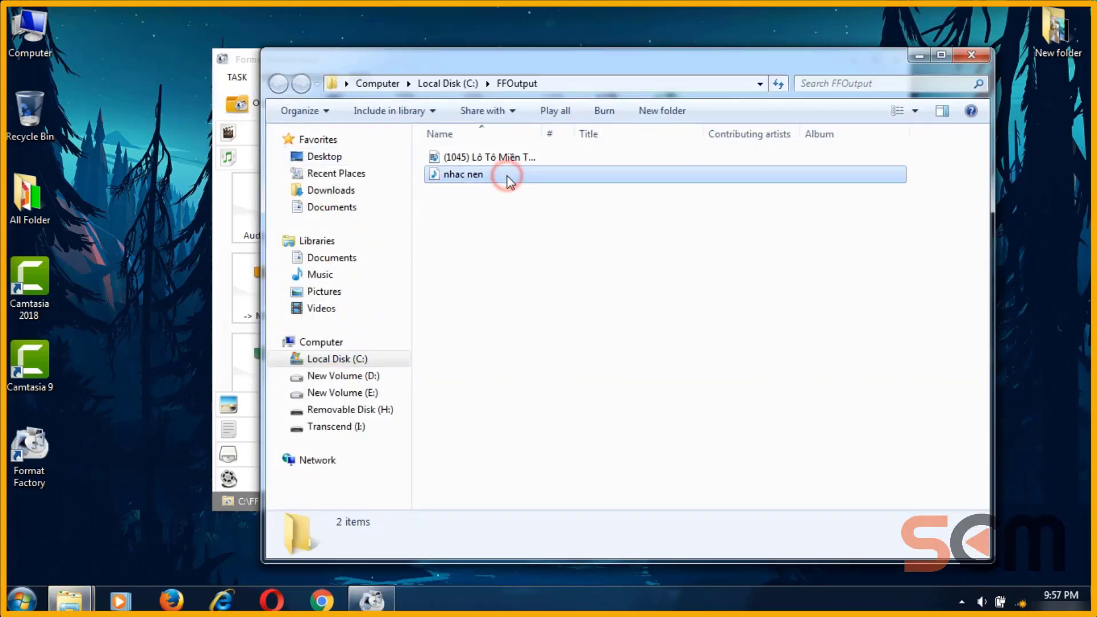
pyautogui.doubleClick(473, 176)
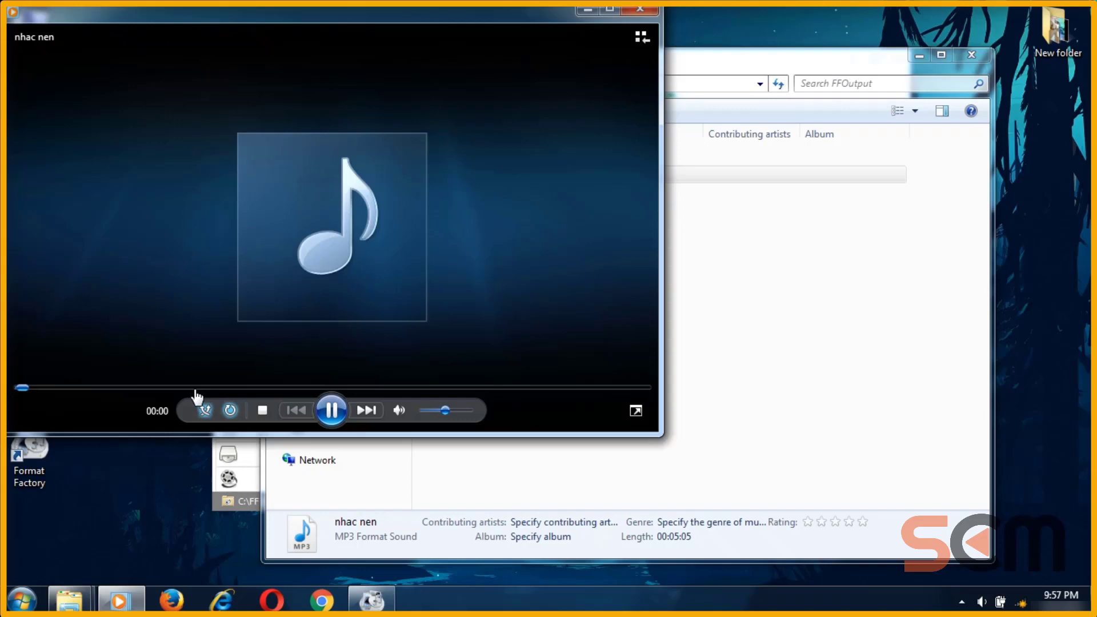
pyautogui.click(194, 388)
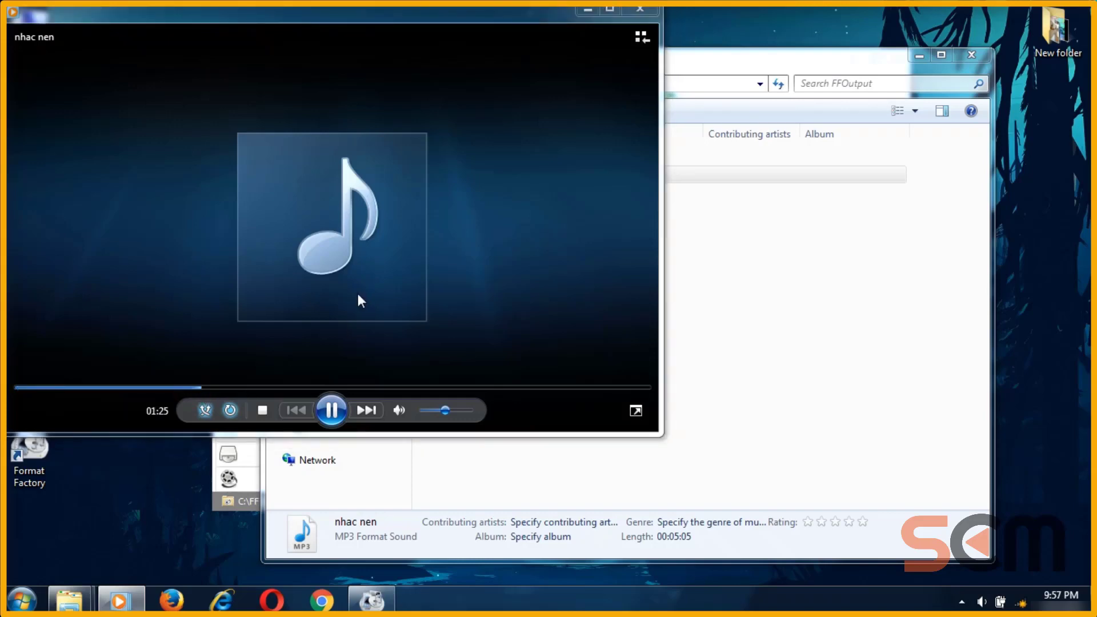
pyautogui.click(639, 16)
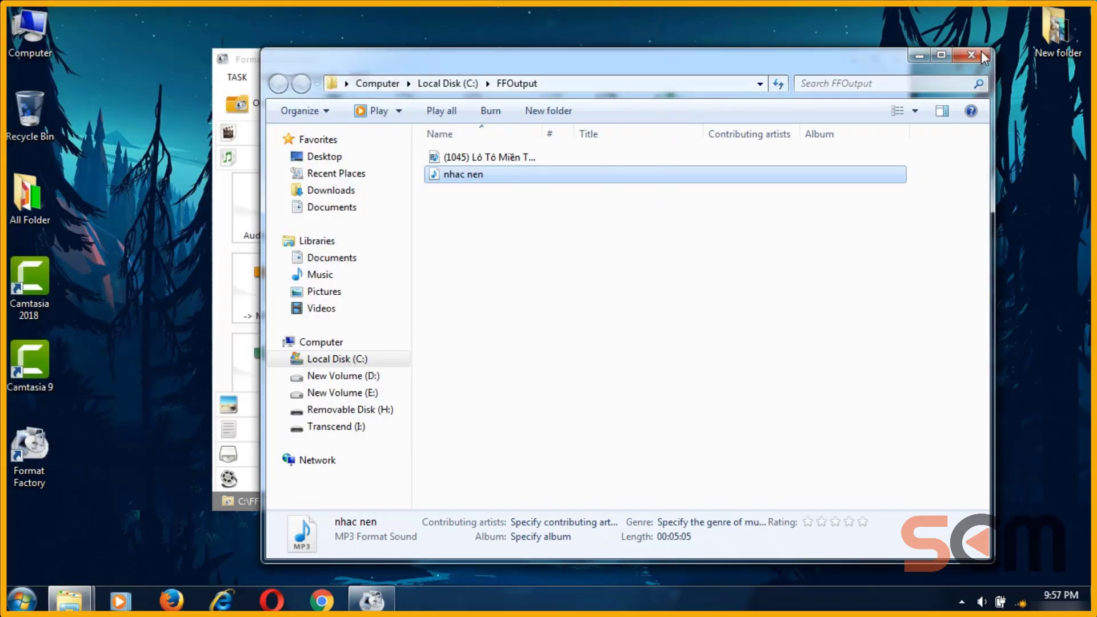
pyautogui.click(971, 54)
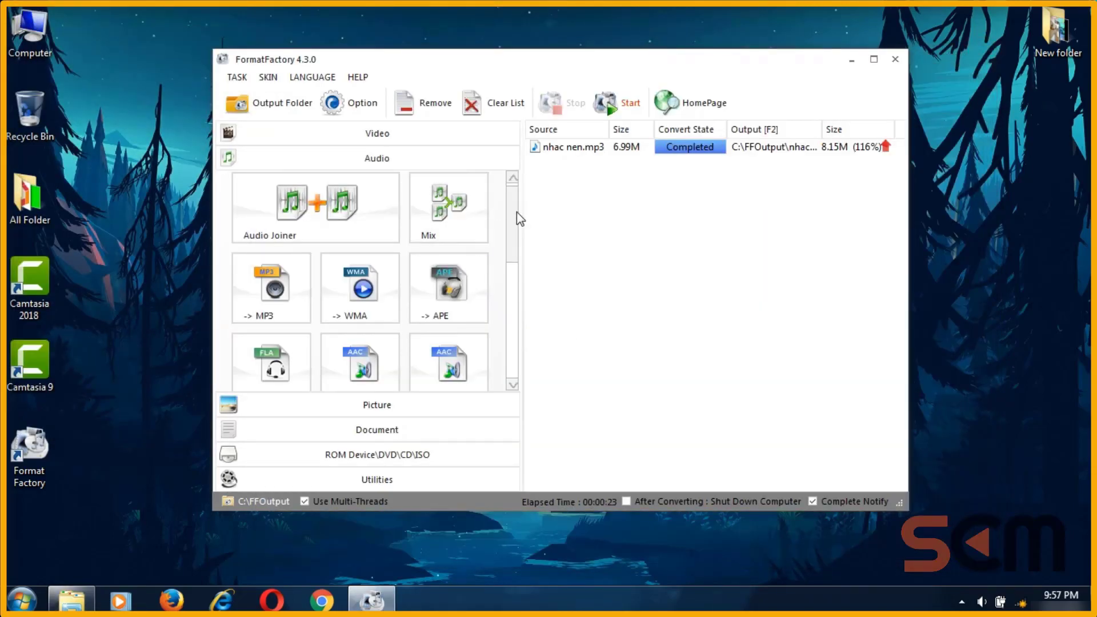
# Review the audio conversion formats again and look through the Video and Picture categories, ending on Picture.
pyautogui.moveTo(516, 212); pyautogui.dragTo(516, 239)
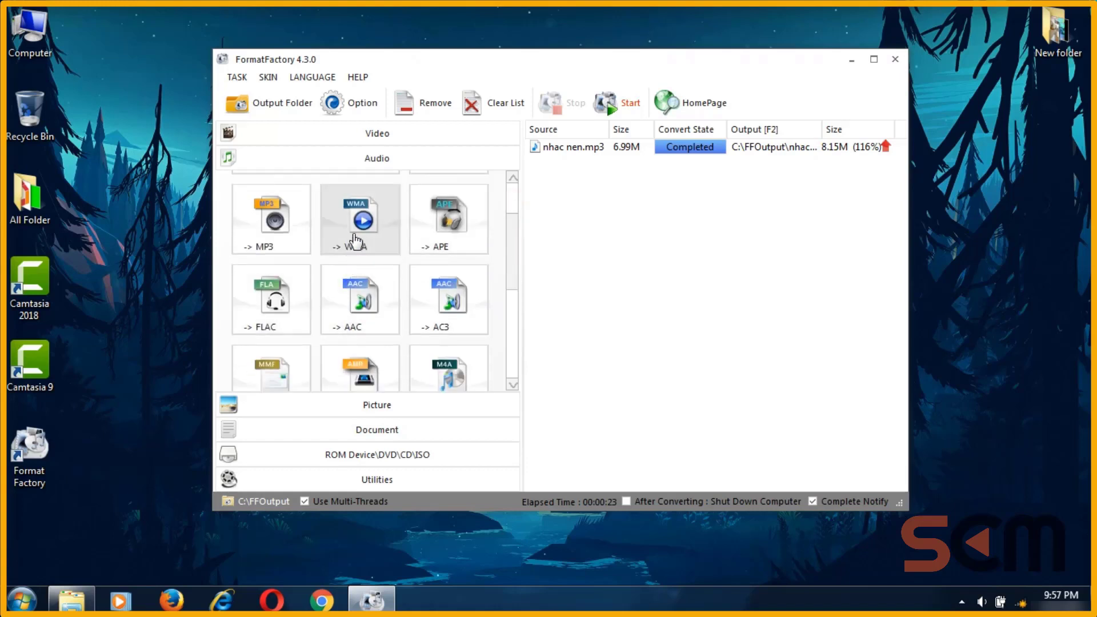
pyautogui.moveTo(507, 255); pyautogui.dragTo(511, 337)
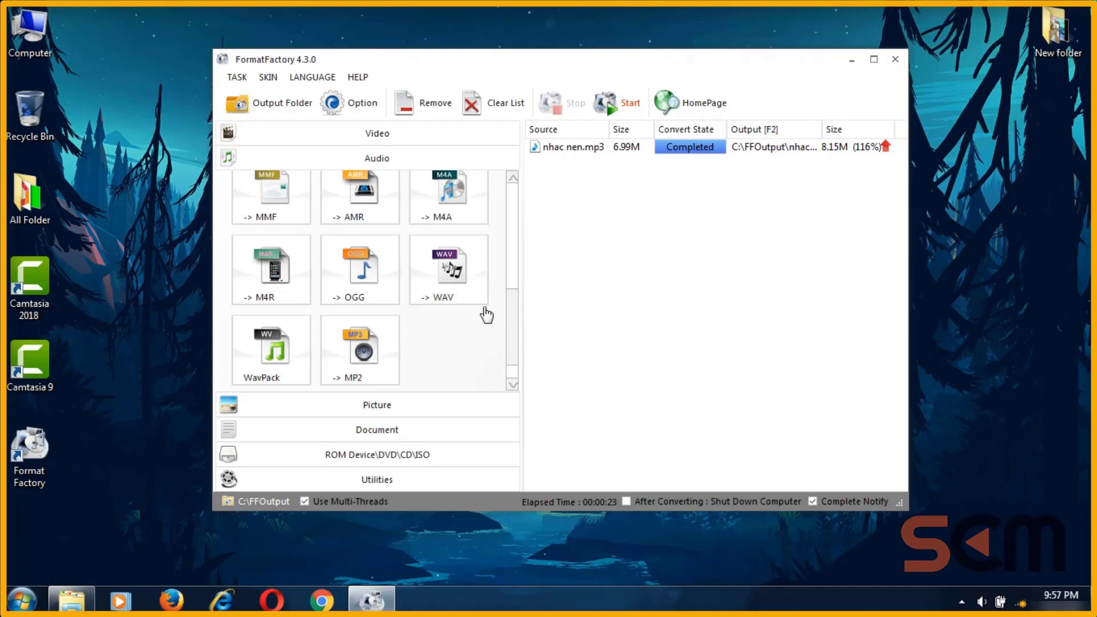
pyautogui.scroll(1, 516, 302)
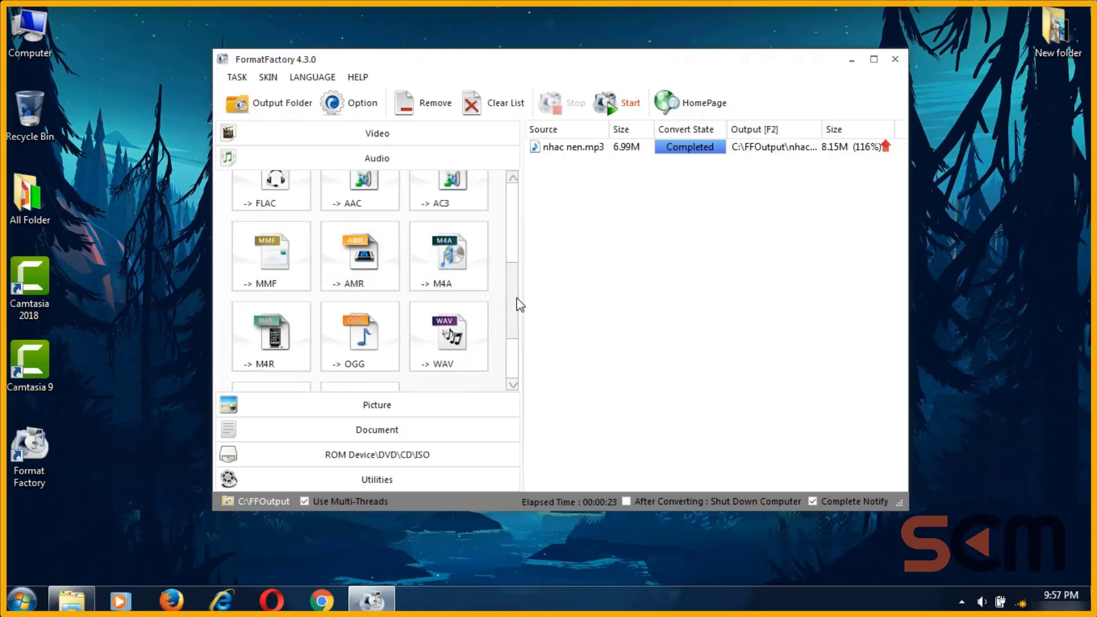
pyautogui.scroll(2, 515, 286)
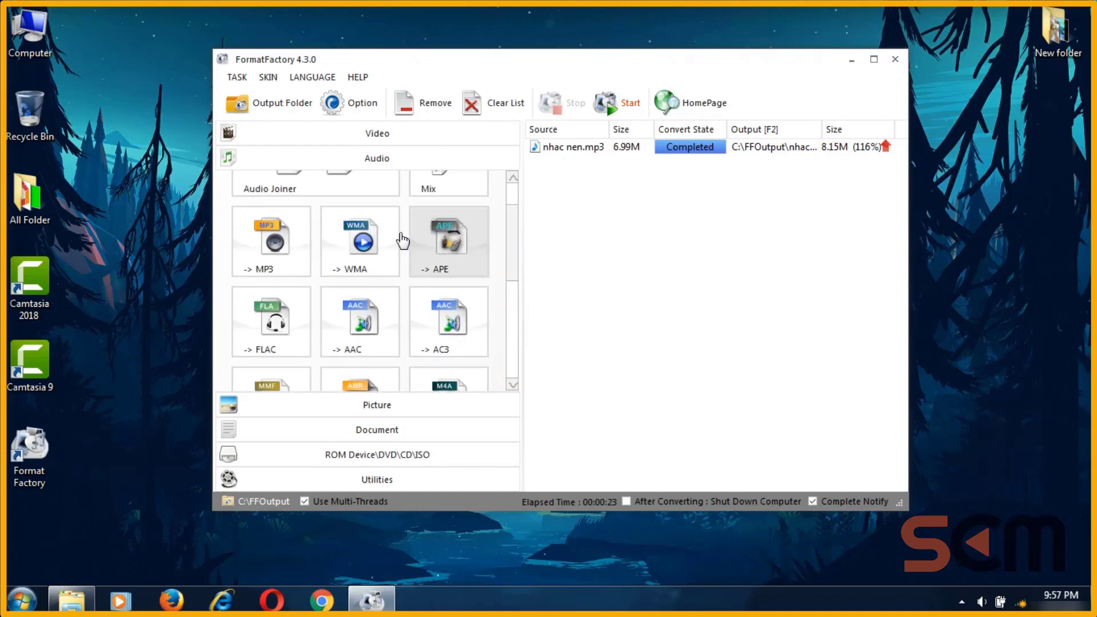
pyautogui.moveTo(514, 240); pyautogui.dragTo(518, 221)
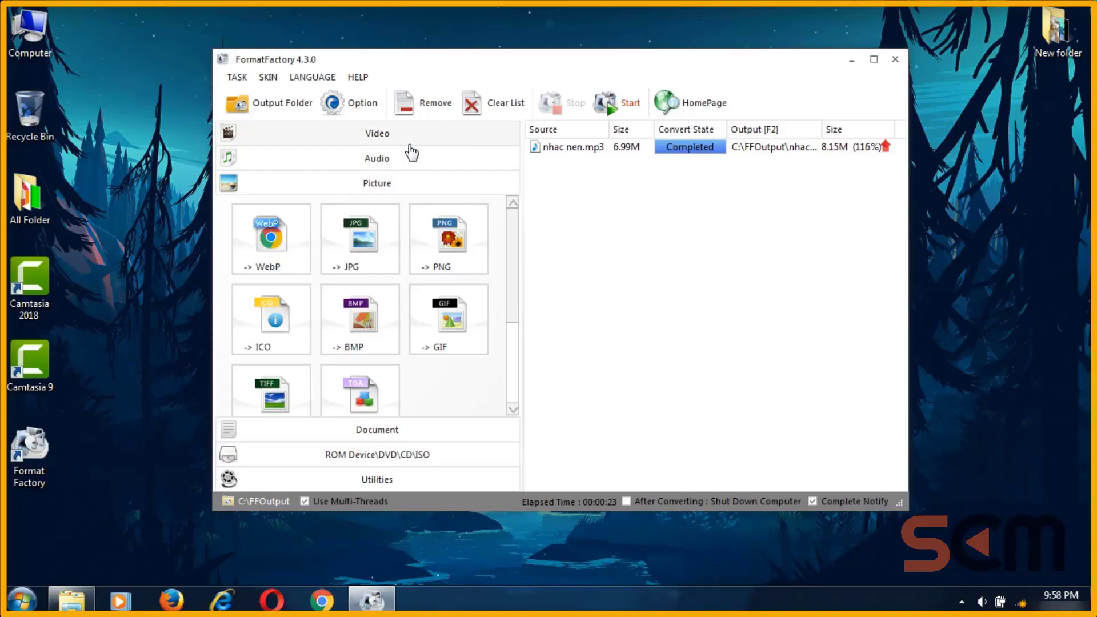
pyautogui.click(408, 144)
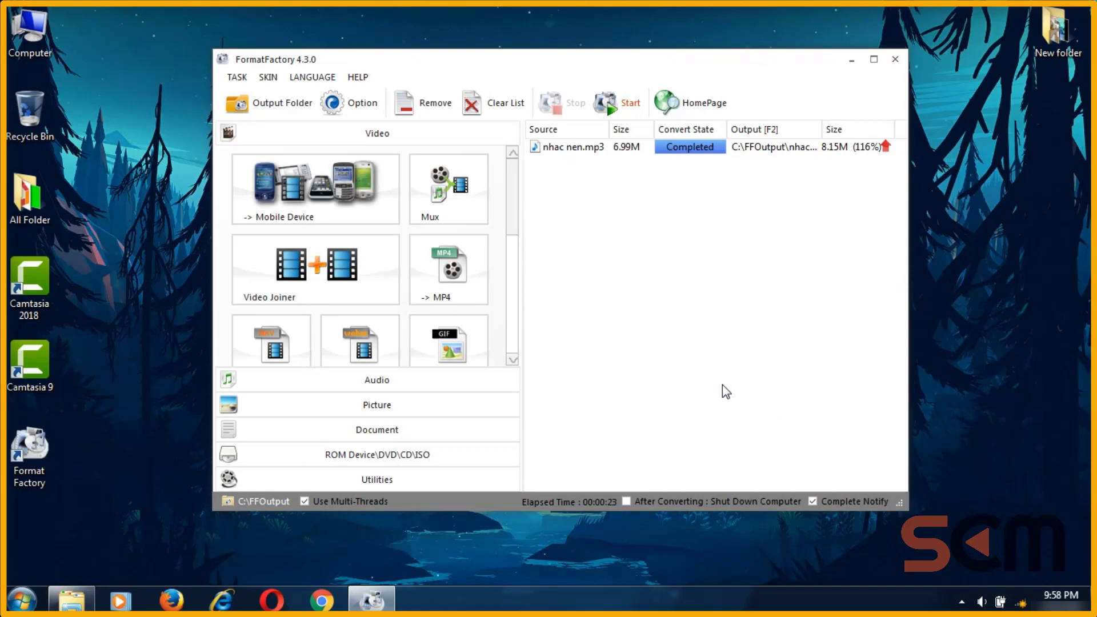
pyautogui.click(420, 407)
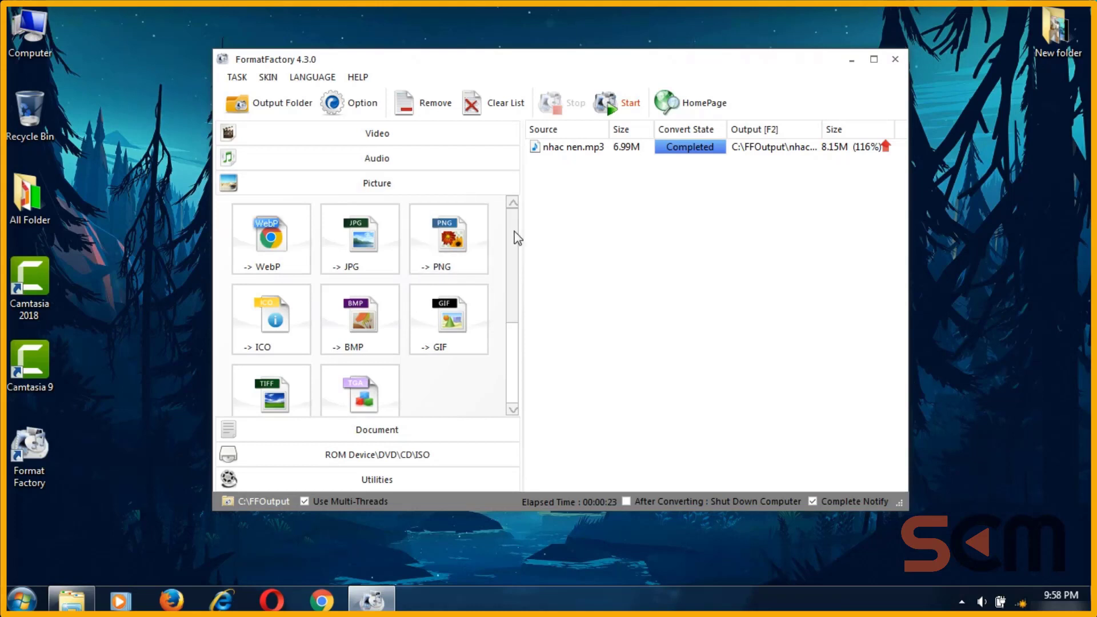
# Look through the picture conversion formats from WebP to TGA and the Picosmos Picture Tools entry.
pyautogui.moveTo(511, 254); pyautogui.dragTo(511, 228)
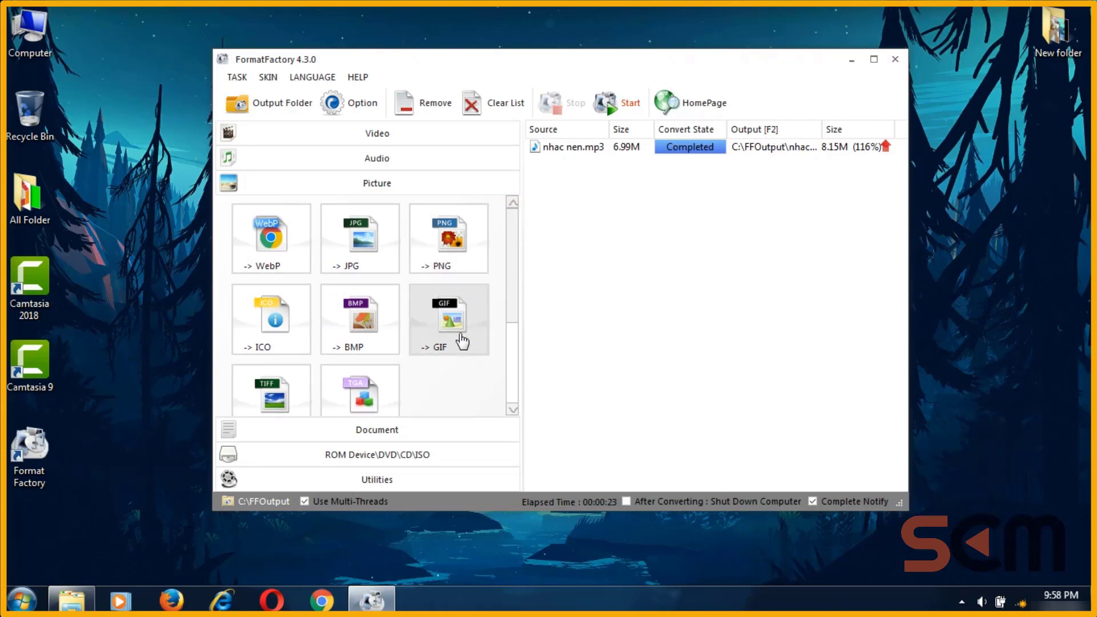
pyautogui.scroll(-1, 505, 240)
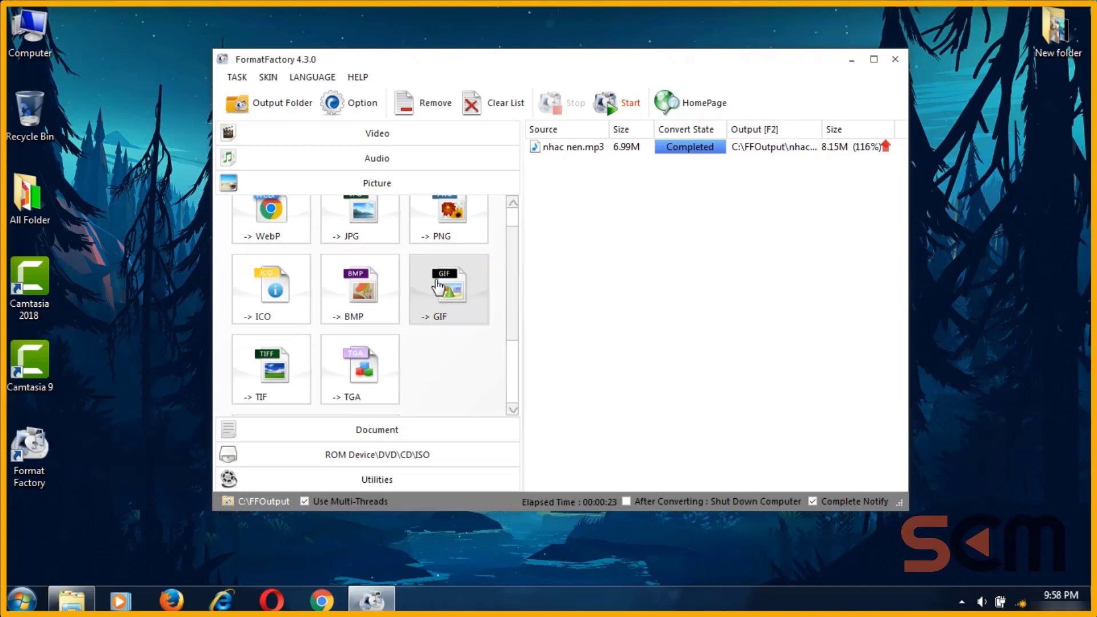
pyautogui.scroll(-4, 444, 363)
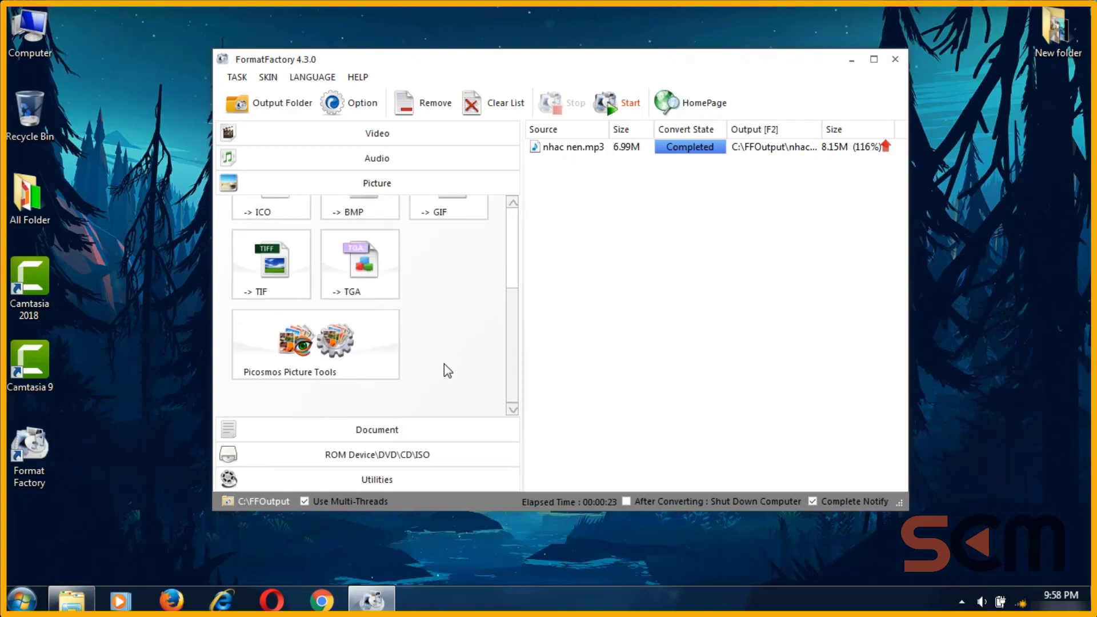
pyautogui.scroll(3, 444, 363)
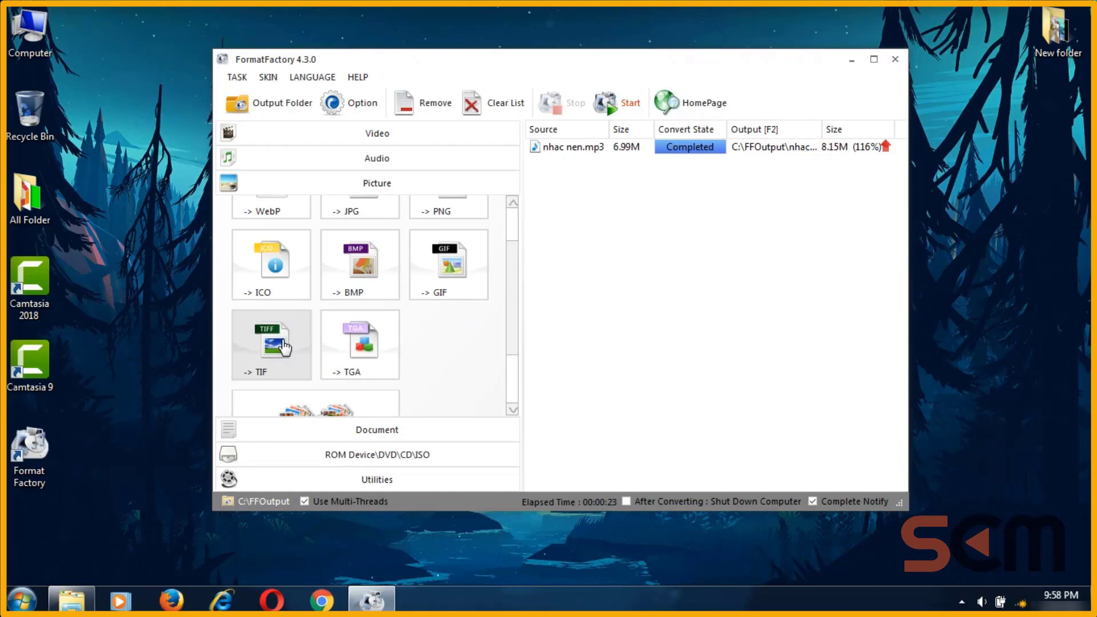
pyautogui.scroll(1, 284, 346)
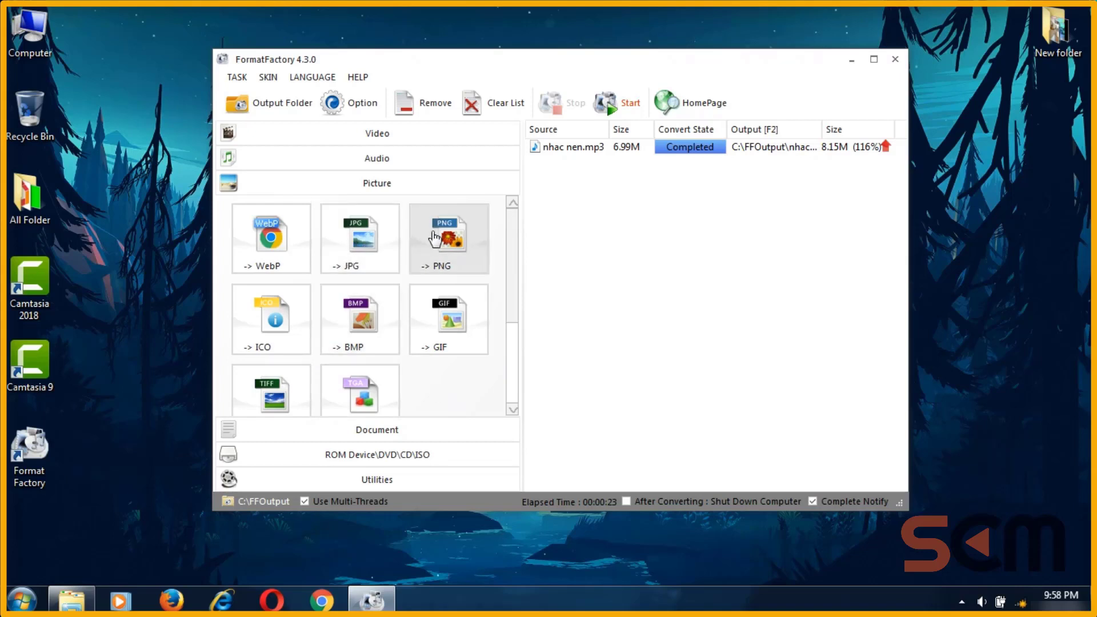
pyautogui.click(714, 277)
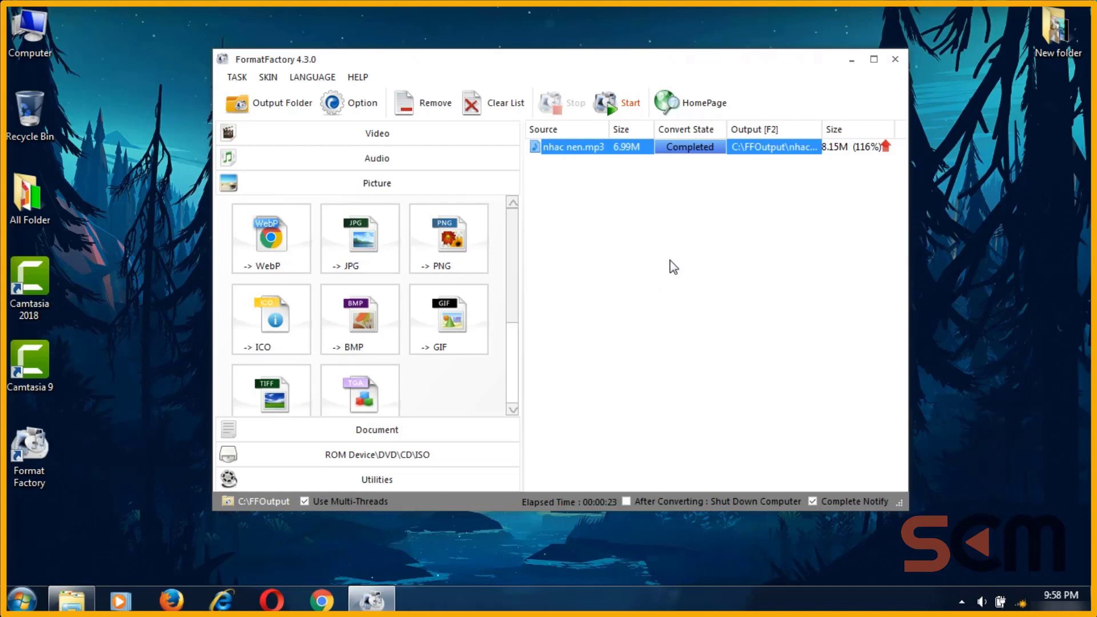
# Add IMAG0212.jpg from New folder as a PNG conversion task with C:\FFOutput as output folder and run the conversion.
pyautogui.click(450, 237)
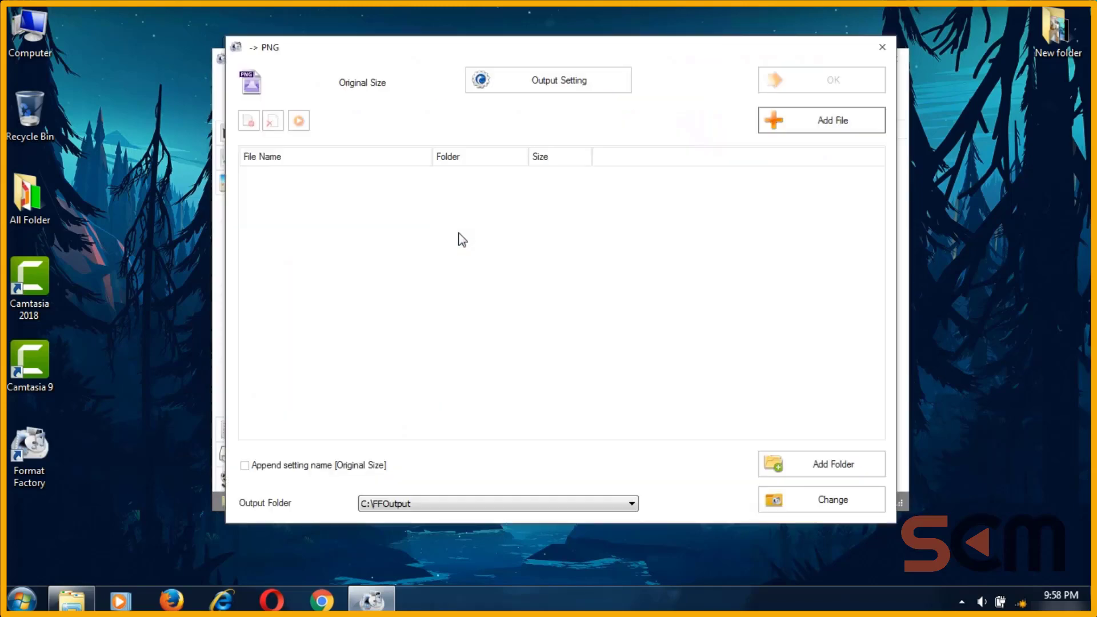
pyautogui.click(810, 124)
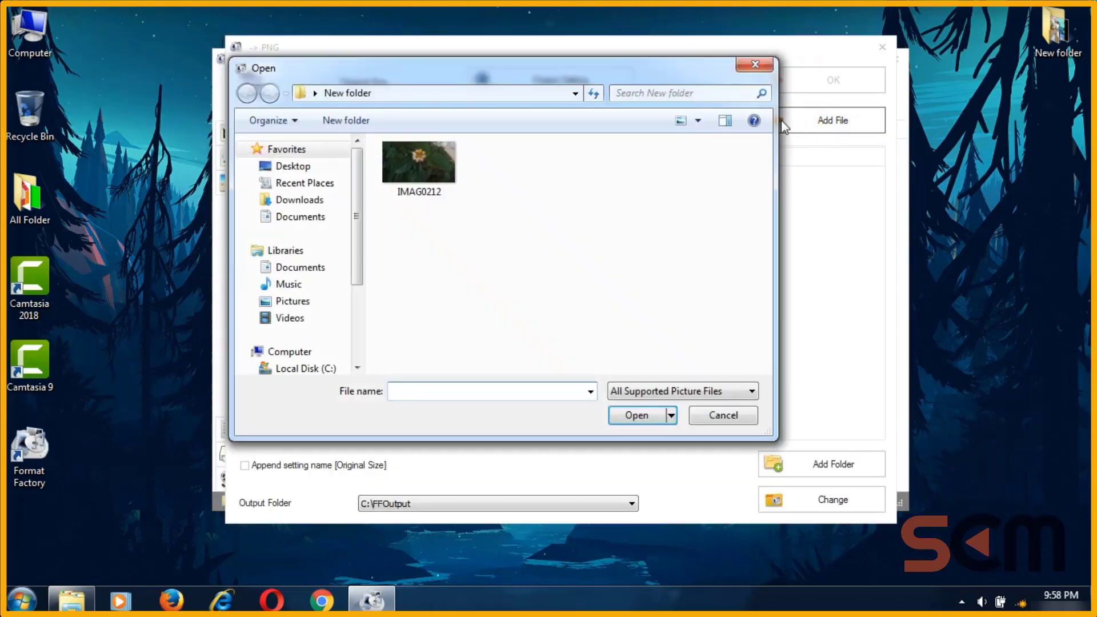
pyautogui.click(406, 186)
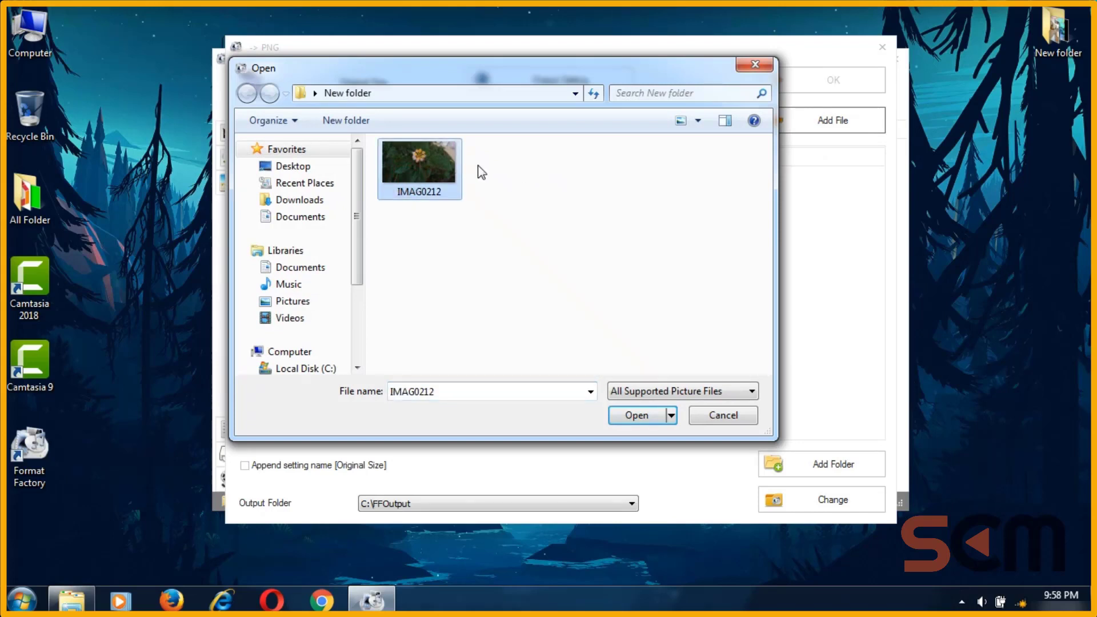
pyautogui.click(650, 421)
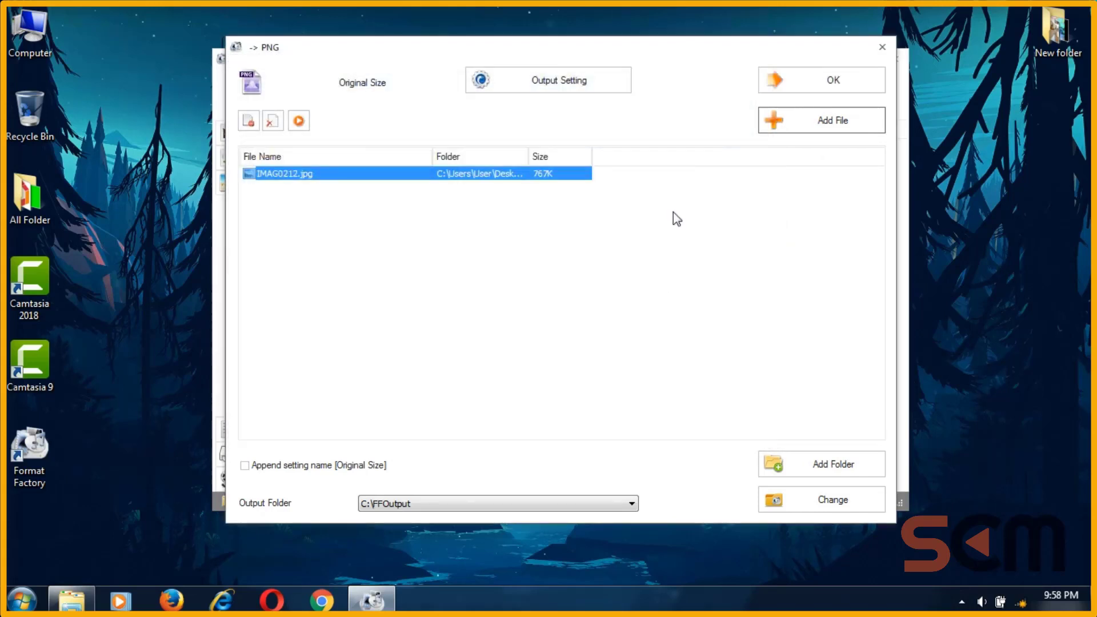
pyautogui.click(822, 81)
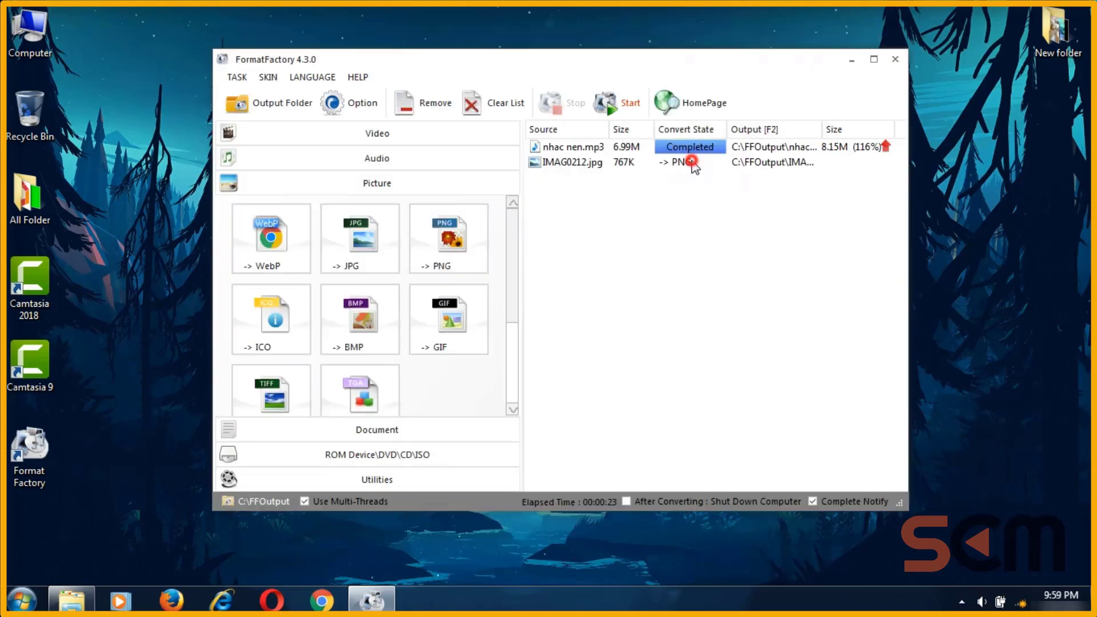
pyautogui.click(636, 155)
pyautogui.click(605, 106)
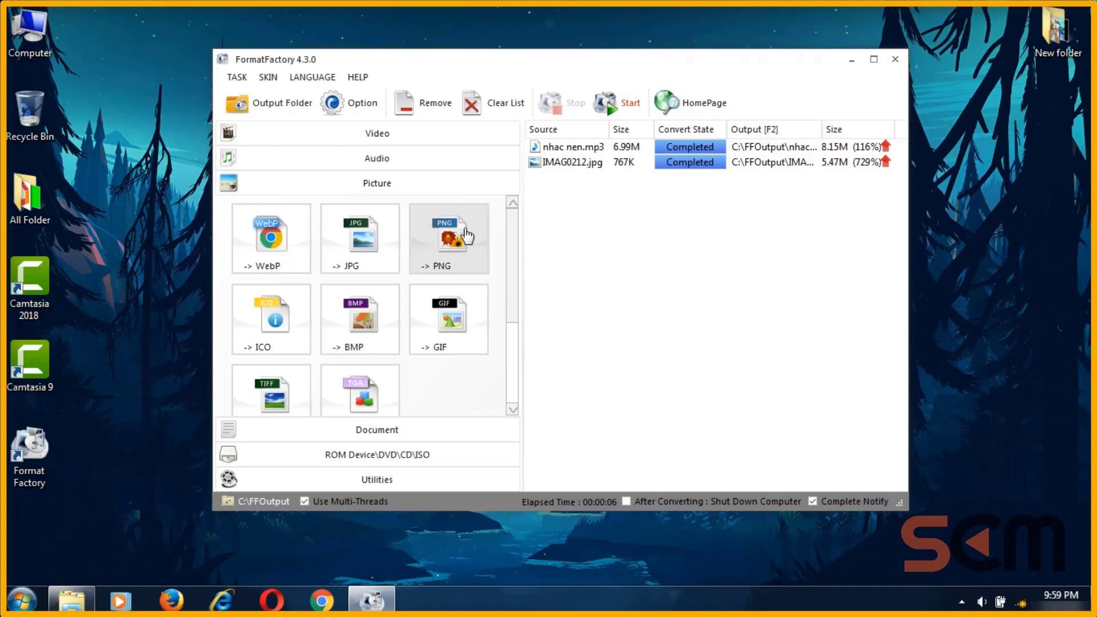
# Open the output folder, view the converted IMAG0212 image, and close the viewer and the folder.
pyautogui.click(265, 106)
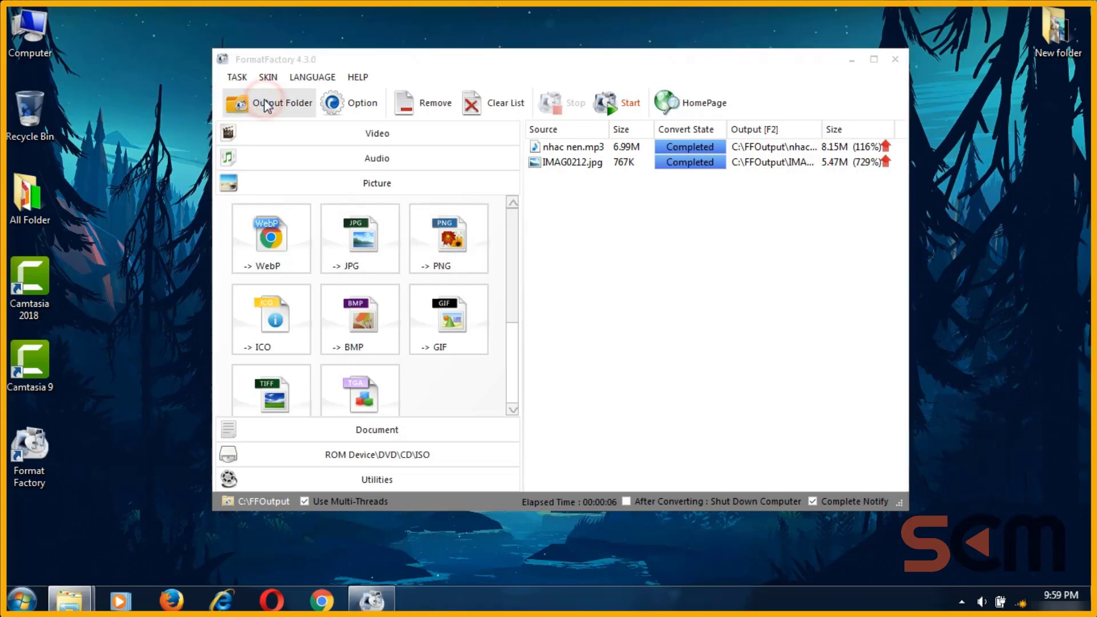
pyautogui.doubleClick(511, 135)
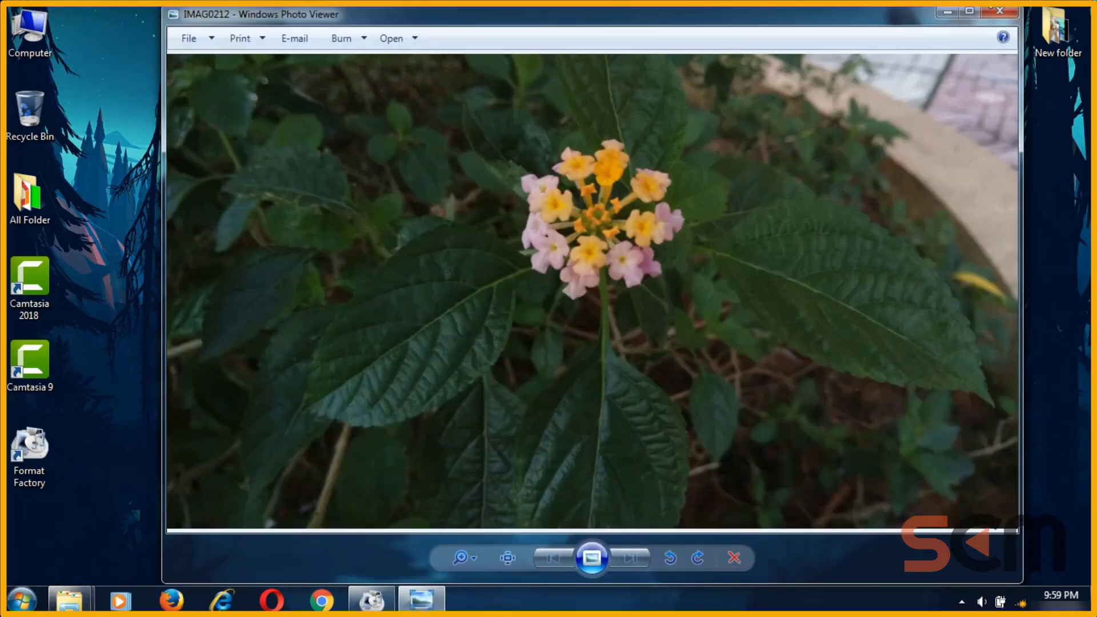
pyautogui.click(999, 10)
pyautogui.click(1004, 12)
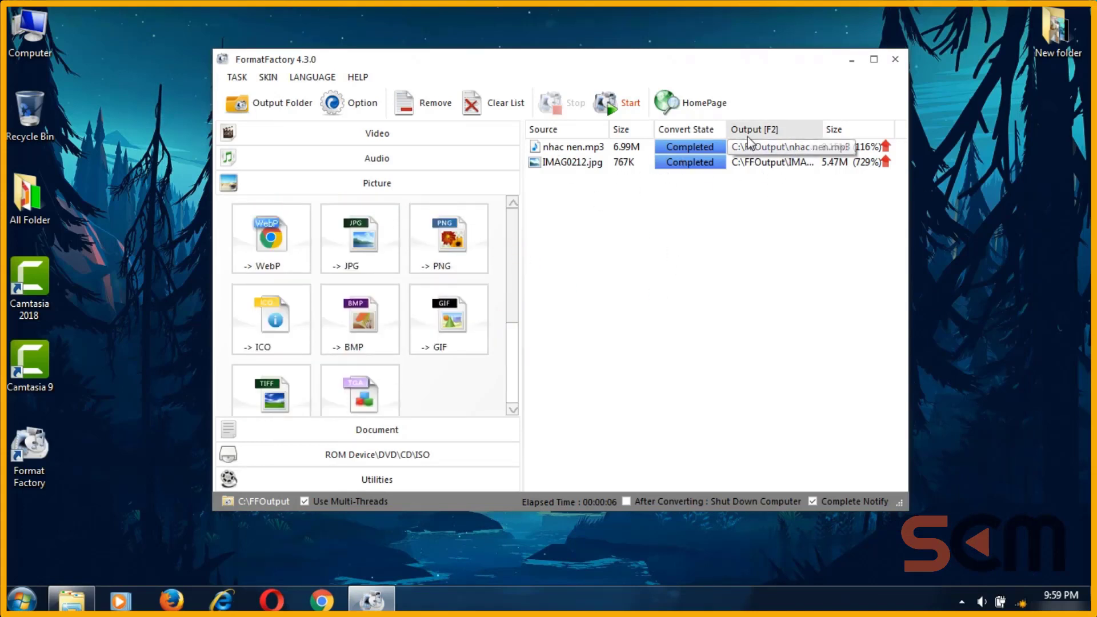
# Clear the task list and look through the Video, Audio, Picture and Document categories.
pyautogui.click(471, 111)
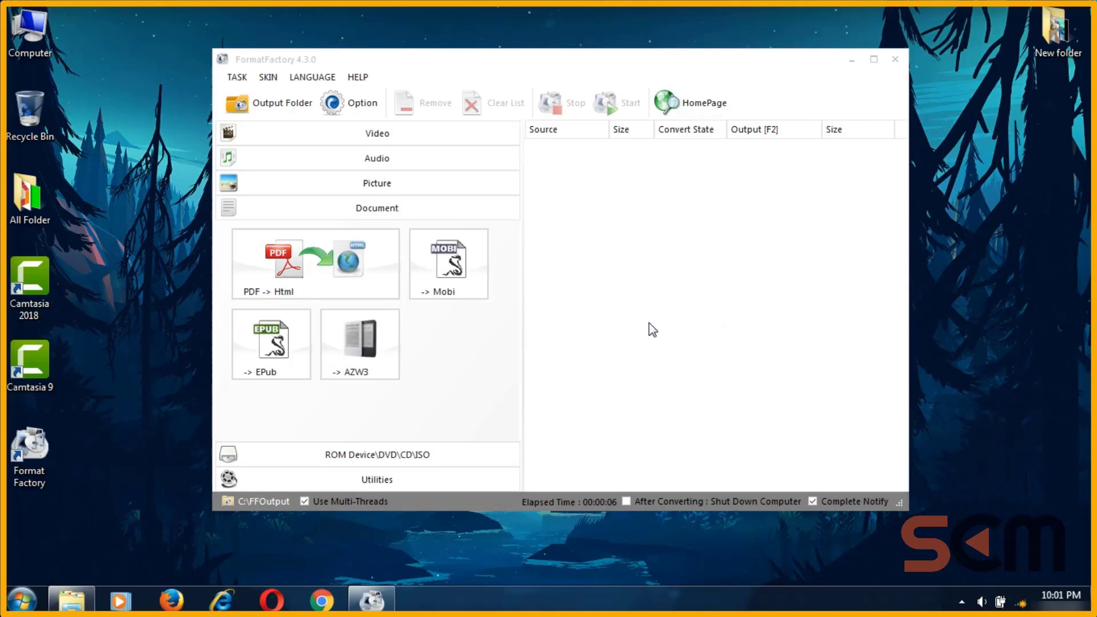
pyautogui.click(407, 140)
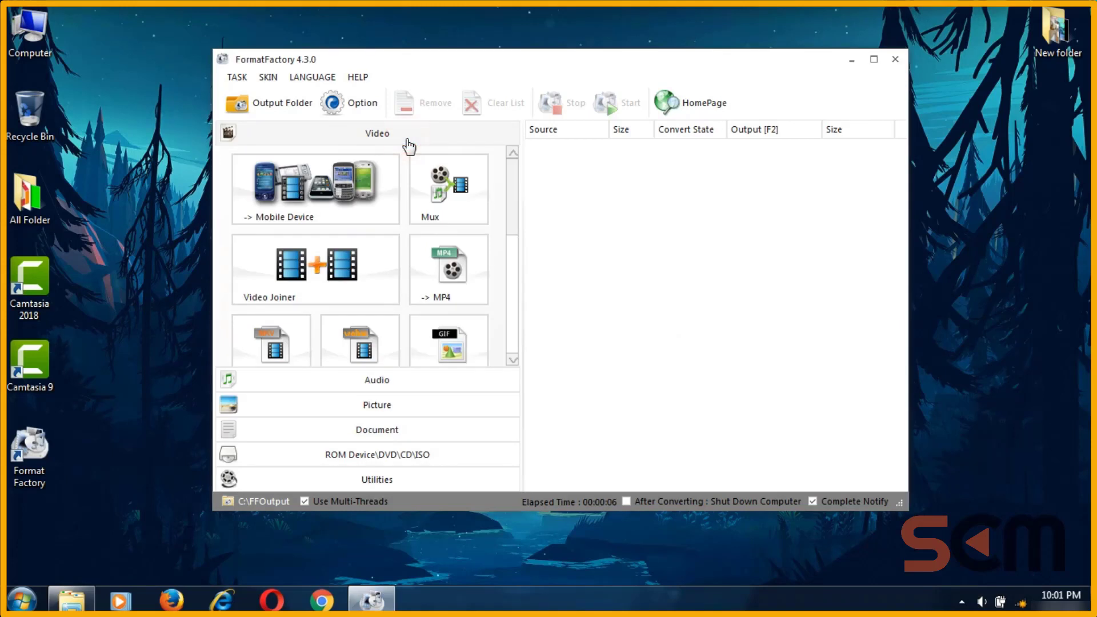
pyautogui.click(404, 140)
pyautogui.click(387, 380)
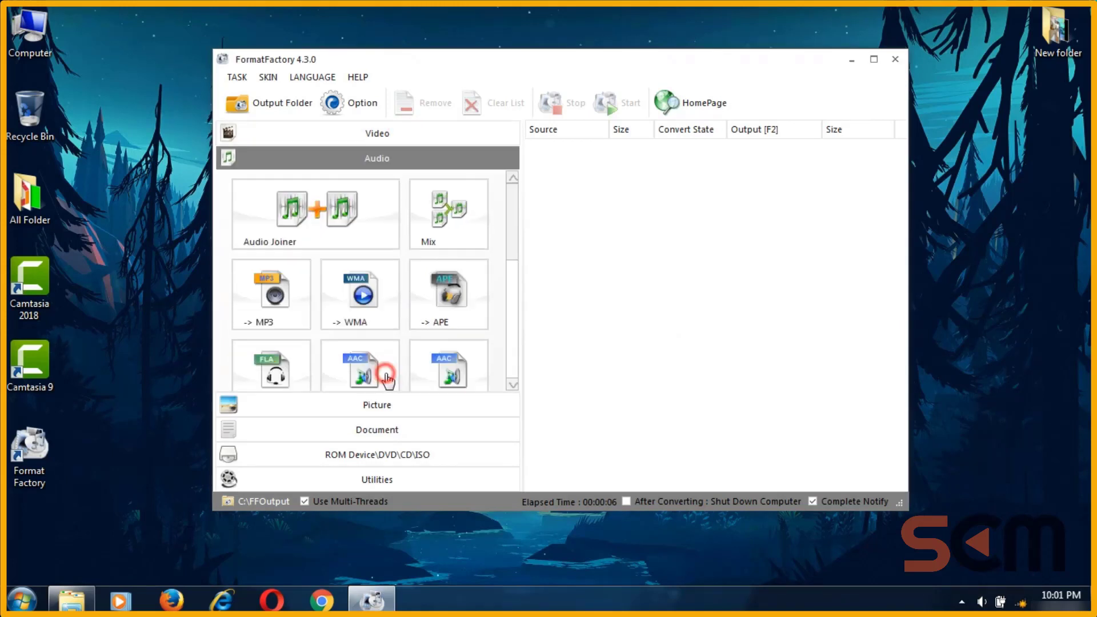
pyautogui.click(387, 406)
pyautogui.scroll(-3, 439, 342)
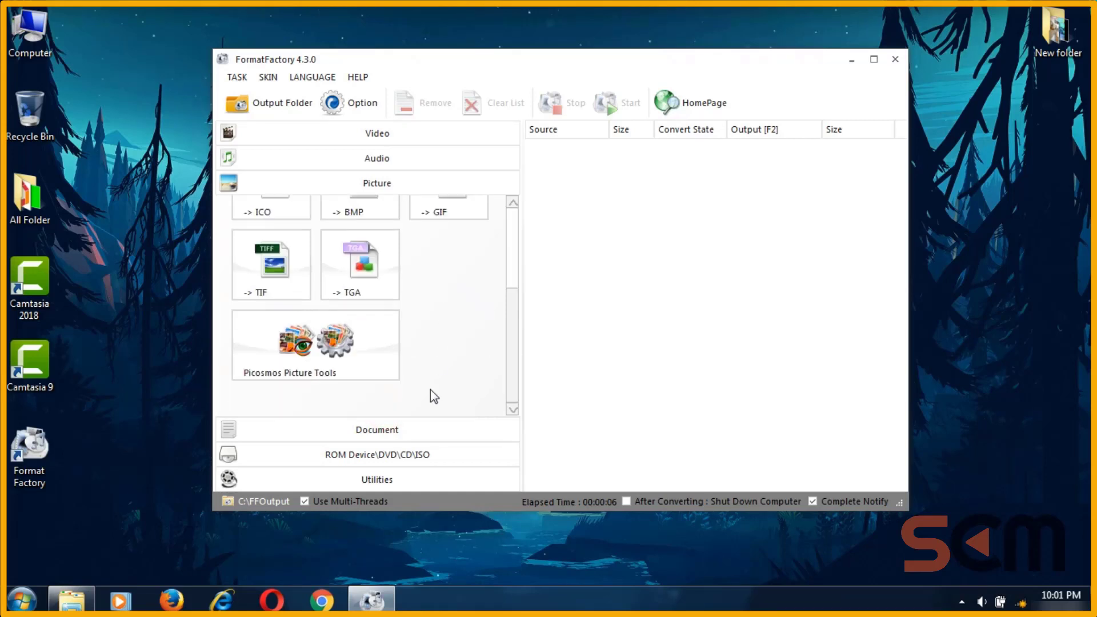
pyautogui.click(387, 432)
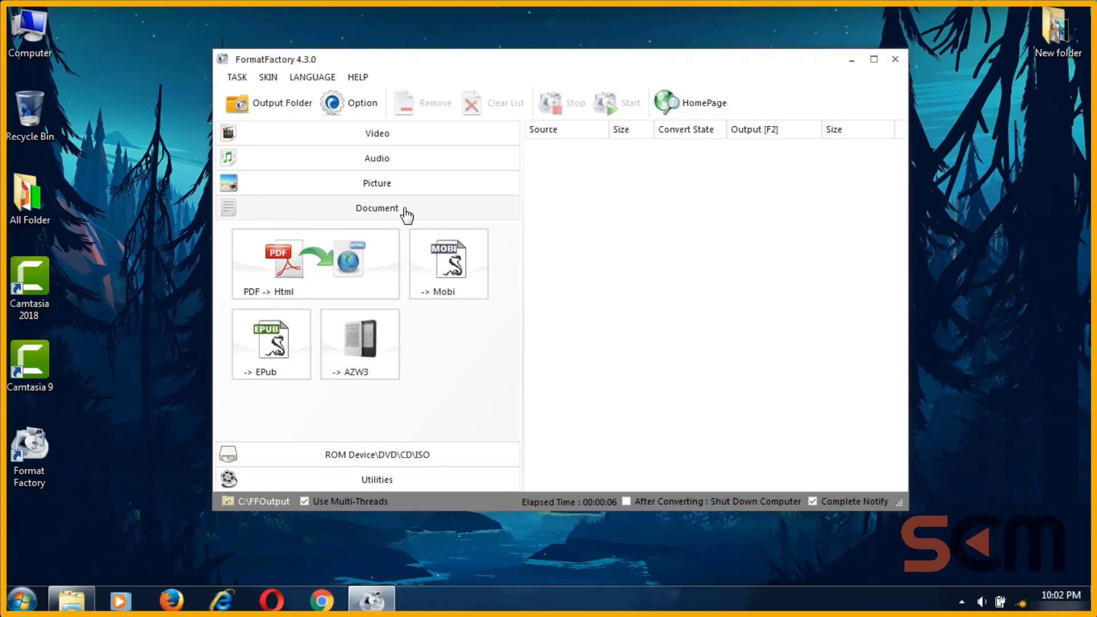
pyautogui.click(386, 215)
# Examine the disc conversion options in the ROM Device\DVD\CD\ISO category, from Bluray Disc to MKV to ISO <--> CSO.
pyautogui.click(423, 453)
pyautogui.moveTo(513, 286)
pyautogui.mouseDown()
pyautogui.moveTo(507, 302)
pyautogui.moveTo(505, 283)
pyautogui.mouseUp()
pyautogui.click(505, 282)
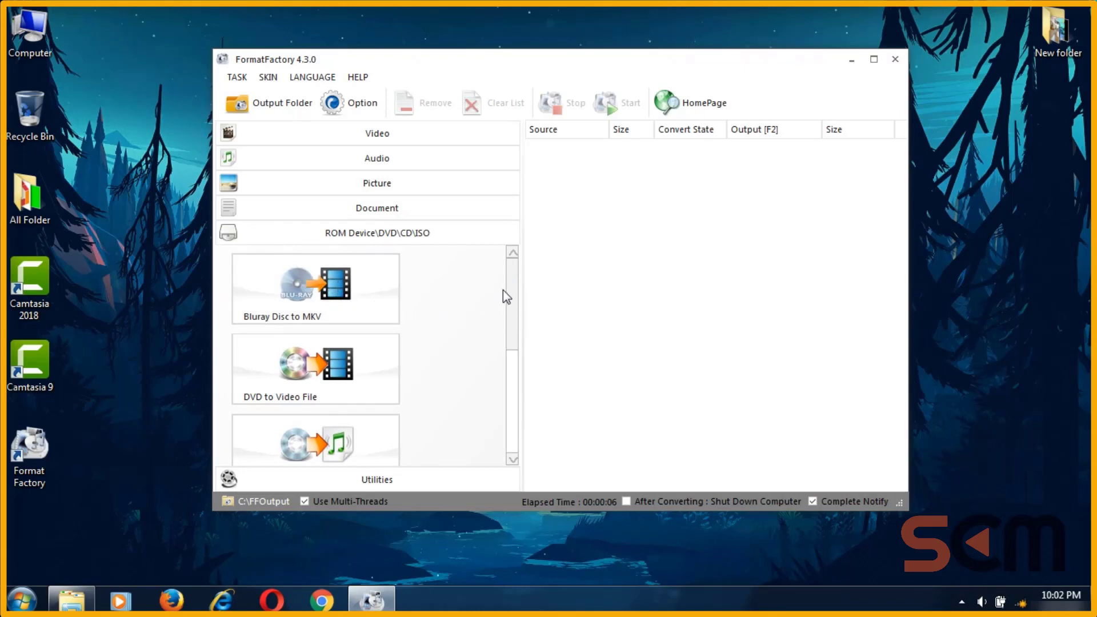
pyautogui.moveTo(505, 284); pyautogui.dragTo(503, 349)
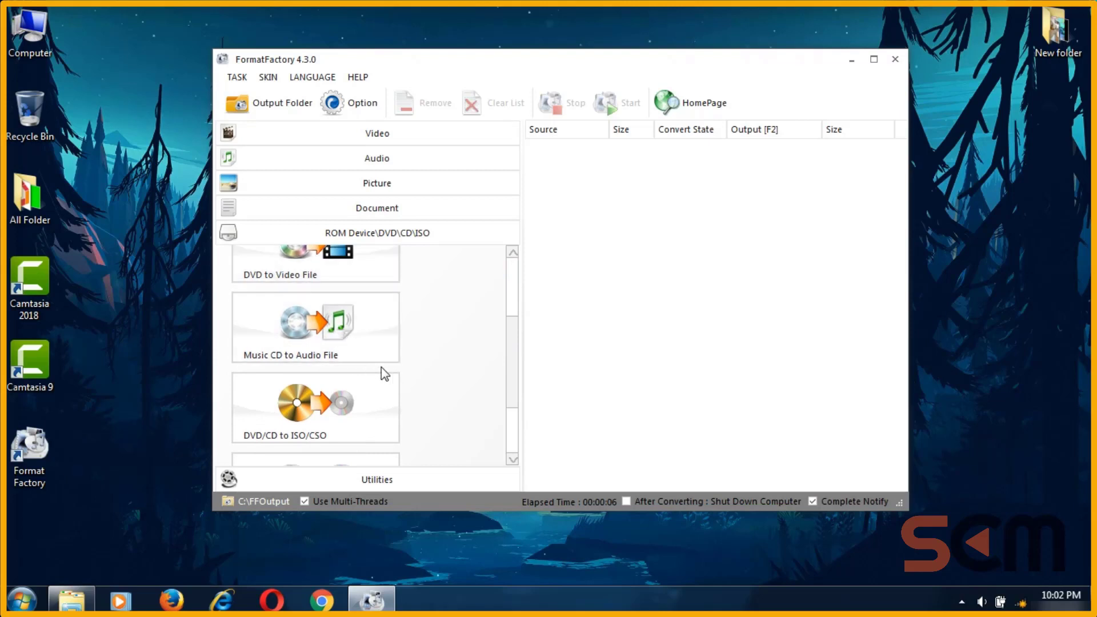
pyautogui.scroll(-1, 363, 401)
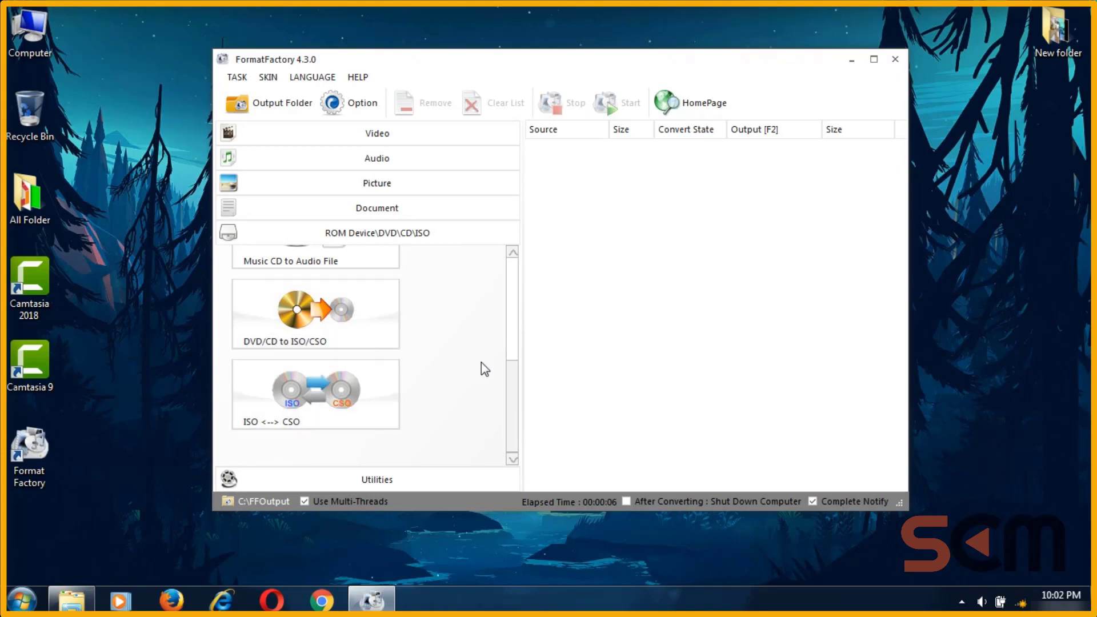
pyautogui.moveTo(510, 443); pyautogui.dragTo(519, 293)
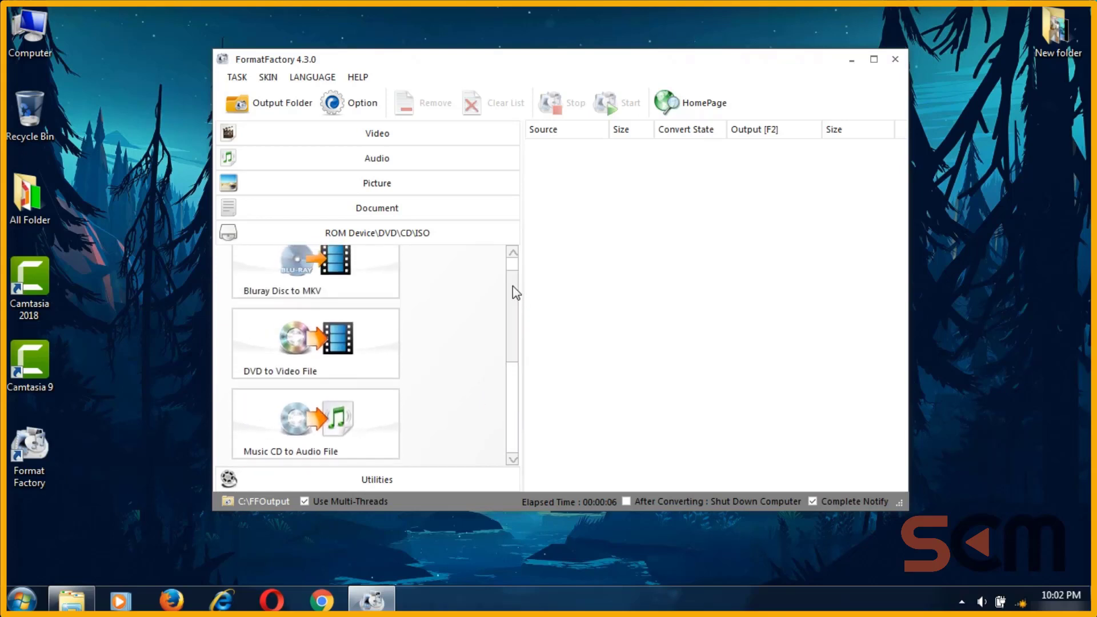
pyautogui.moveTo(512, 286); pyautogui.dragTo(506, 393)
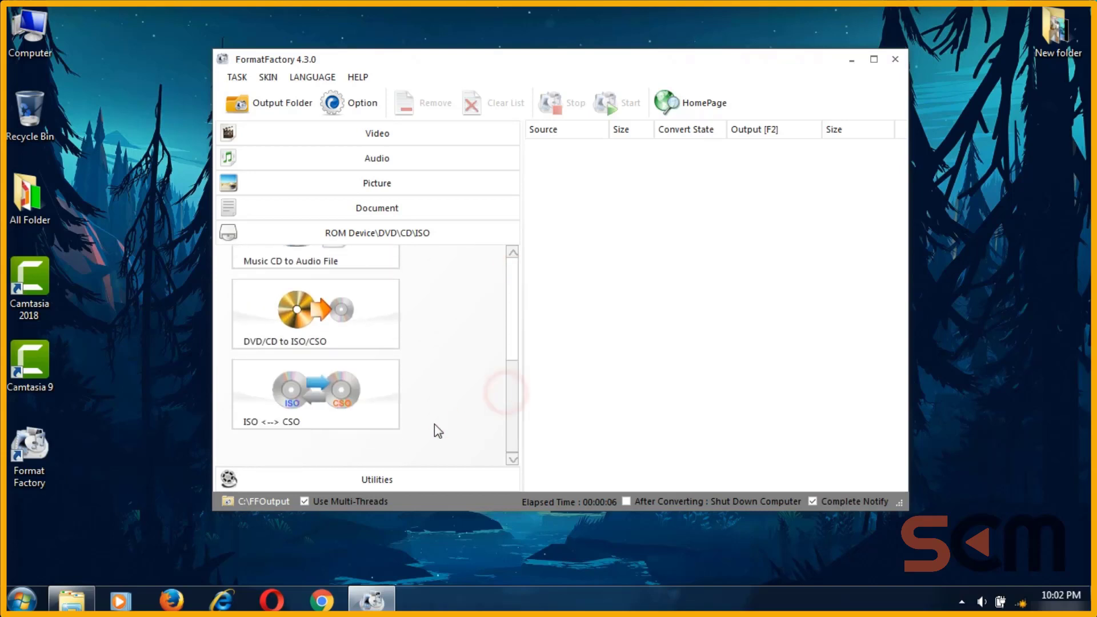
# Open Video Joiner from the Utilities category and add 722740795.mp4 and 722782097.mp4 from New folder as source files.
pyautogui.click(417, 482)
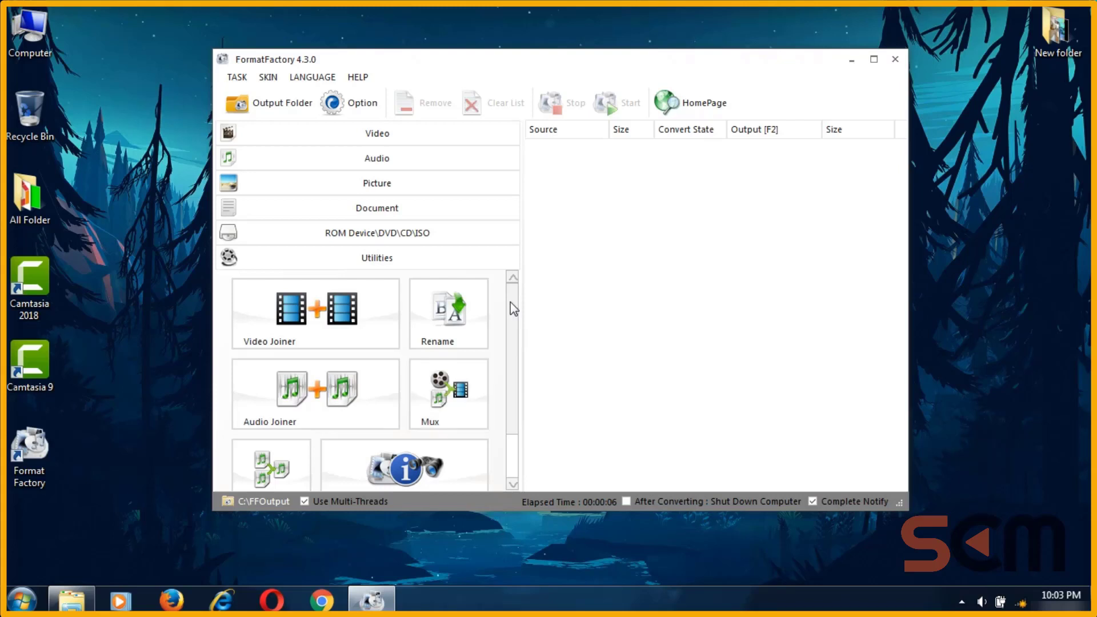
pyautogui.click(312, 324)
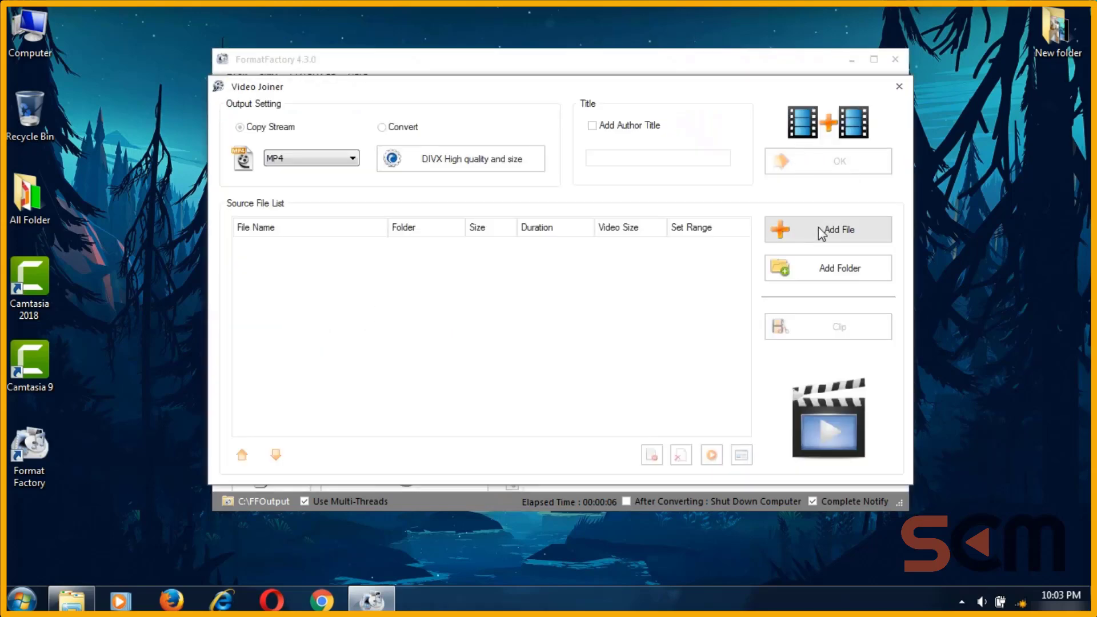
pyautogui.click(822, 235)
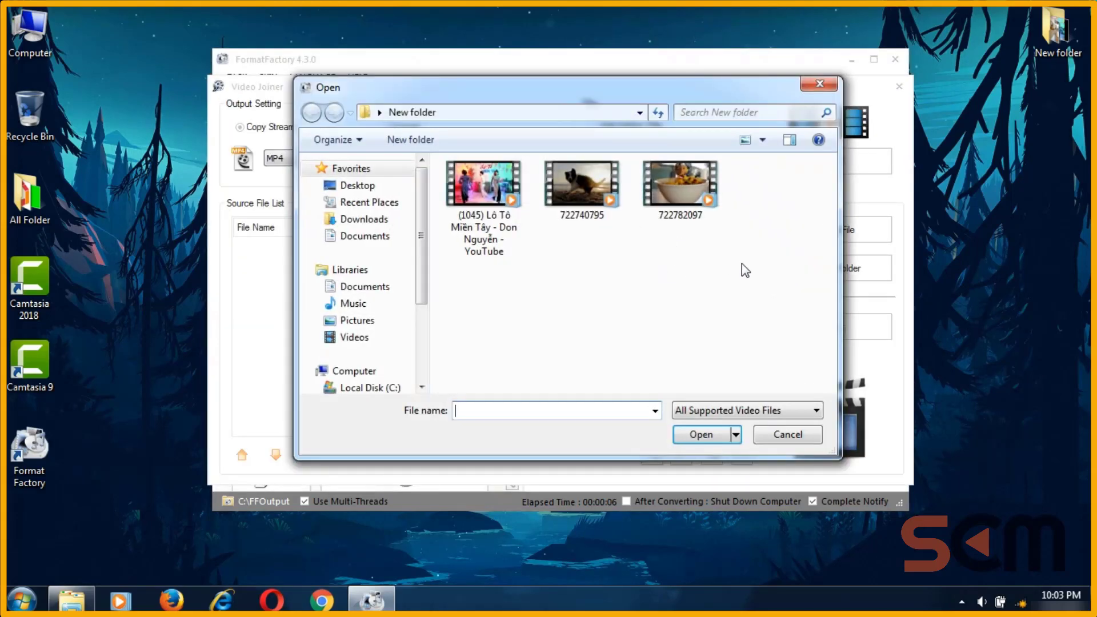
pyautogui.moveTo(741, 263); pyautogui.dragTo(540, 171)
pyautogui.click(696, 441)
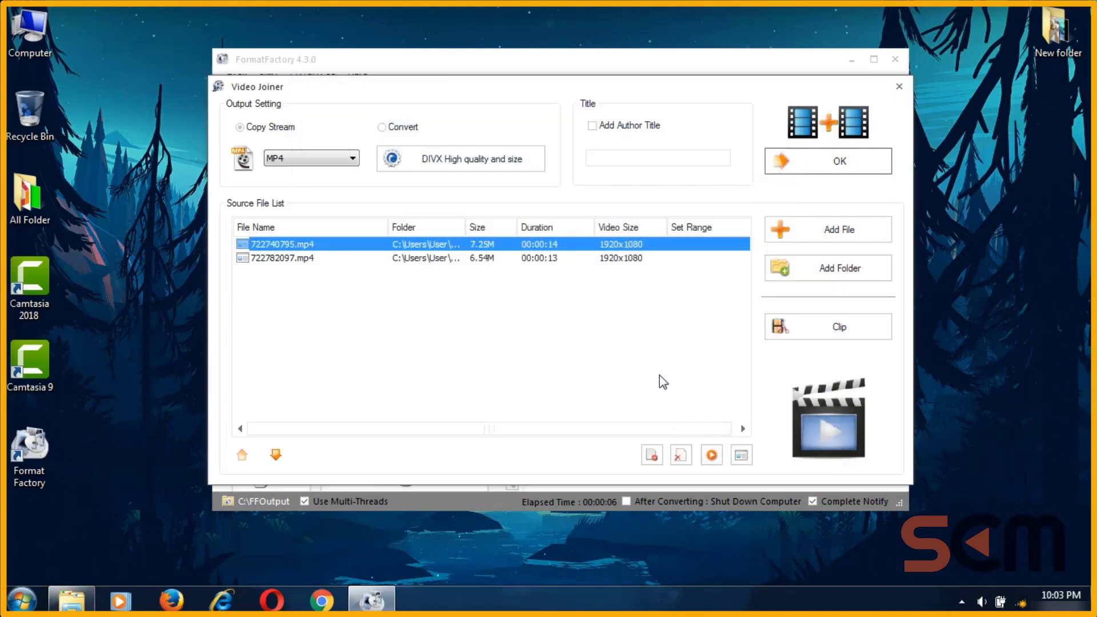
# Preview 722740795.mp4 in the clip editor, try a 1720 x 900 crop at X 100, Y 88, and close the editor without applying it.
pyautogui.click(825, 338)
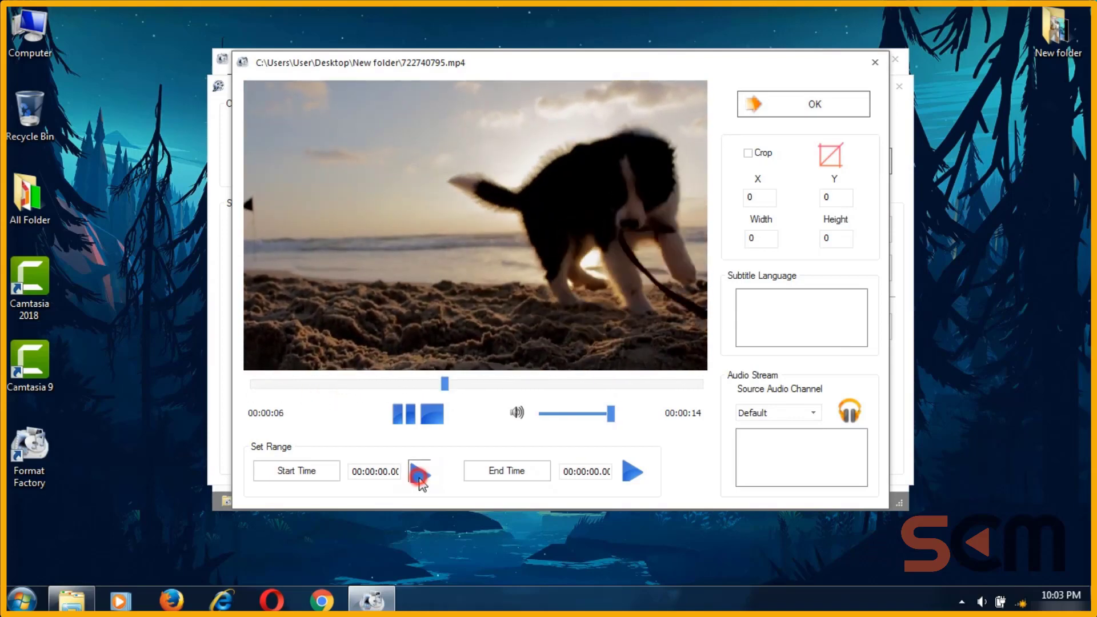
pyautogui.click(419, 472)
pyautogui.click(403, 417)
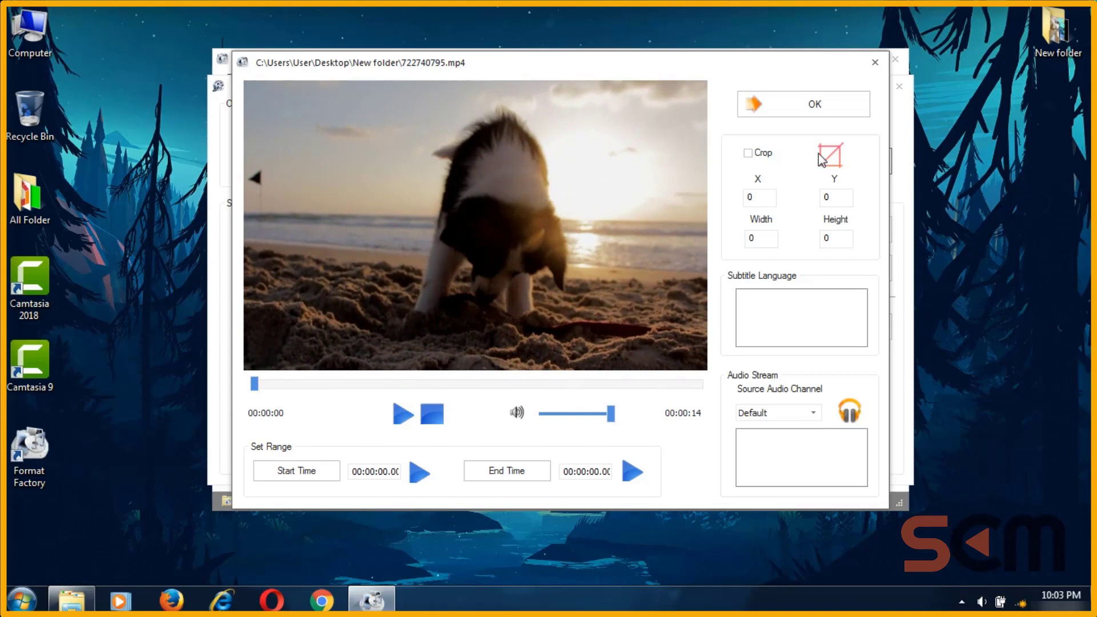
pyautogui.click(749, 153)
pyautogui.click(679, 105)
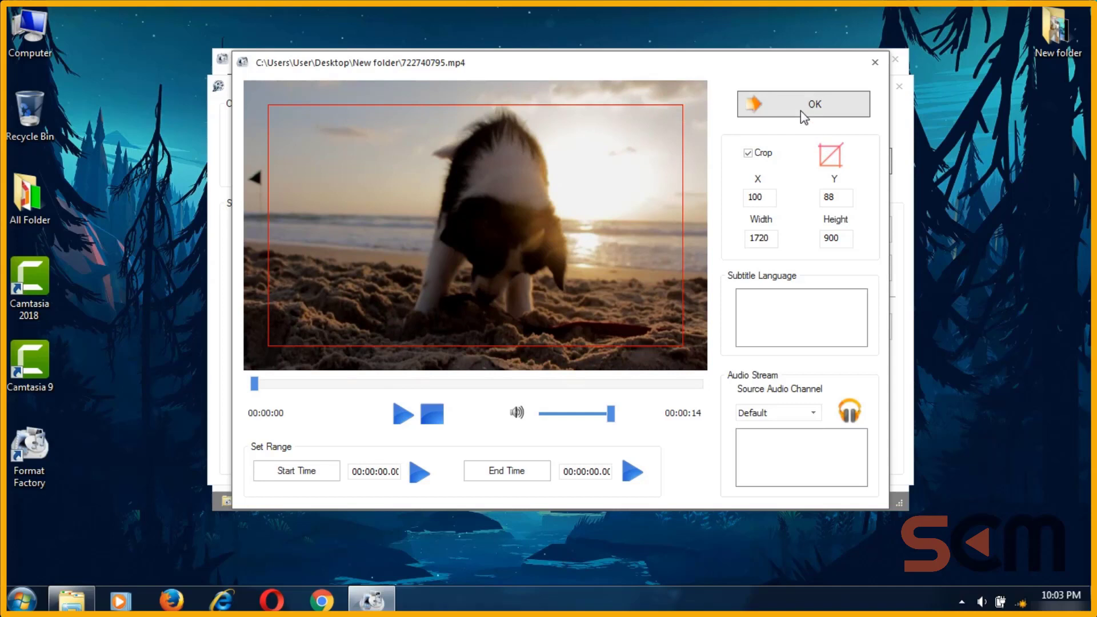
pyautogui.click(875, 63)
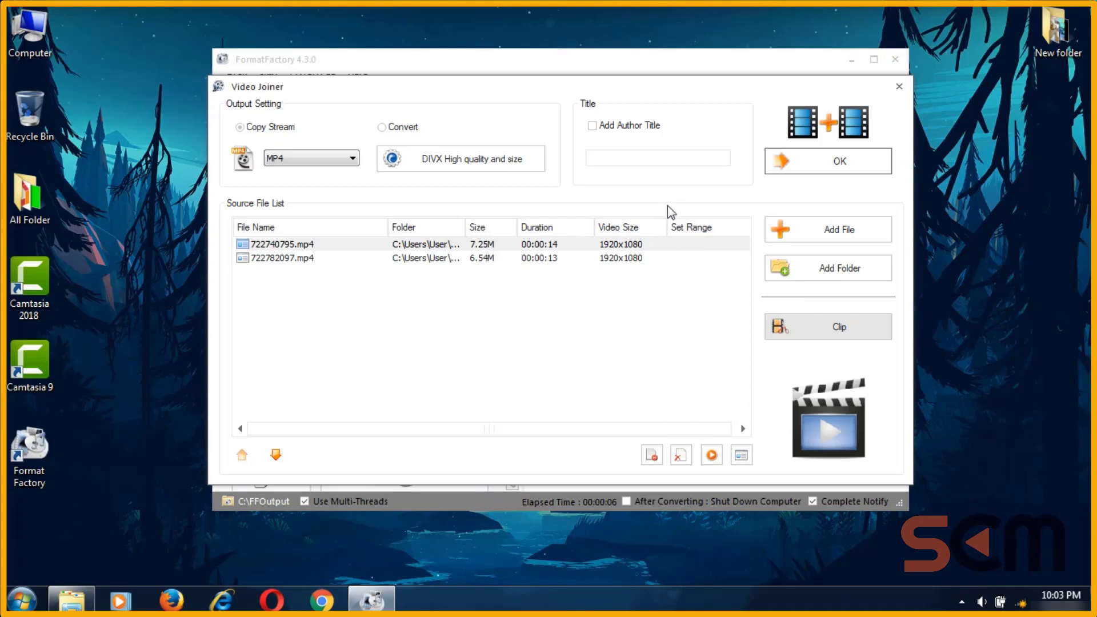
# Queue the two-file video join as MP4 with Copy Stream and start the task.
pyautogui.click(800, 170)
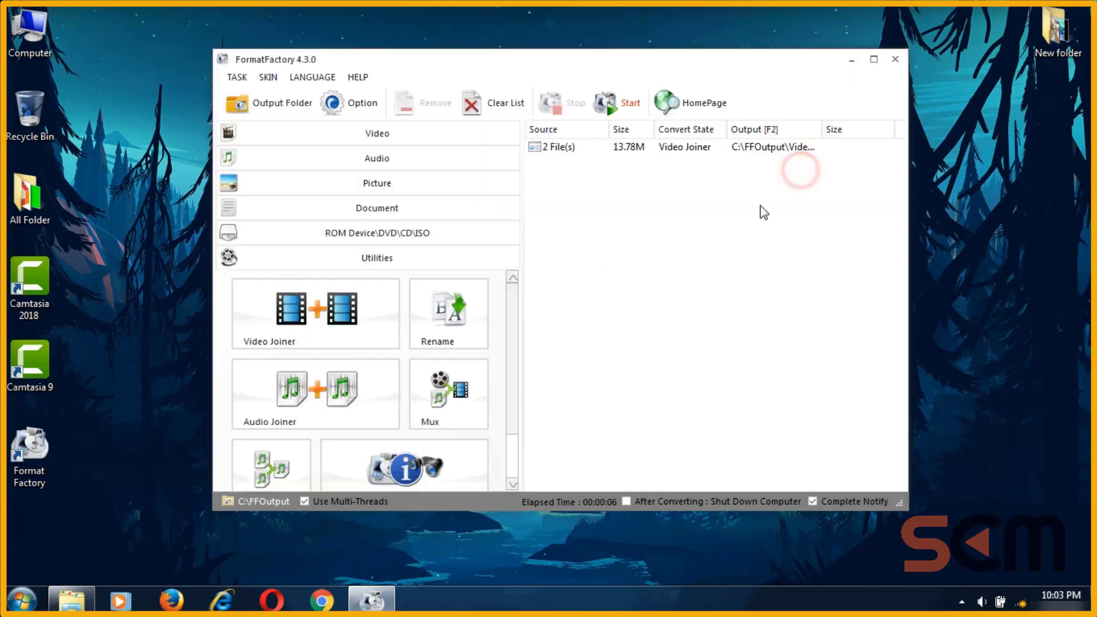
pyautogui.click(624, 103)
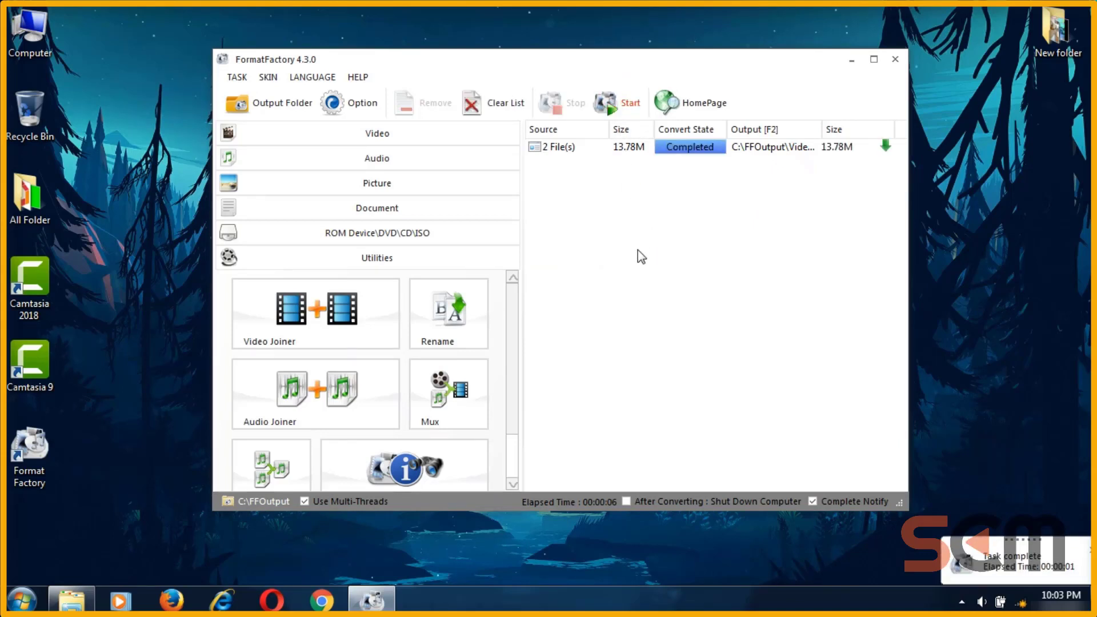
# Open the FFOutput folder and play the joined video in MPC-HC x64.
pyautogui.click(271, 106)
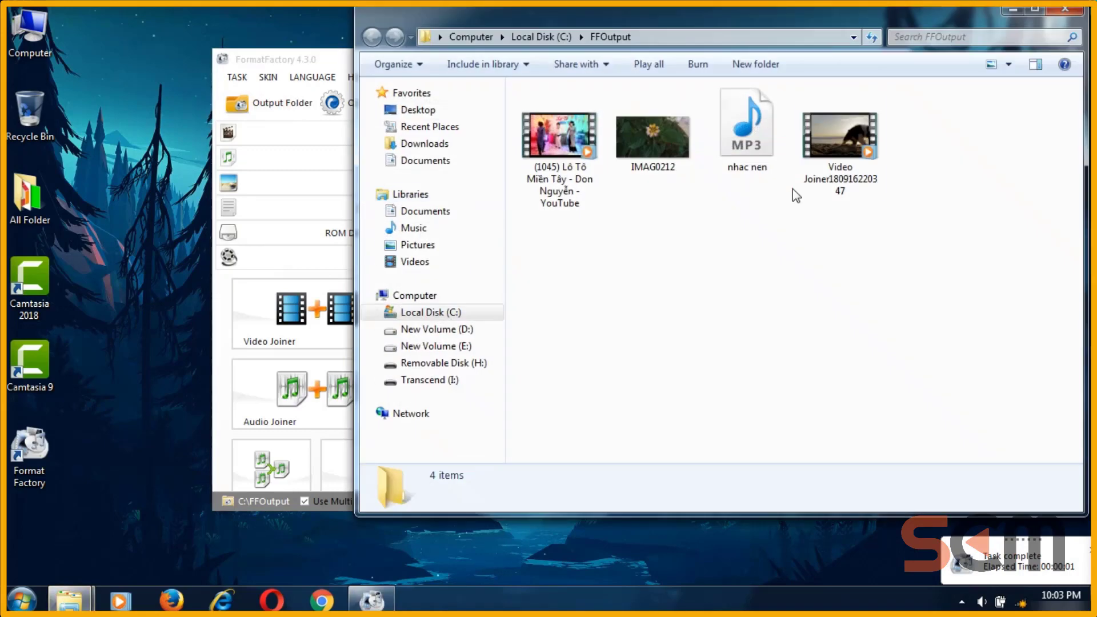
pyautogui.click(831, 148)
pyautogui.rightClick(832, 150)
pyautogui.moveTo(844, 299)
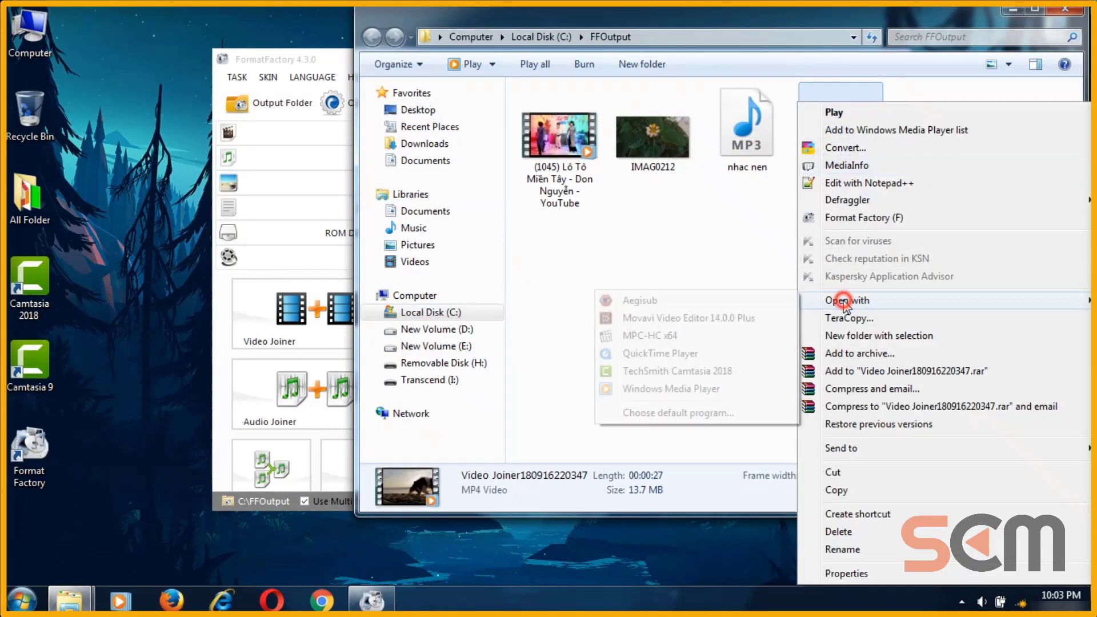
pyautogui.click(631, 338)
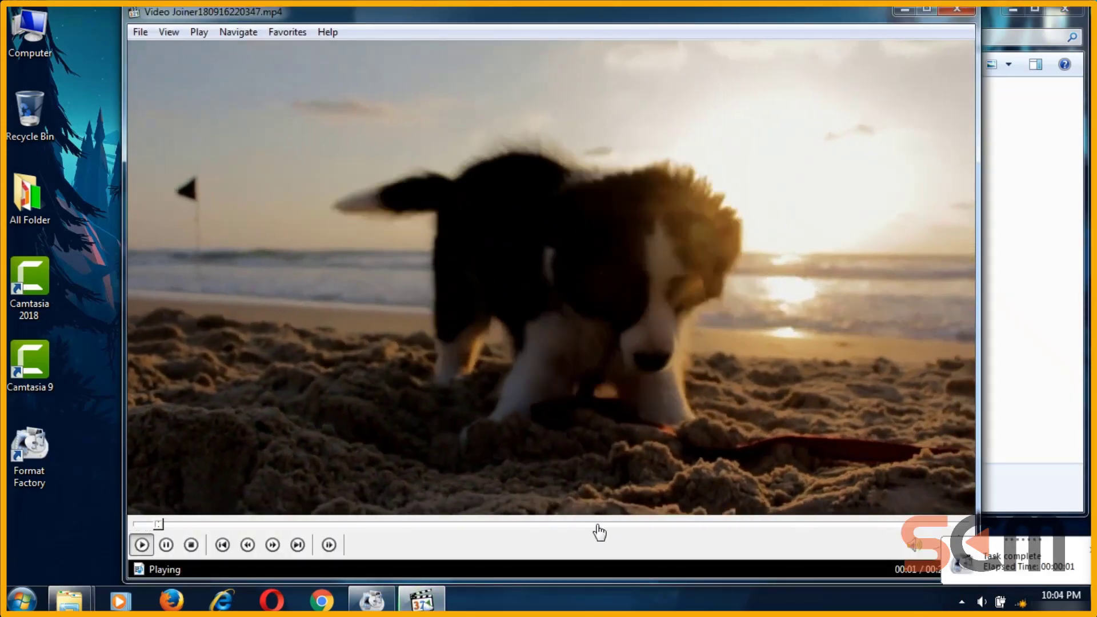
# Skip ahead through the joined video to its second clip, pause playback, and close the player.
pyautogui.click(571, 524)
pyautogui.click(663, 524)
pyautogui.click(680, 524)
pyautogui.click(583, 265)
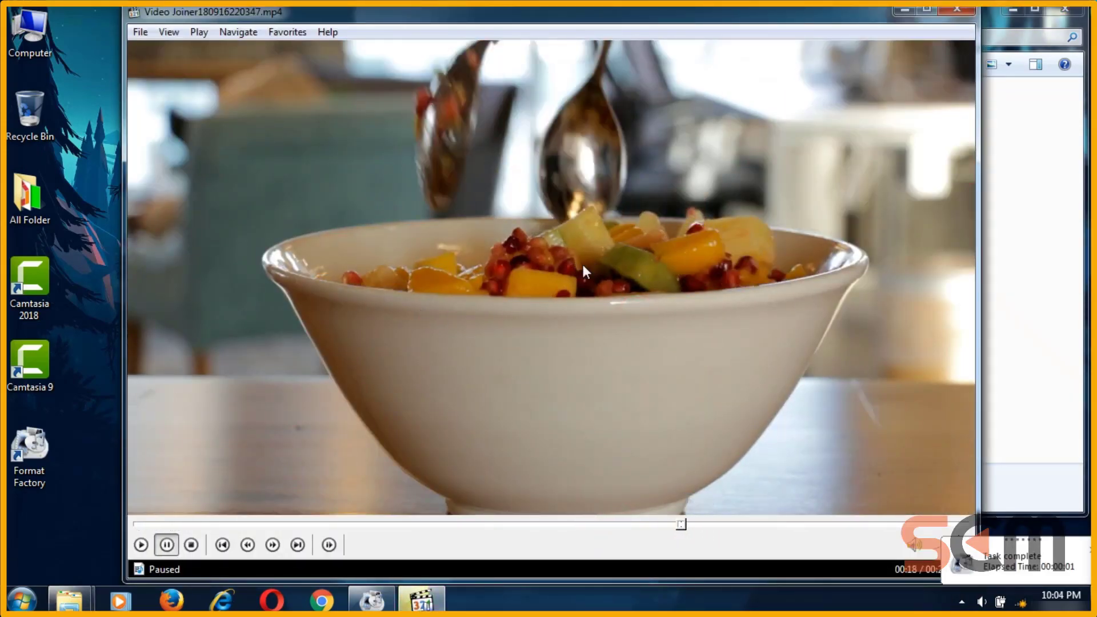
pyautogui.click(961, 11)
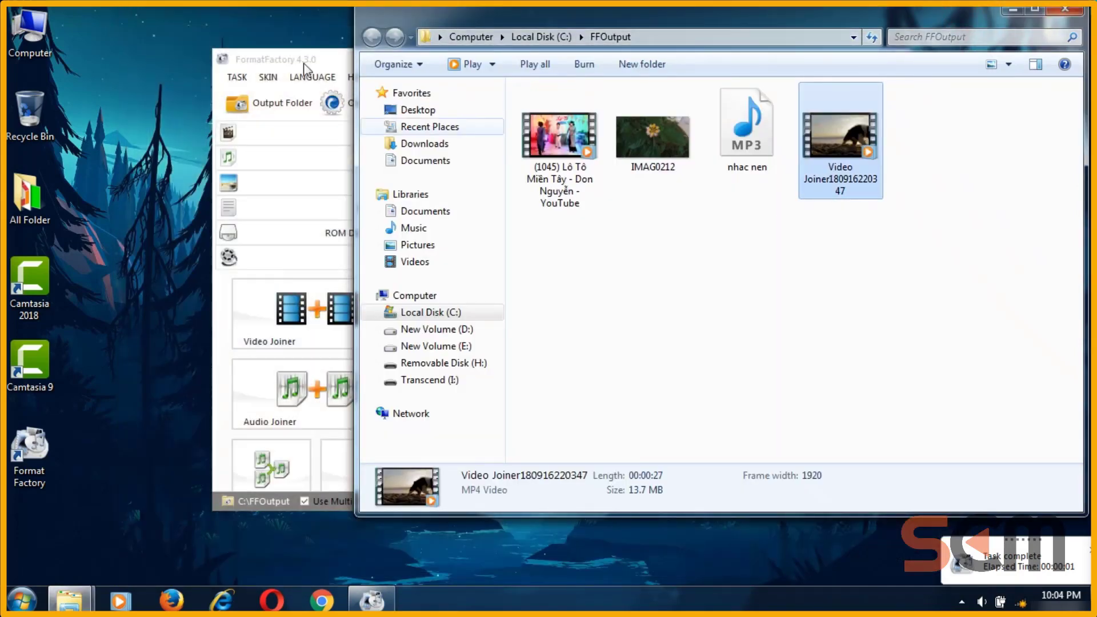
# Look at the Audio Joiner and Mux tools in Format Factory without adding files, and clear the finished task list.
pyautogui.click(317, 54)
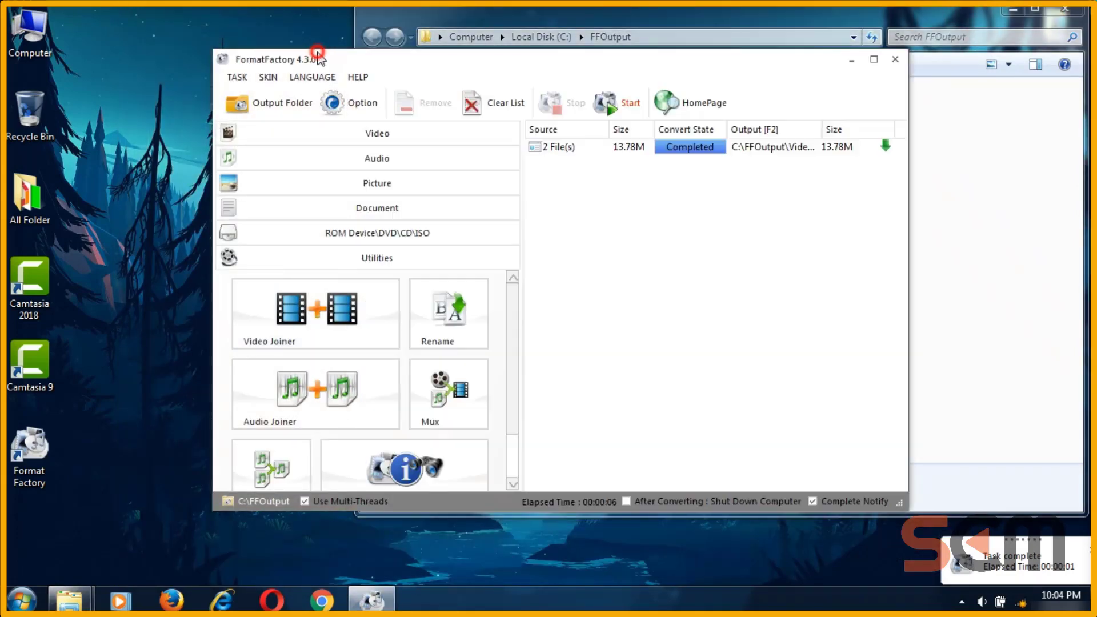
pyautogui.click(307, 410)
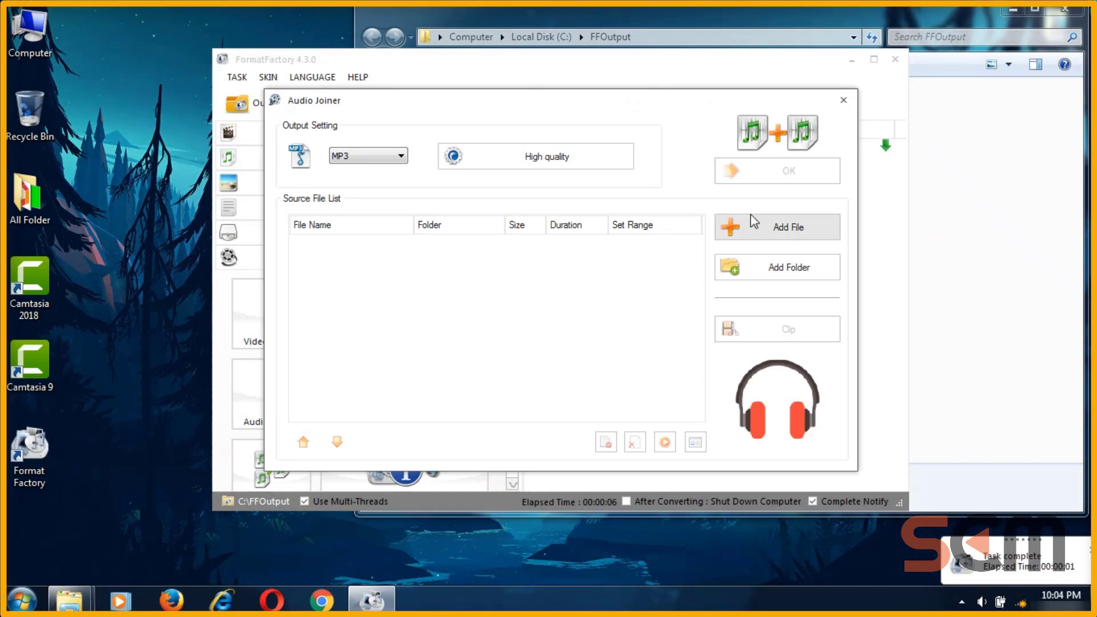
pyautogui.click(844, 104)
pyautogui.click(443, 395)
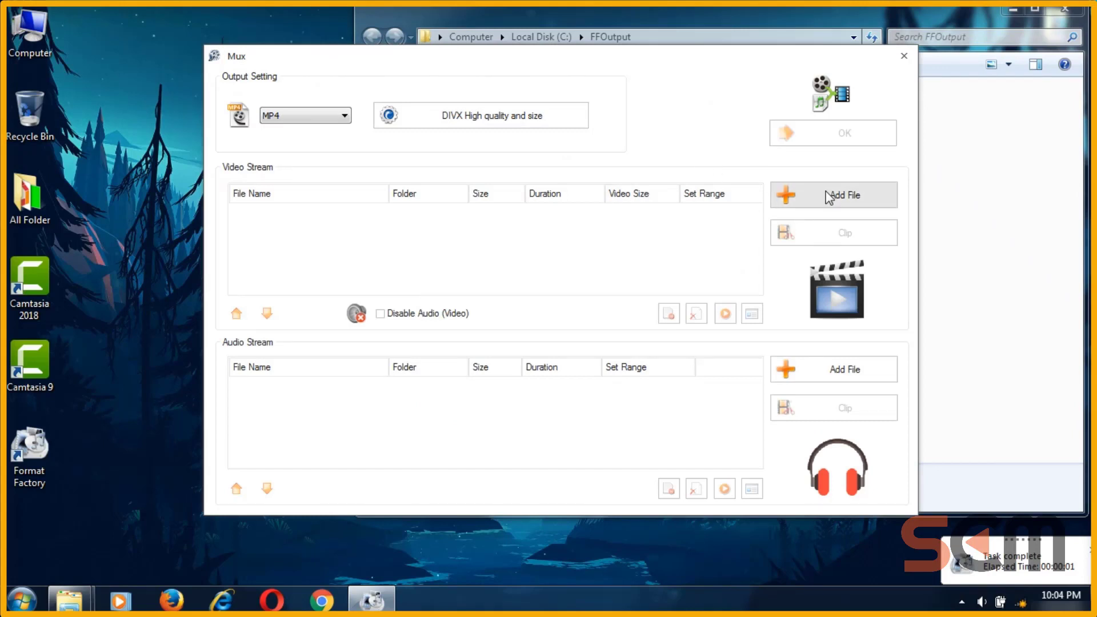
pyautogui.click(903, 57)
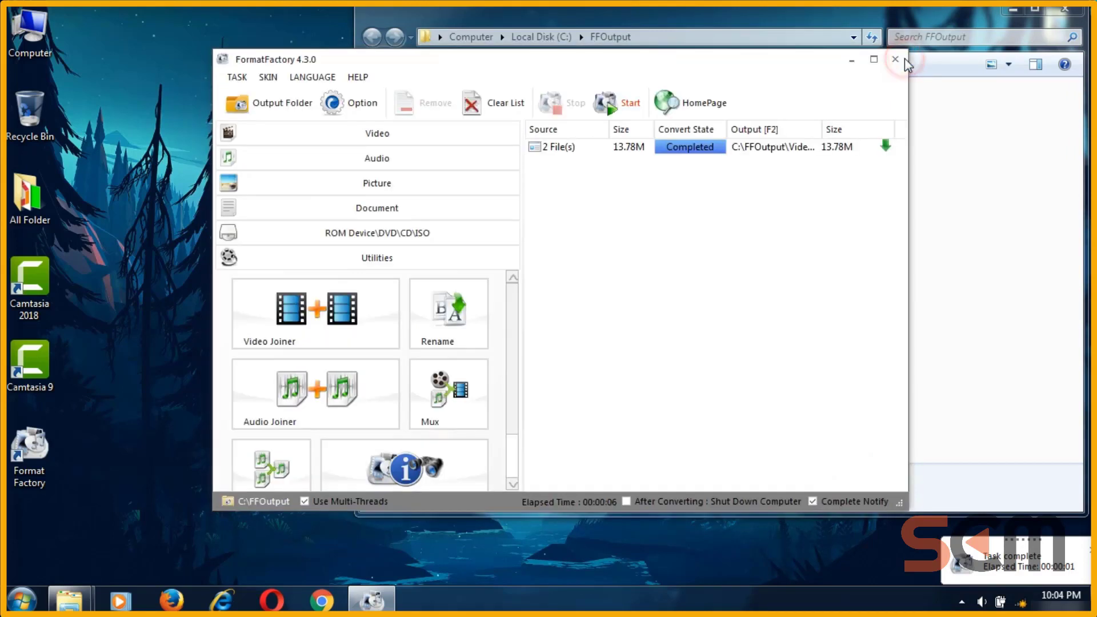
pyautogui.click(495, 103)
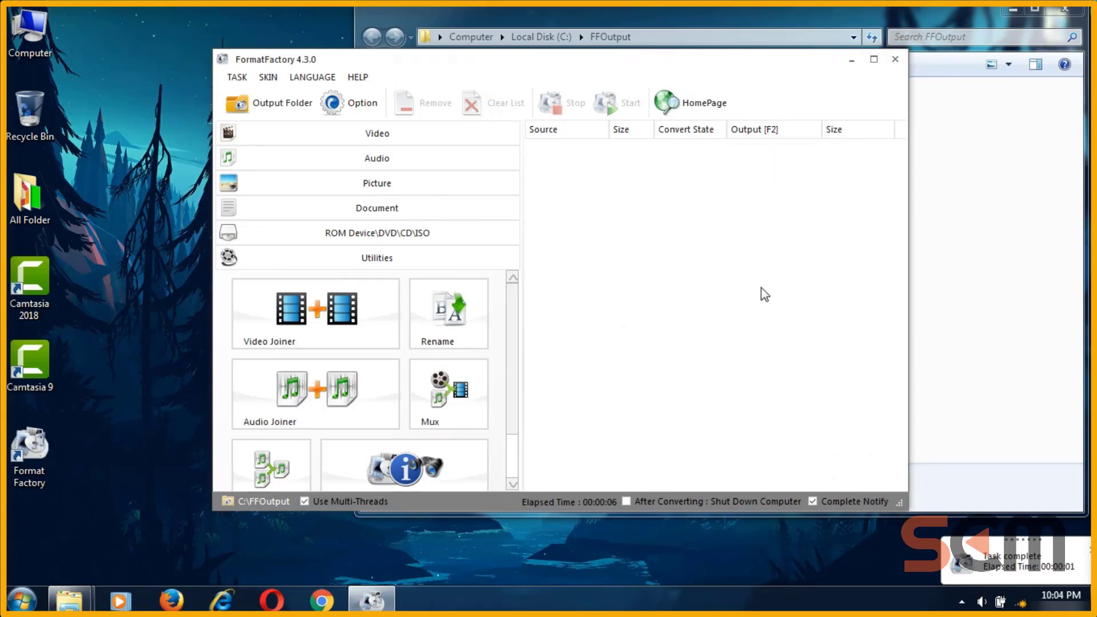
# Open Media File Info from the Utilities category and load IMAG0212.jpg from New folder.
pyautogui.click(511, 409)
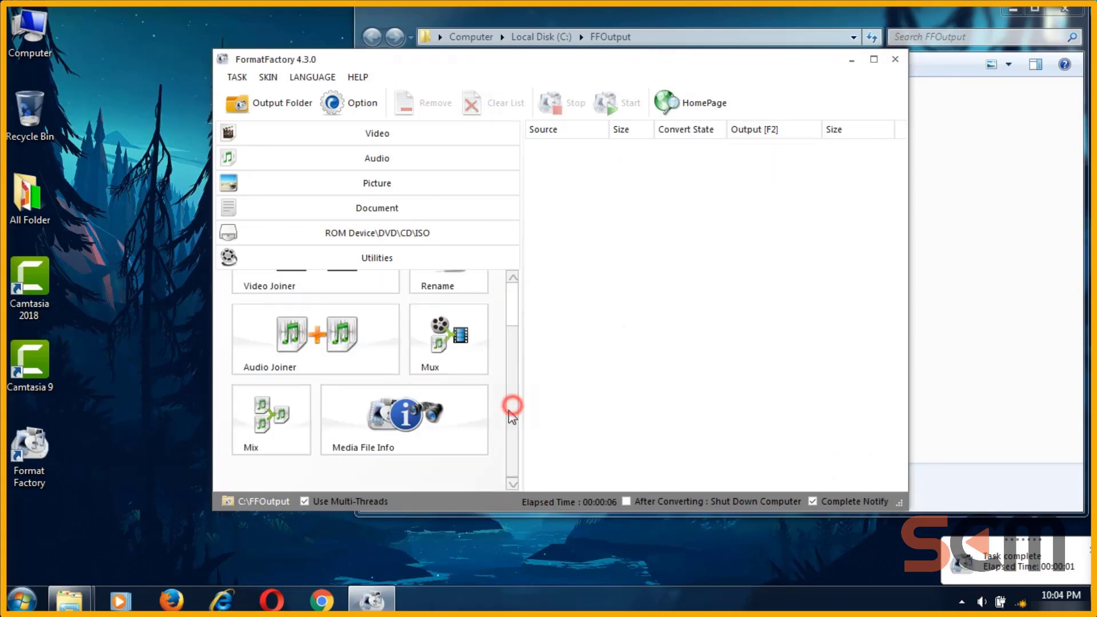
pyautogui.click(474, 425)
pyautogui.click(791, 94)
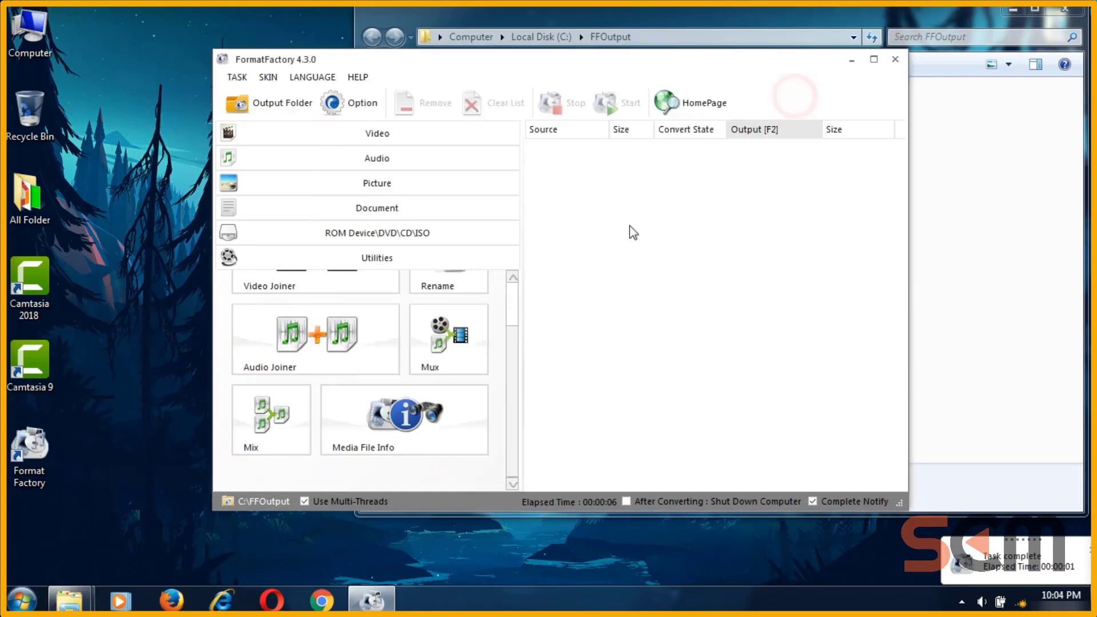
pyautogui.click(420, 418)
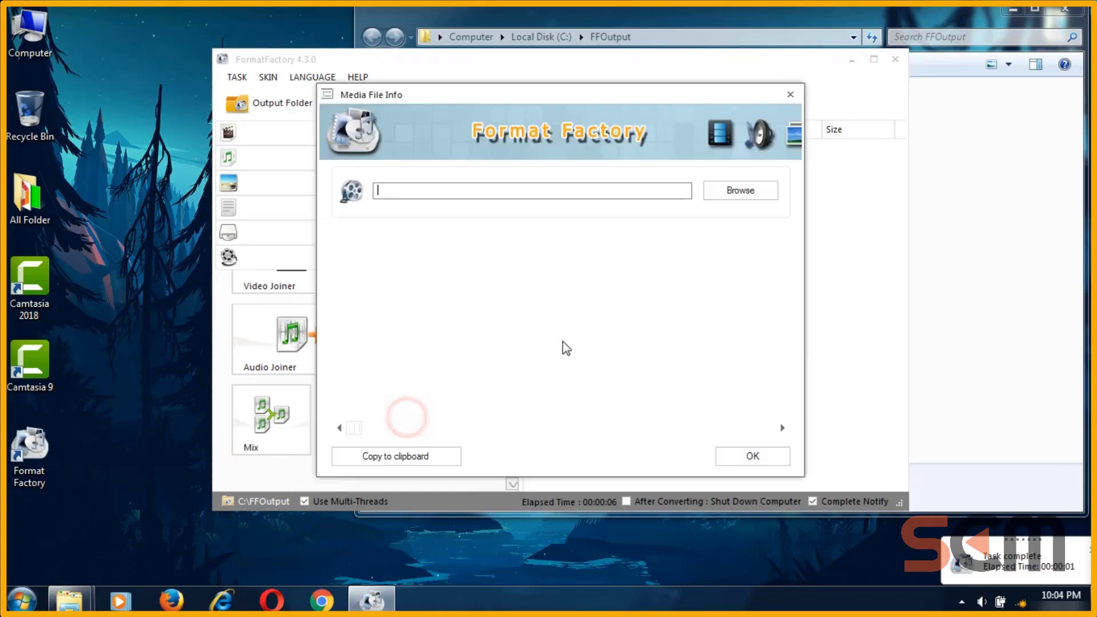
pyautogui.click(728, 193)
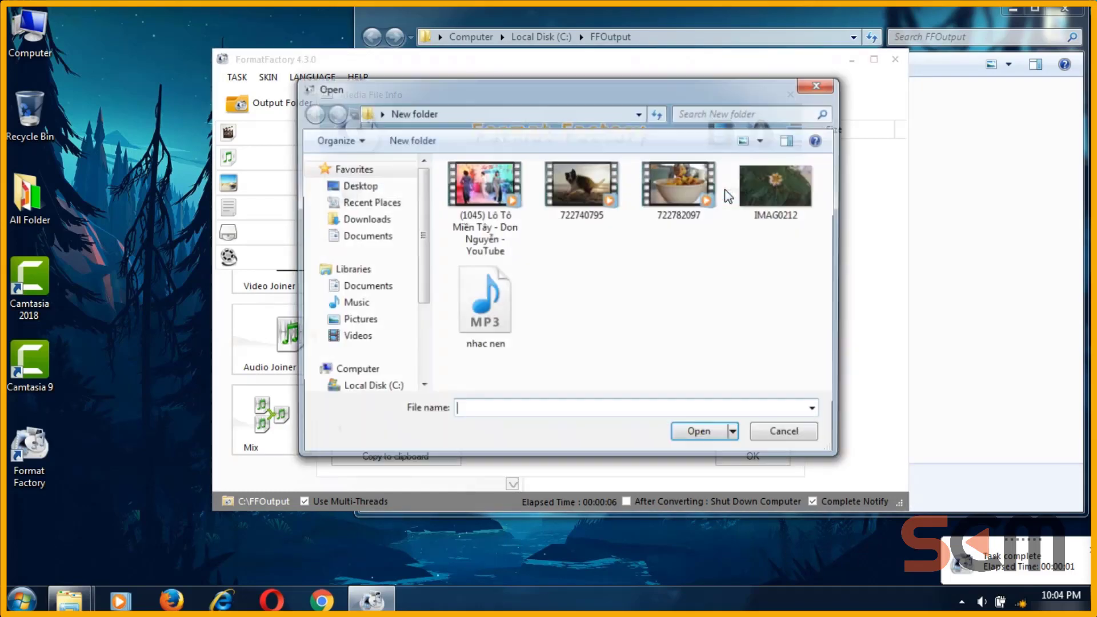
pyautogui.click(766, 218)
pyautogui.click(701, 434)
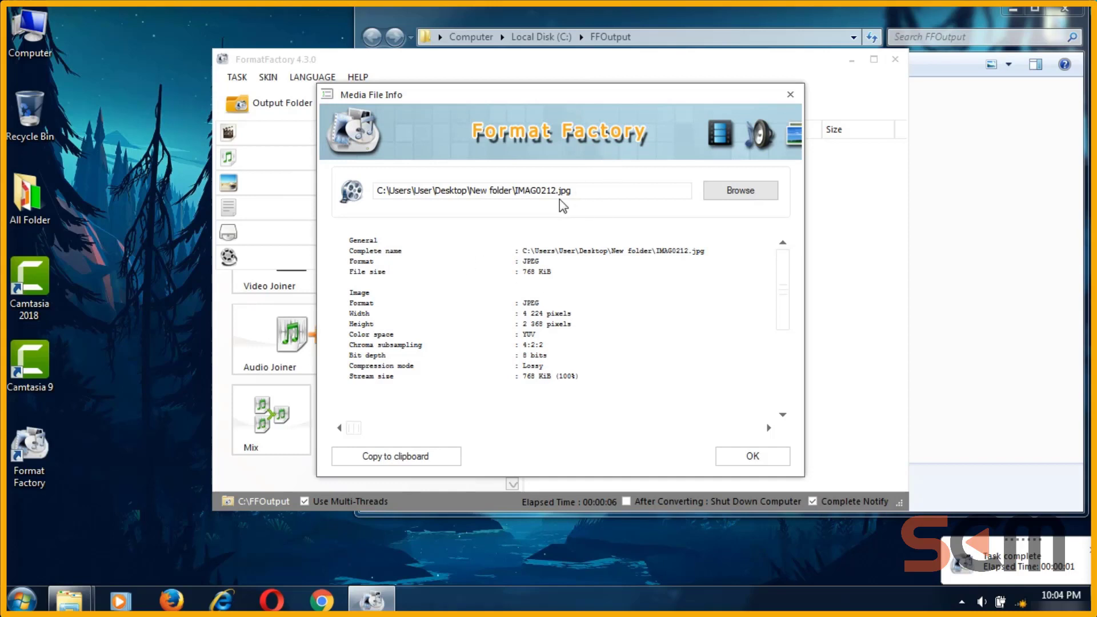
# Examine the format, file size, width and bit depth of IMAG0212.jpg, and close the media information.
pyautogui.doubleClick(529, 261)
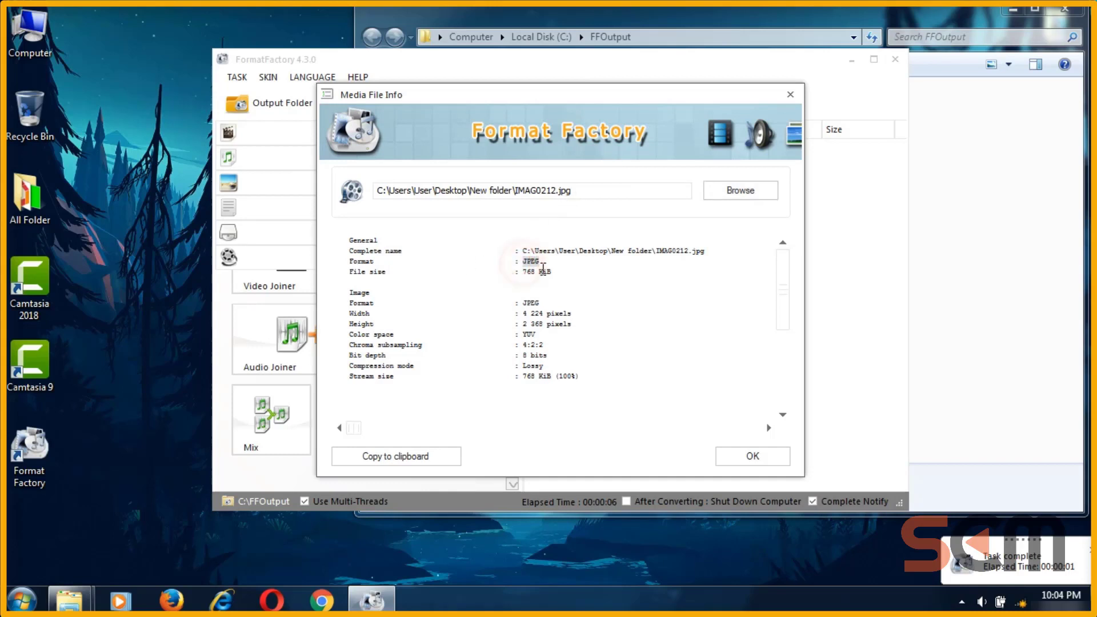
pyautogui.click(521, 275)
pyautogui.moveTo(521, 314); pyautogui.dragTo(571, 314)
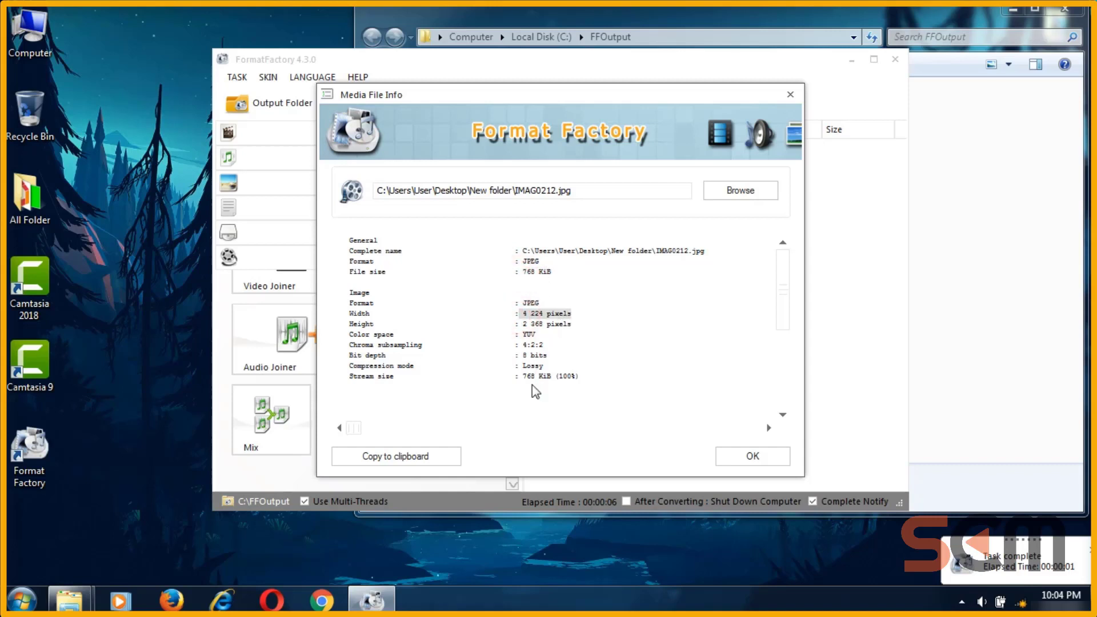
pyautogui.moveTo(349, 355); pyautogui.dragTo(388, 355)
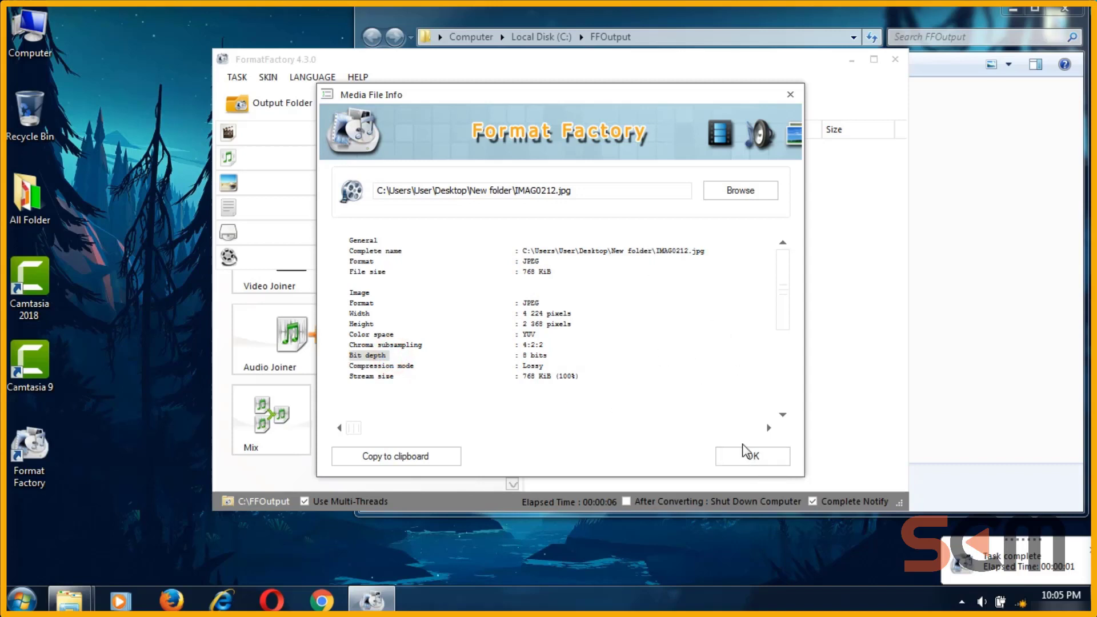
pyautogui.click(751, 457)
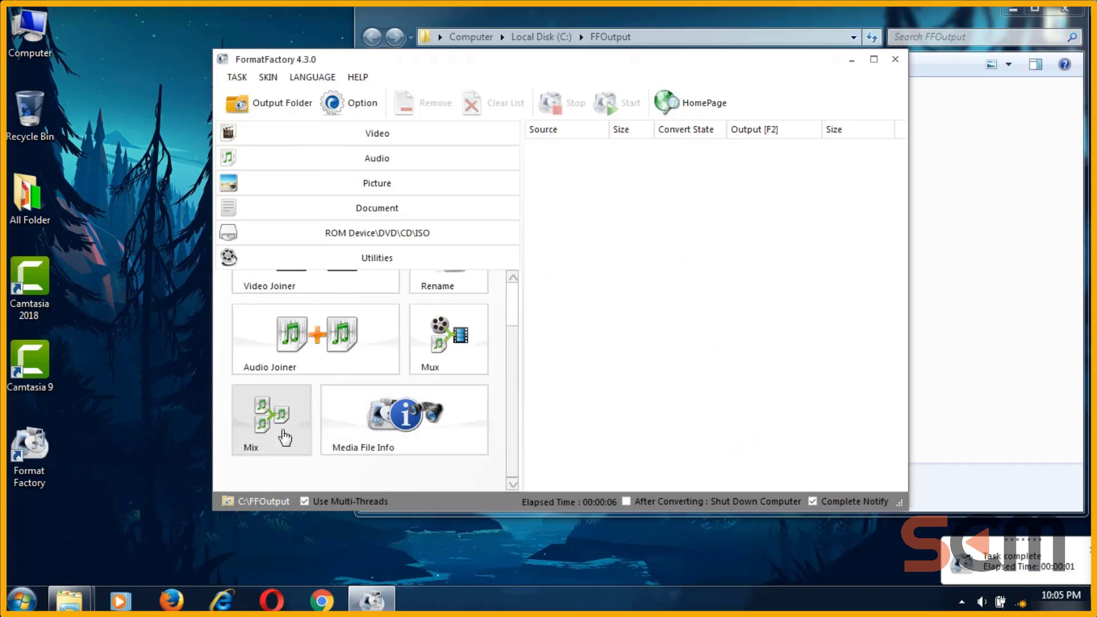
pyautogui.moveTo(510, 354); pyautogui.dragTo(531, 289)
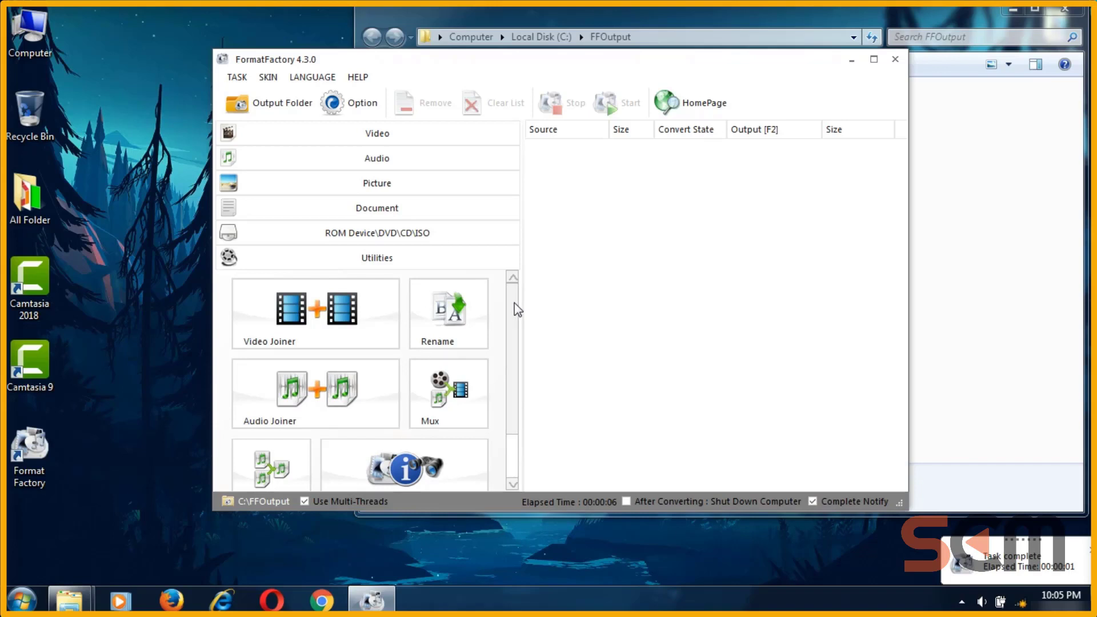
pyautogui.moveTo(514, 303)
pyautogui.mouseDown()
pyautogui.moveTo(510, 350)
pyautogui.moveTo(517, 312)
pyautogui.mouseUp()
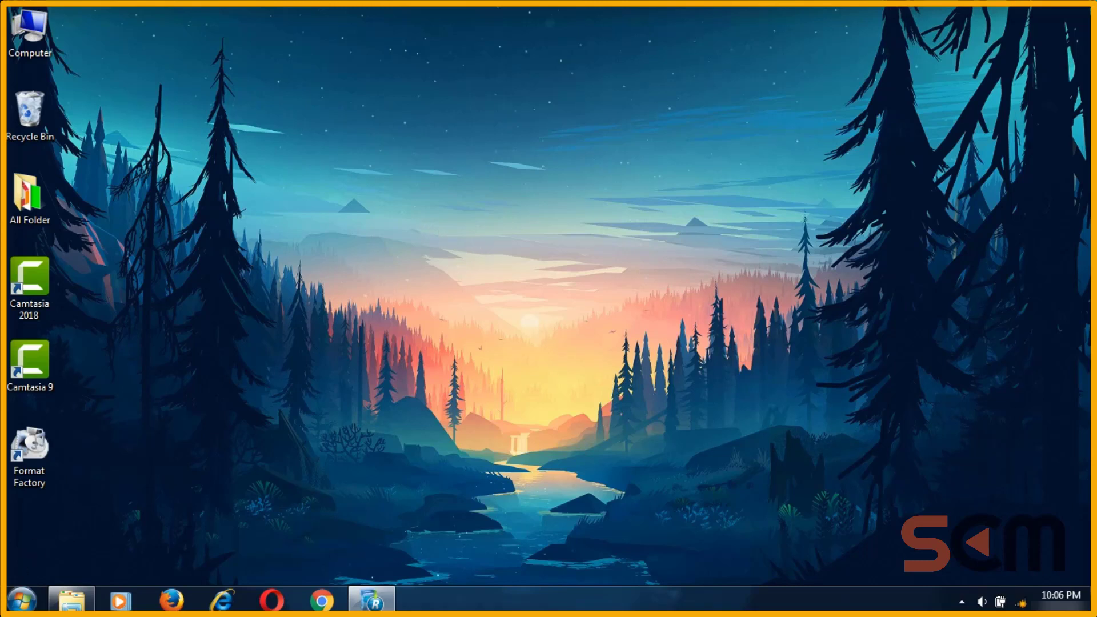
# Open the Windows Control Panel and go to its list of programs to uninstall.
pyautogui.press('super')
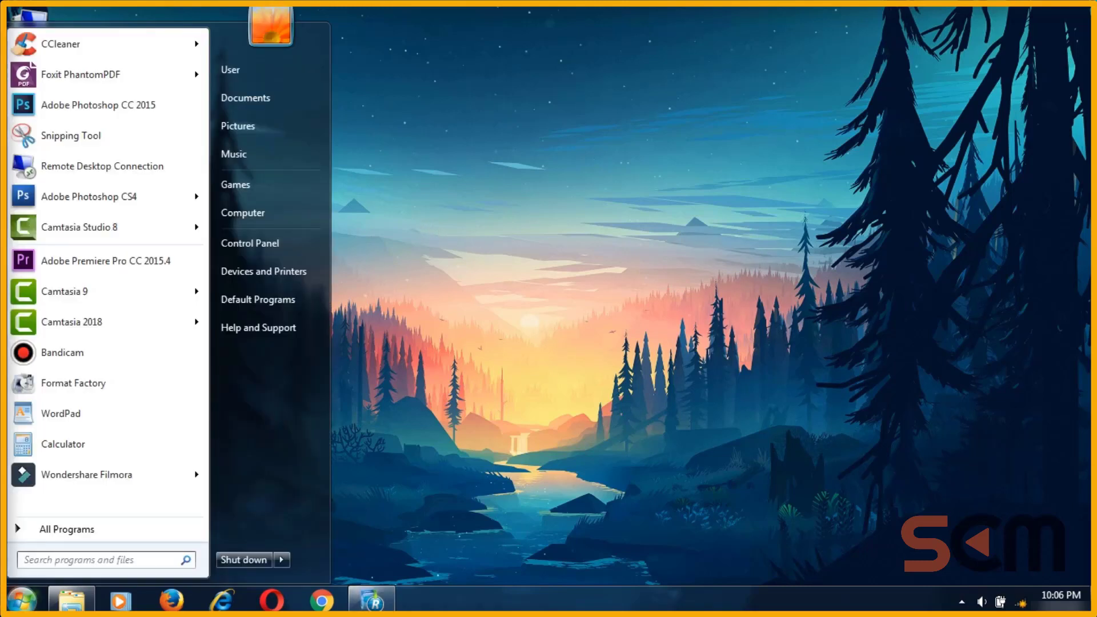
pyautogui.click(246, 253)
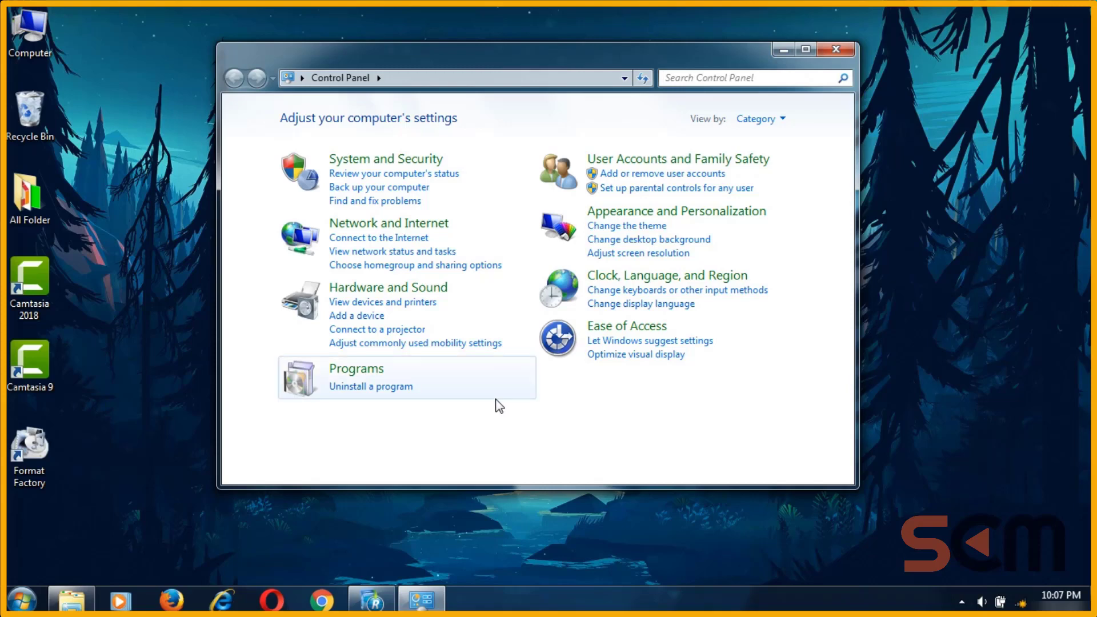
pyautogui.click(378, 390)
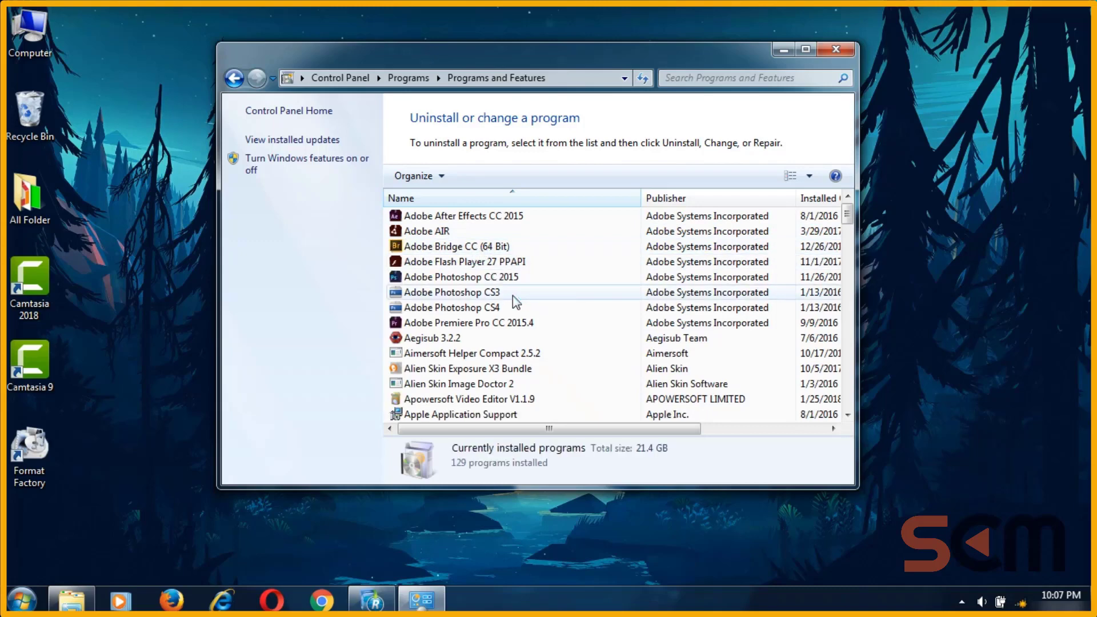
# Locate FormatFactory 4.3.0.0 among the installed programs, show its Uninstall/Change option, and close Programs and Features without uninstalling.
pyautogui.scroll(-5, 513, 296)
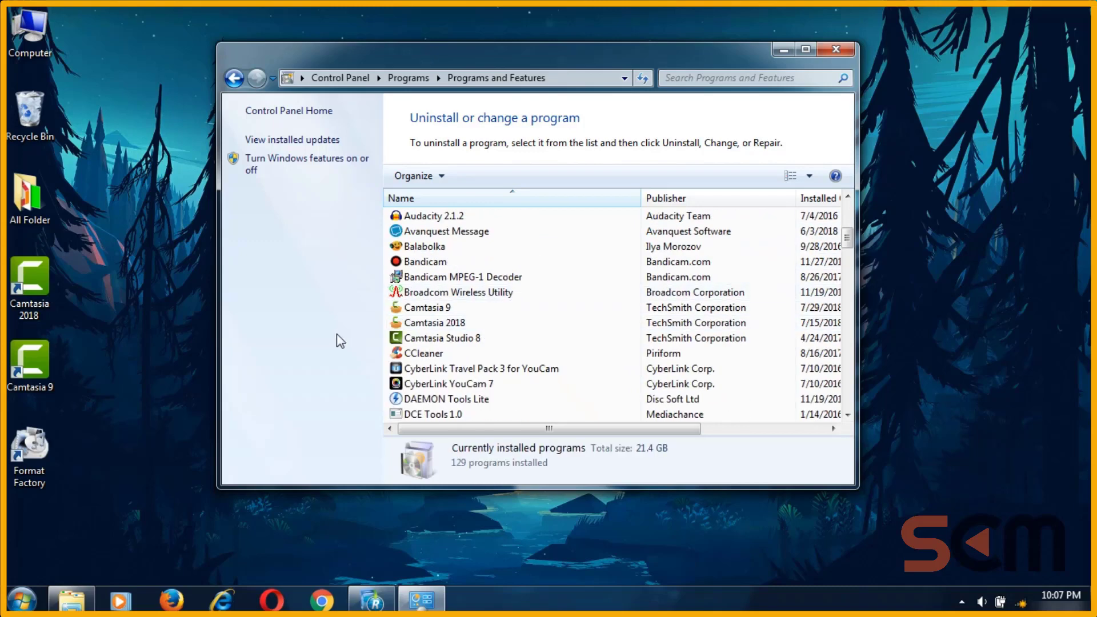
pyautogui.scroll(-6, 581, 313)
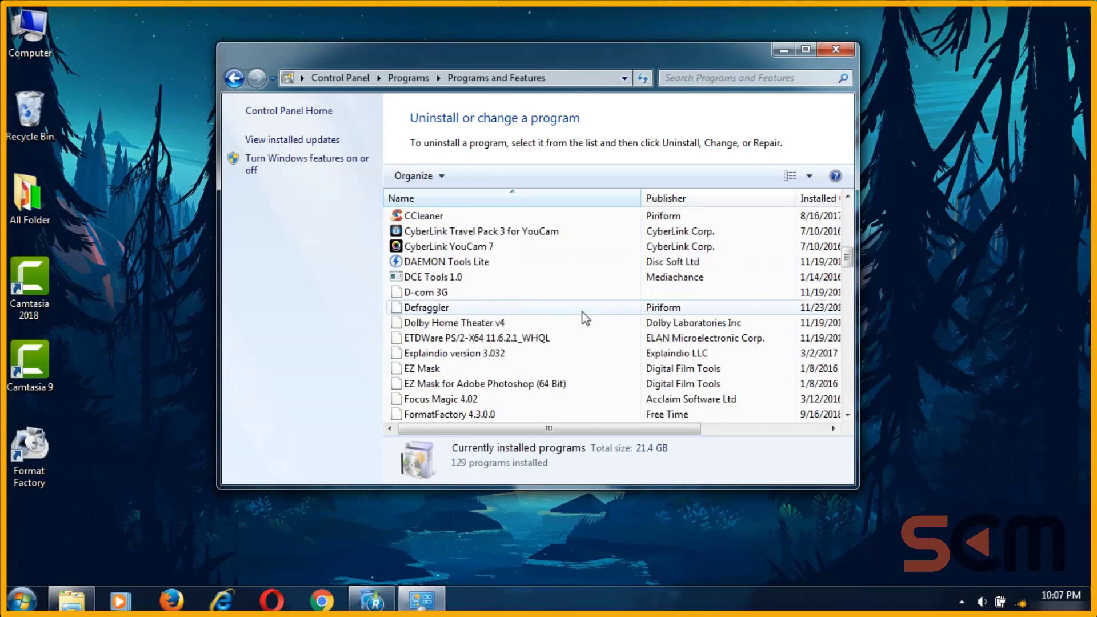
pyautogui.scroll(-20, 544, 338)
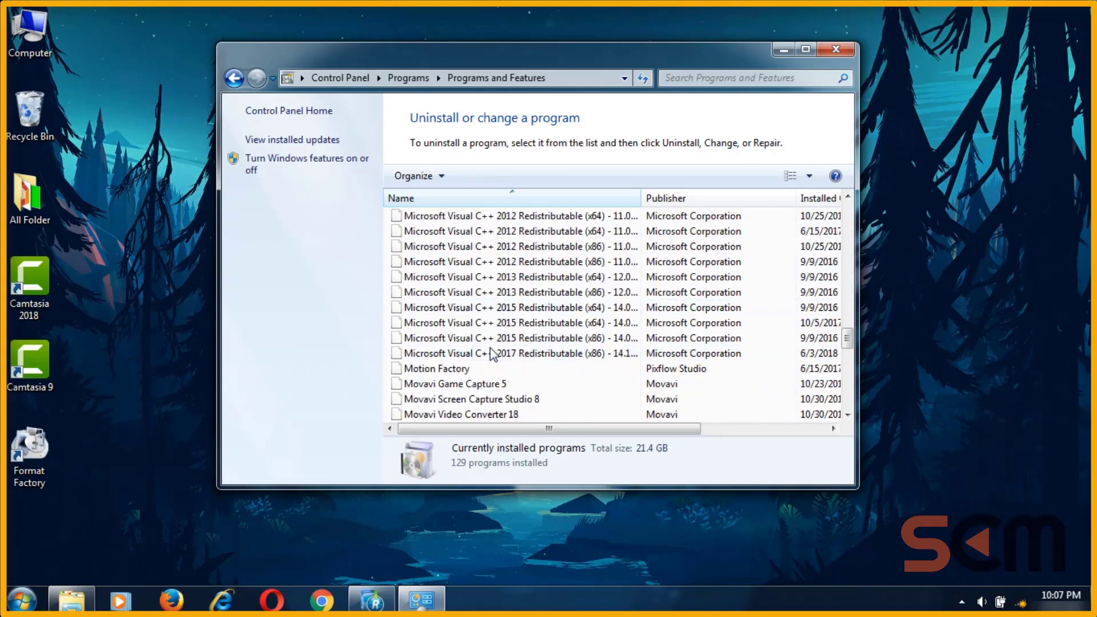
pyautogui.scroll(20, 492, 365)
pyautogui.click(449, 354)
pyautogui.click(463, 371)
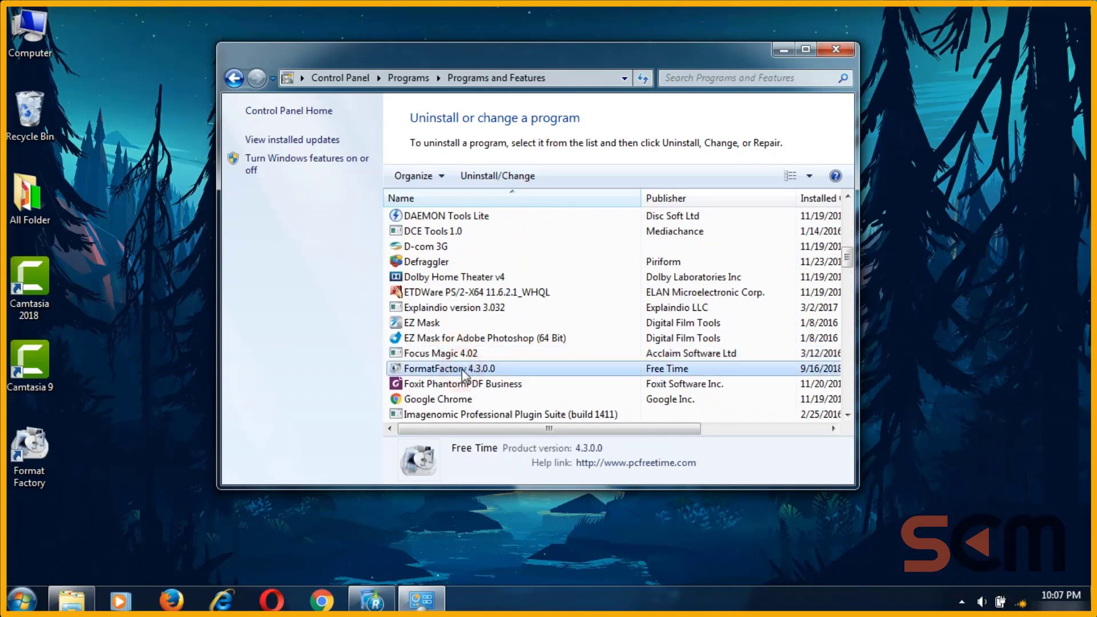
pyautogui.rightClick(463, 372)
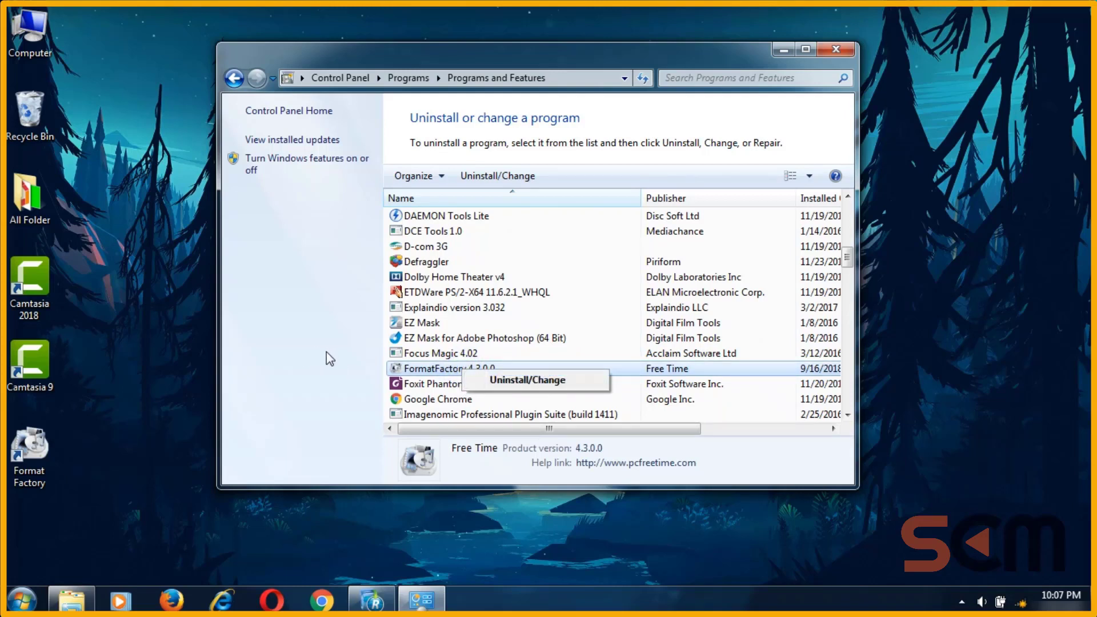
pyautogui.click(835, 51)
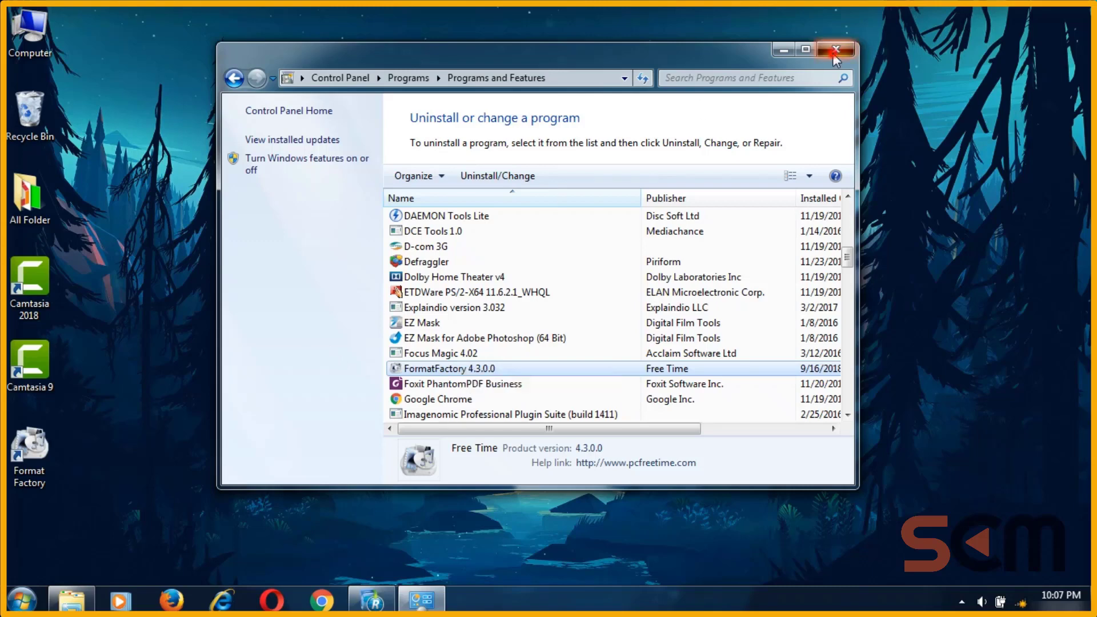
pyautogui.click(833, 53)
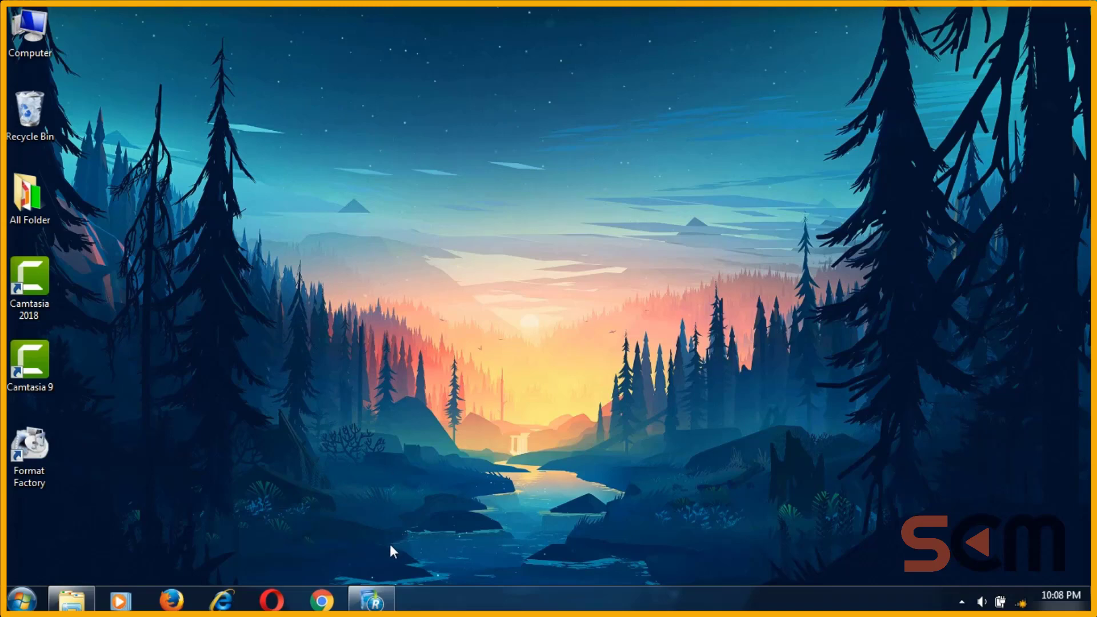
# Switch to Revo Uninstaller Pro and start uninstalling FormatFactory 4.3.0.0 from the group of new programs.
pyautogui.click(382, 604)
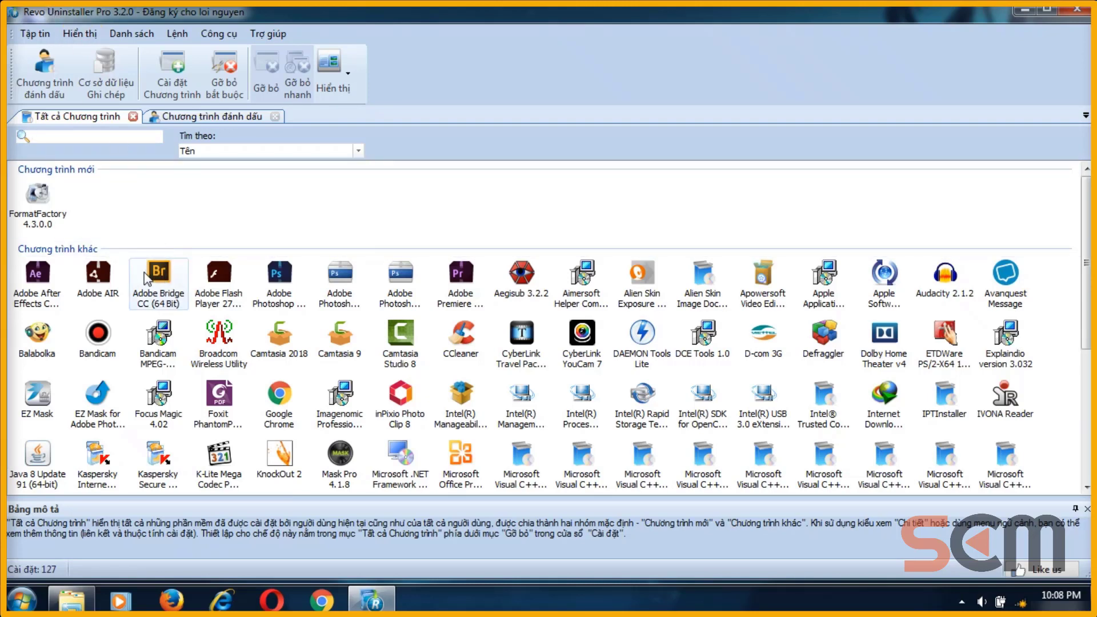
pyautogui.moveTo(1085, 253)
pyautogui.mouseDown()
pyautogui.moveTo(1085, 343)
pyautogui.moveTo(1085, 251)
pyautogui.mouseUp()
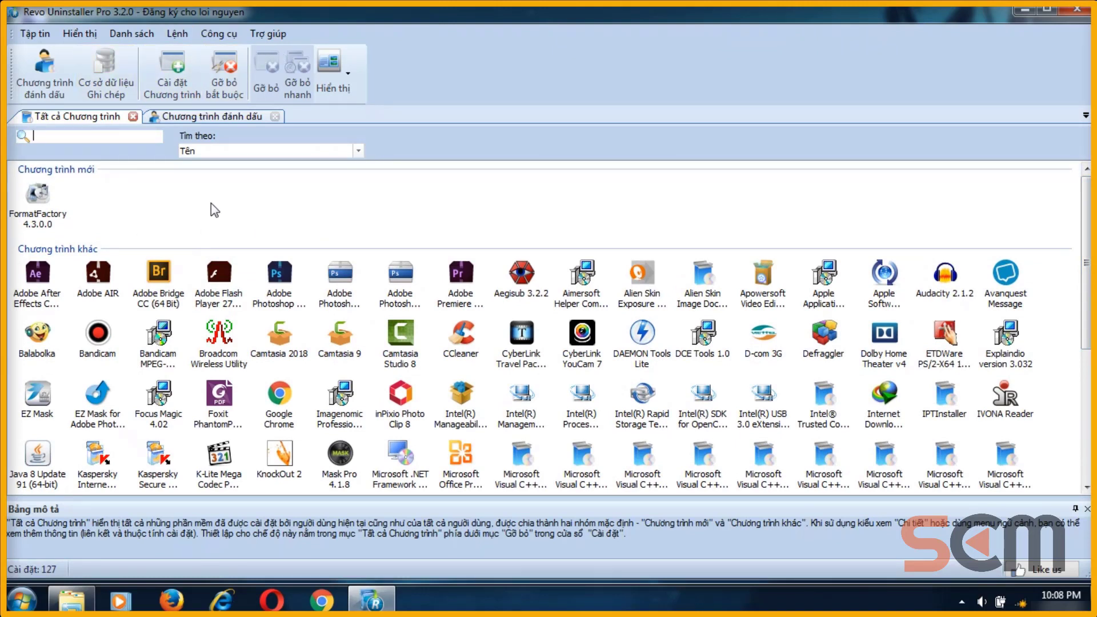
pyautogui.rightClick(46, 203)
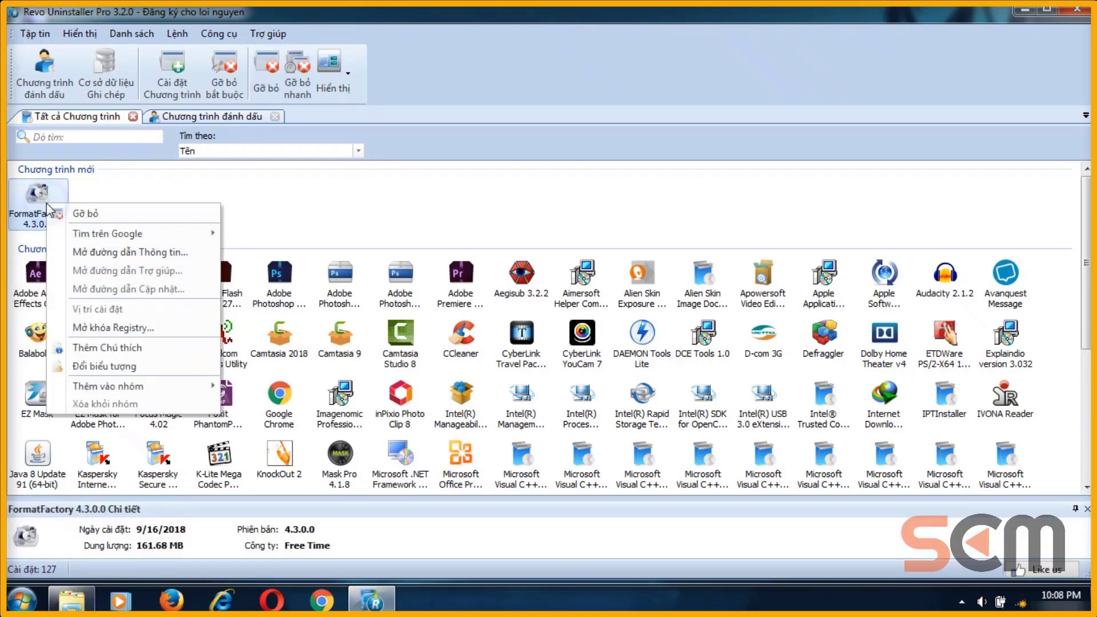
pyautogui.click(122, 214)
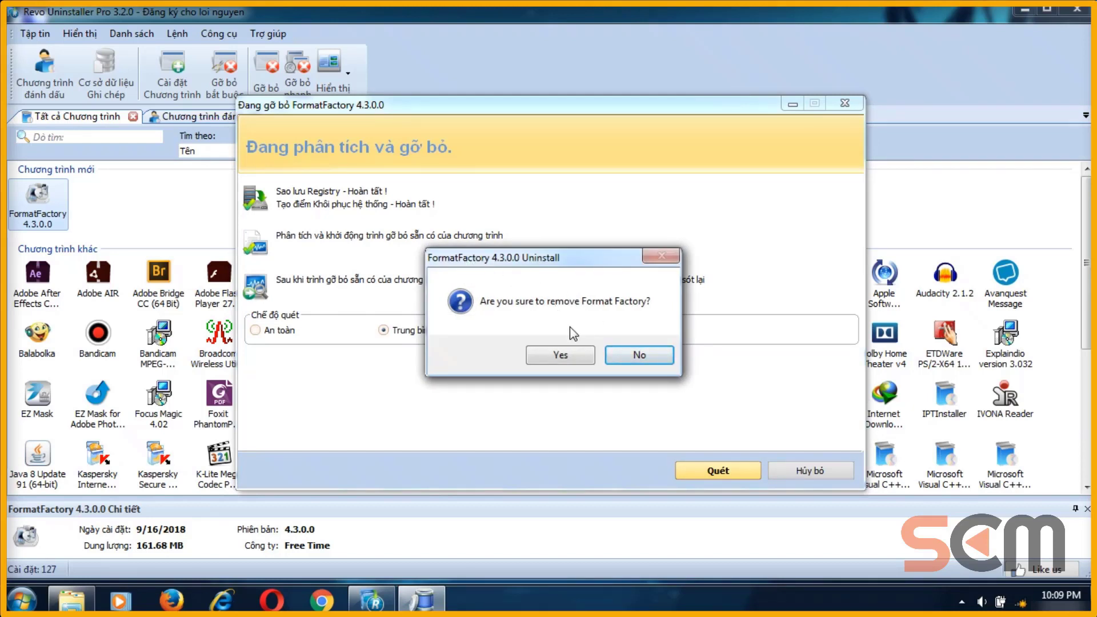
# Confirm the removal of Format Factory and scan for its leftovers, dismissing the web page opened by the uninstaller.
pyautogui.click(559, 357)
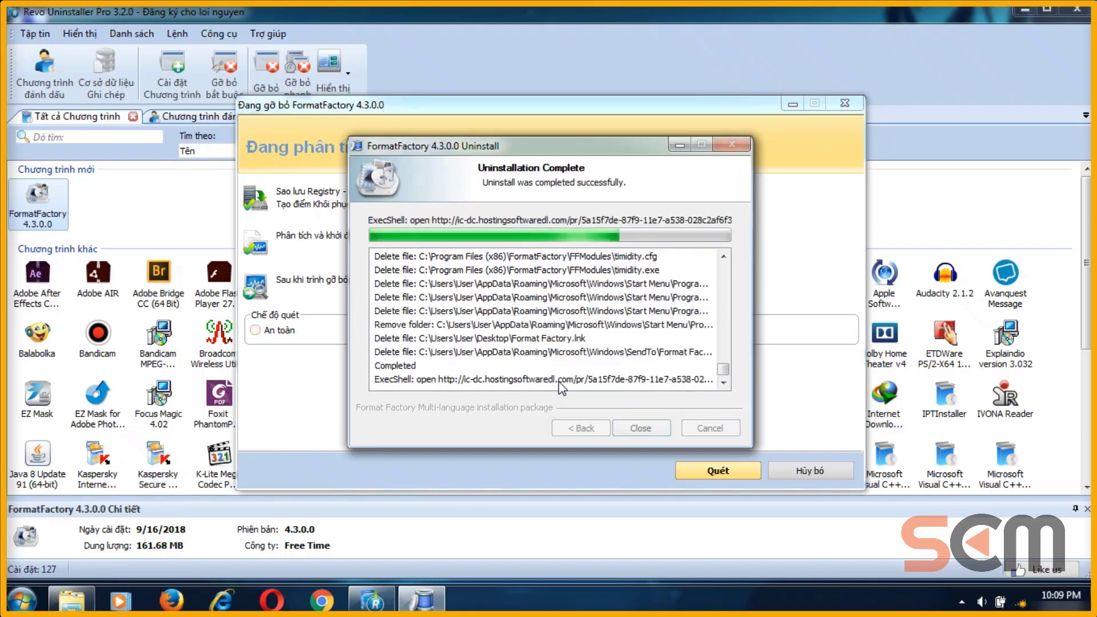
pyautogui.click(687, 469)
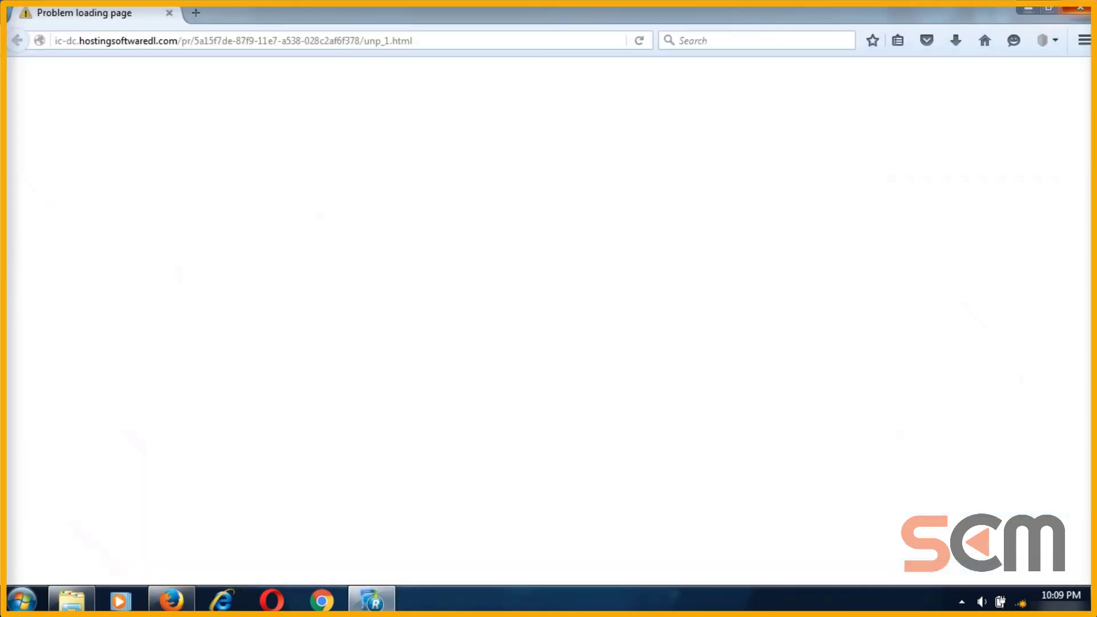
pyautogui.hotkey('alt', 'F4')
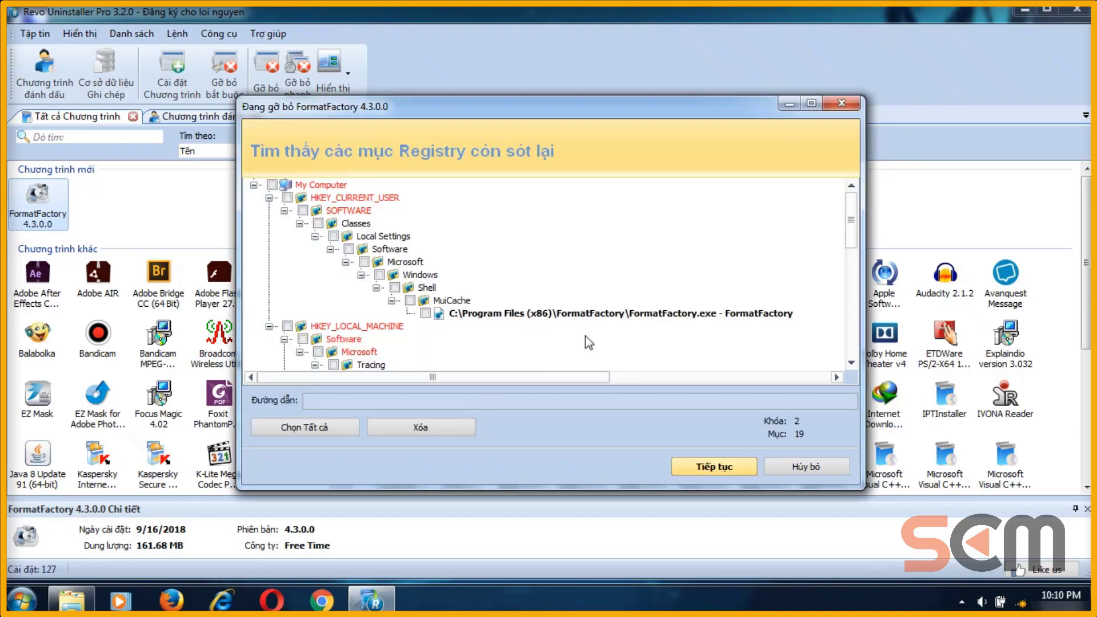
# Mark the leftover registry entries FormatFactory.exe under MuiCache, FormatFactory_RASAPI32 and FormatFactory_RASMANCS.
pyautogui.click(848, 218)
pyautogui.moveTo(848, 219); pyautogui.dragTo(847, 238)
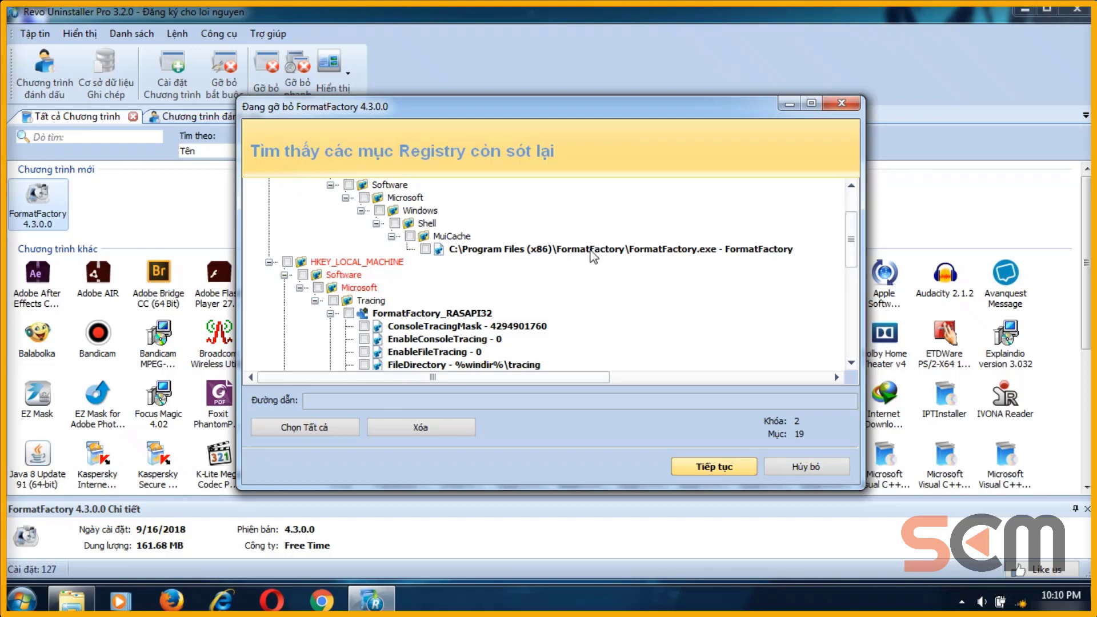
pyautogui.click(434, 251)
pyautogui.scroll(-2, 454, 266)
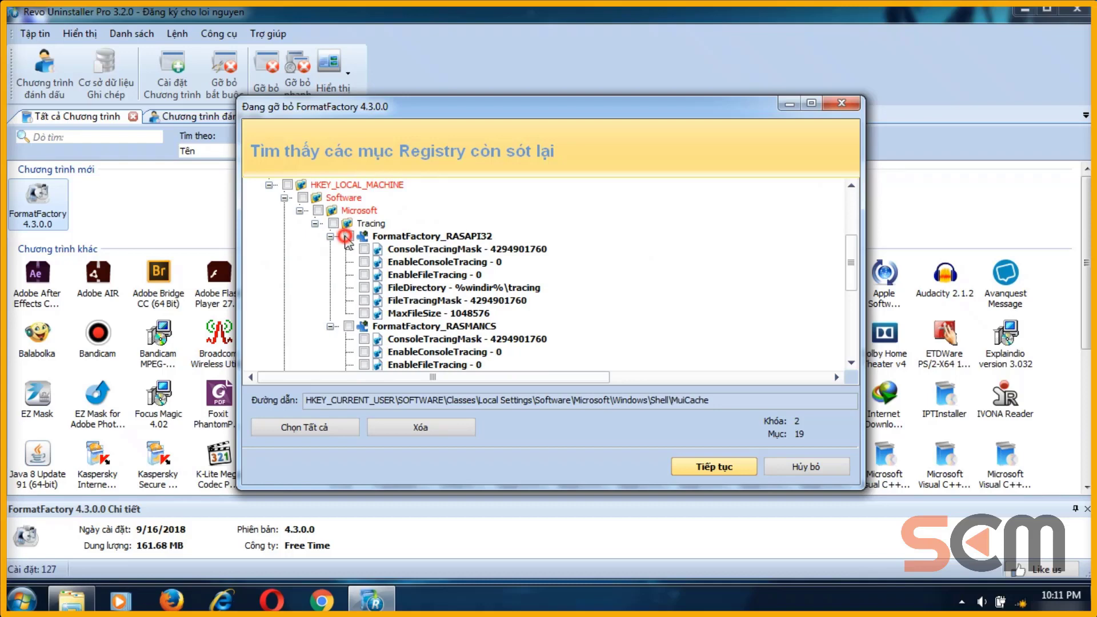
pyautogui.click(349, 236)
pyautogui.click(348, 327)
# Mark all six leftover entries under FirewallRules and delete every marked registry item, confirming the deletion.
pyautogui.scroll(-6, 352, 328)
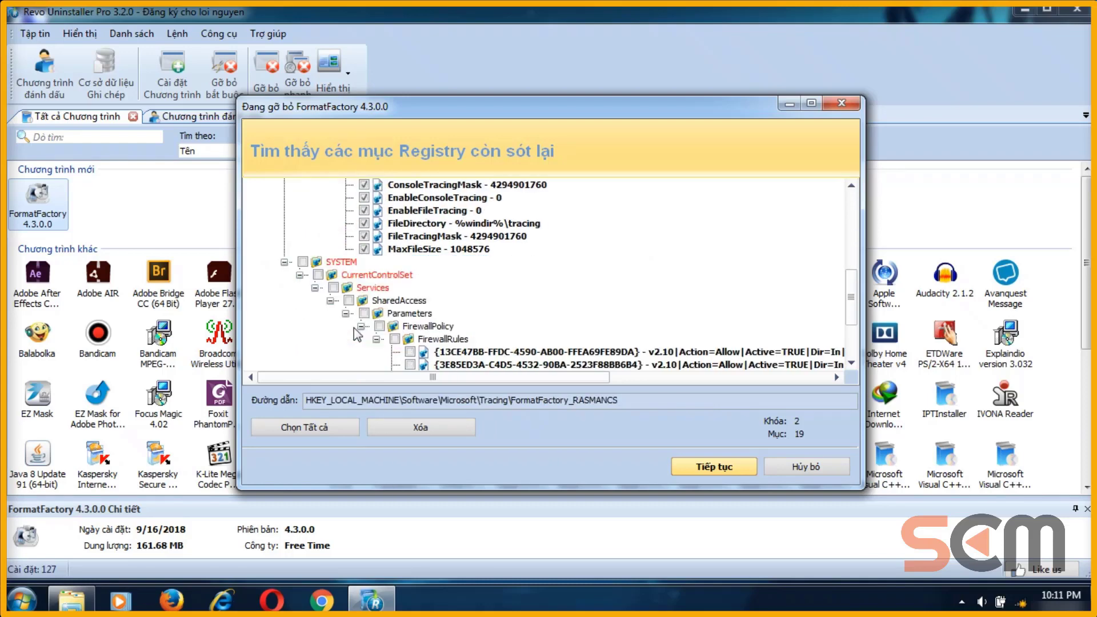
pyautogui.click(409, 287)
pyautogui.click(409, 300)
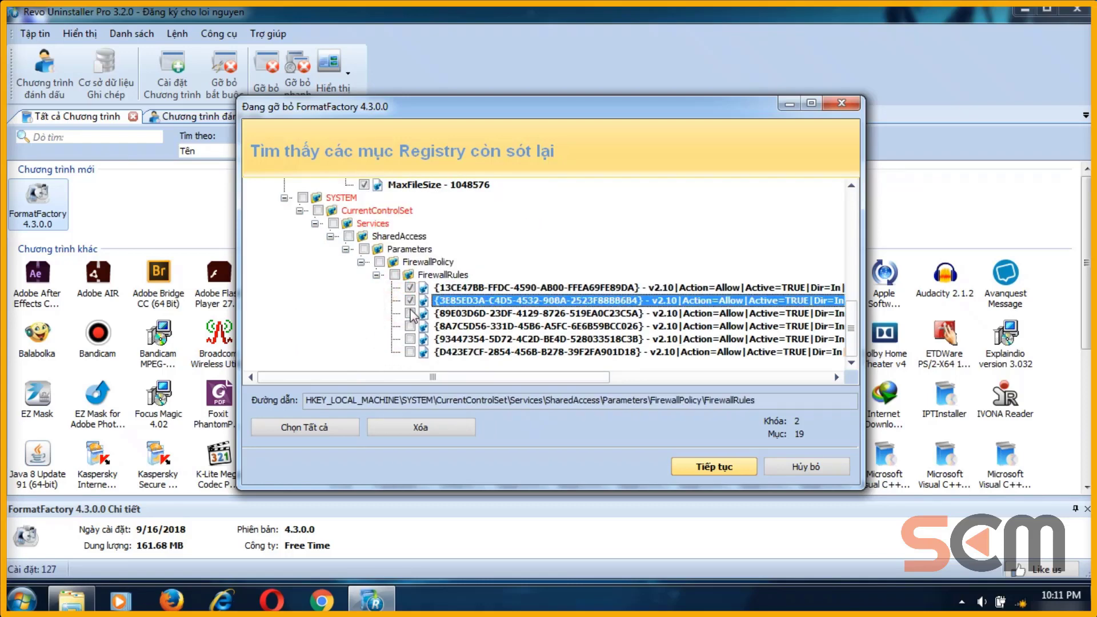
pyautogui.click(409, 313)
pyautogui.click(410, 325)
pyautogui.click(410, 339)
pyautogui.click(409, 351)
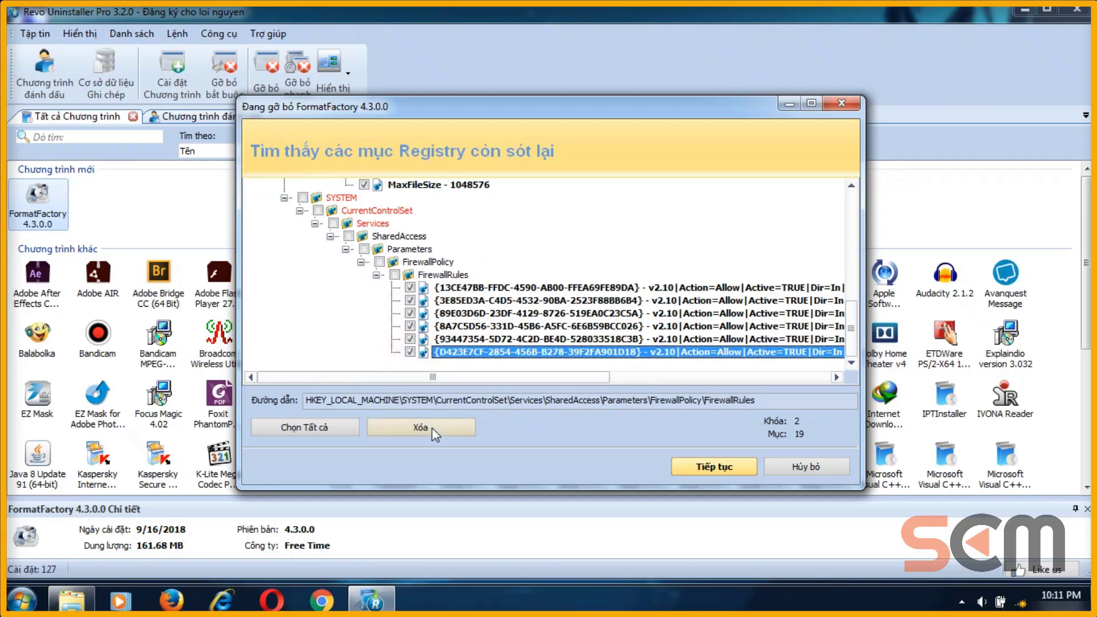
pyautogui.click(420, 427)
pyautogui.click(569, 335)
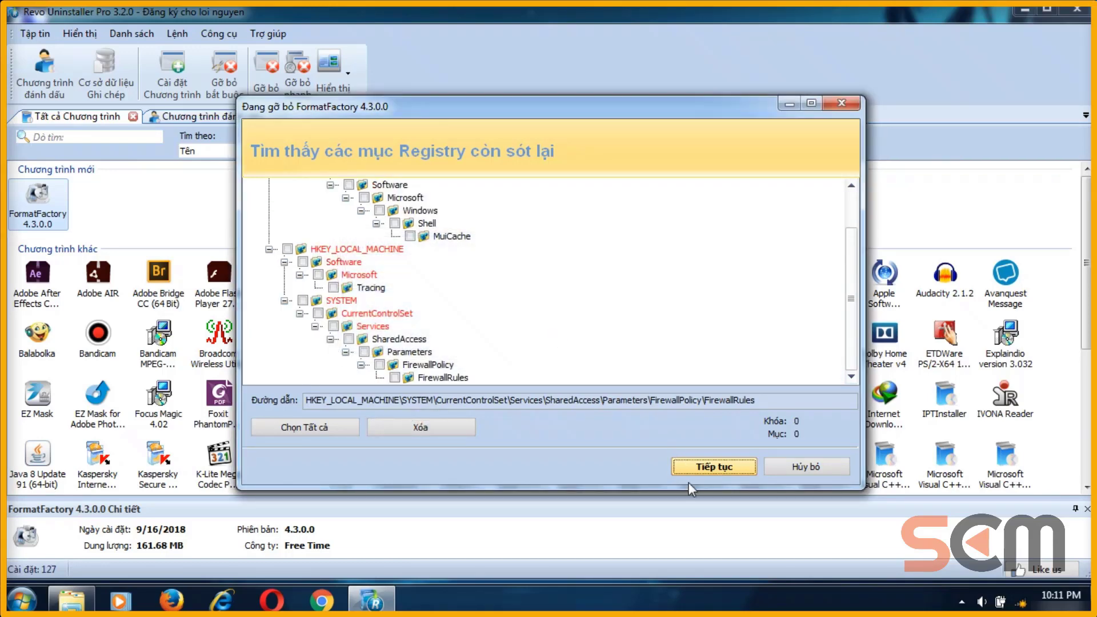
# Continue to the leftover files and folders, delete all of them, and finish the FormatFactory removal.
pyautogui.click(698, 466)
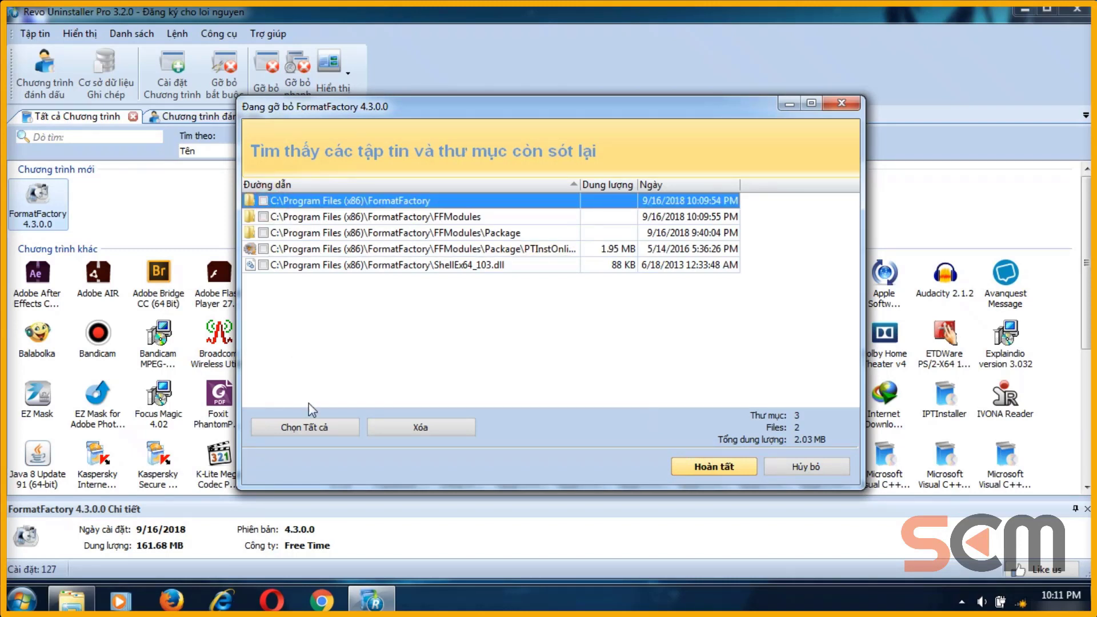
pyautogui.click(305, 425)
pyautogui.click(420, 429)
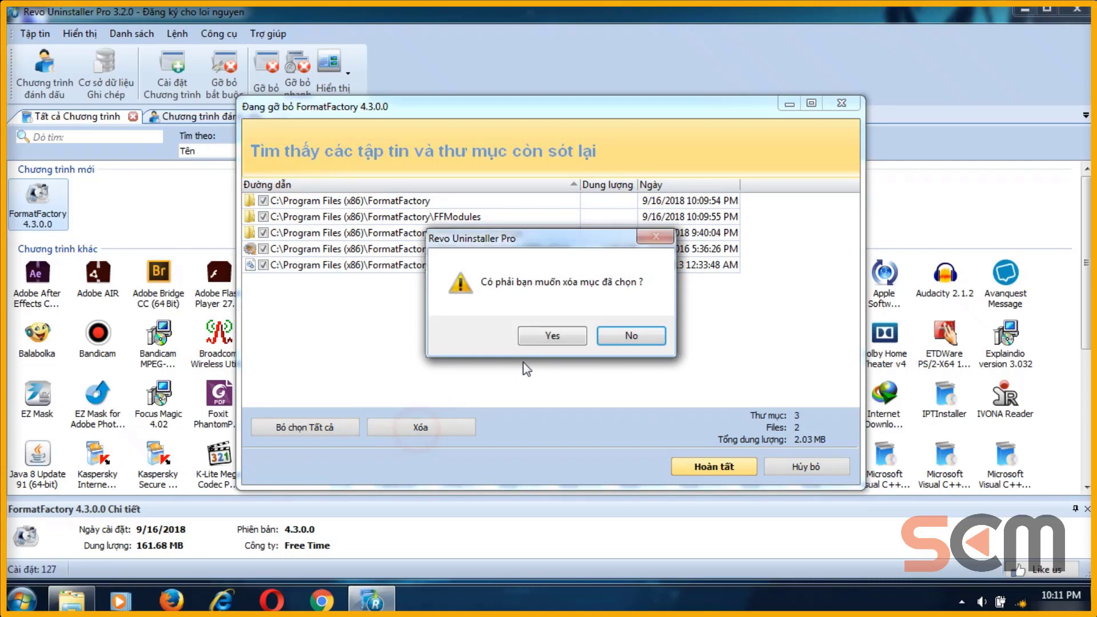
pyautogui.click(557, 339)
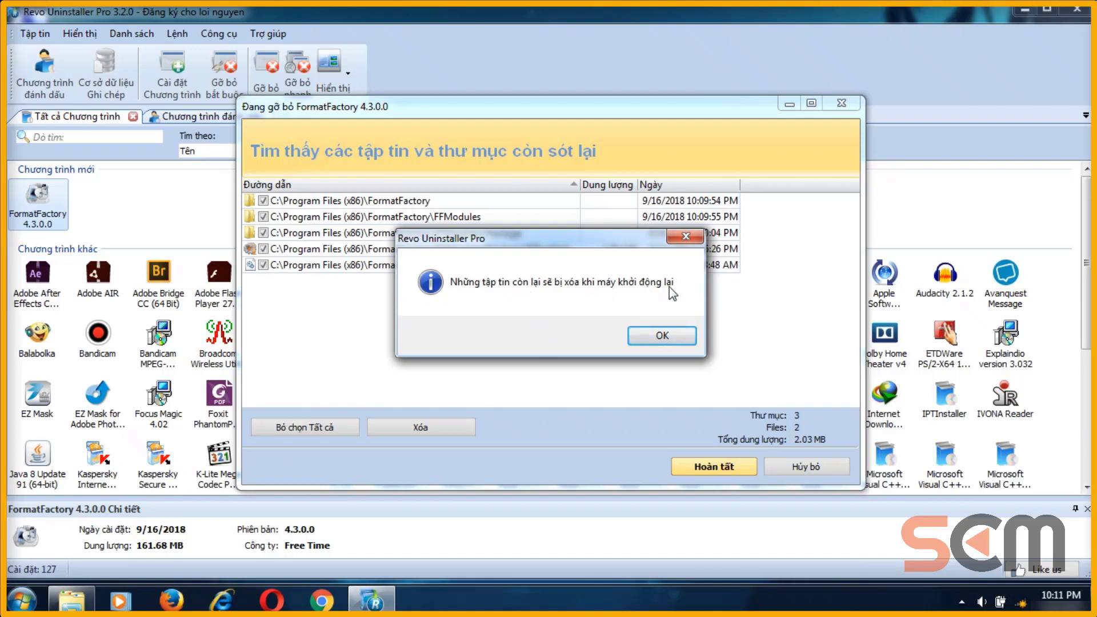
pyautogui.click(654, 336)
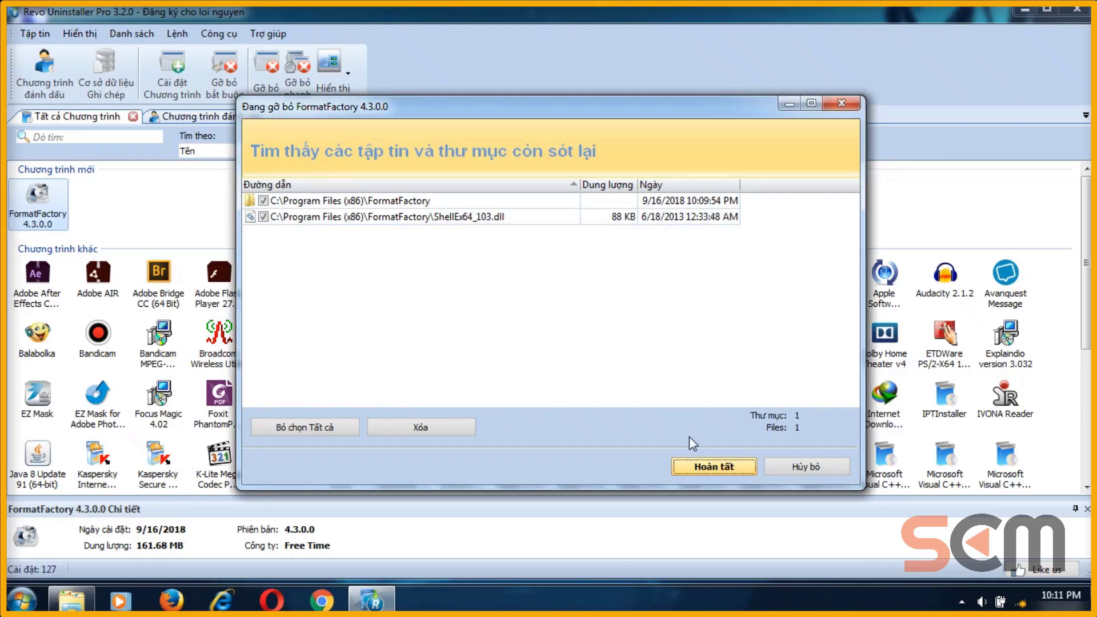
pyautogui.click(706, 467)
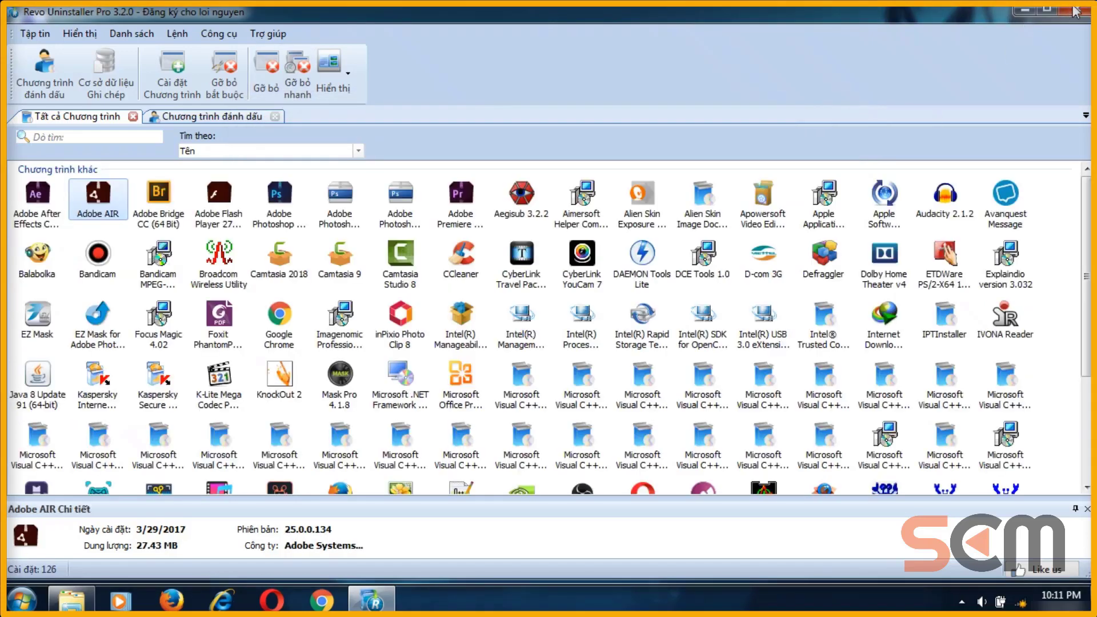
# Close Revo Uninstaller Pro and empty the Recycle Bin, confirming the permanent deletion.
pyautogui.click(1076, 10)
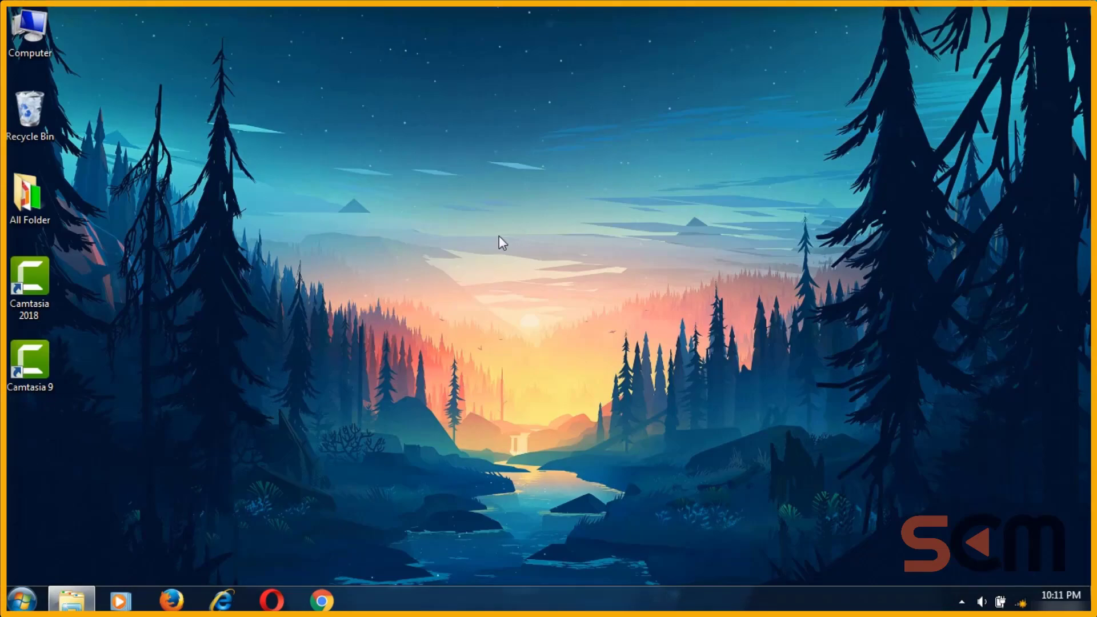
pyautogui.rightClick(32, 111)
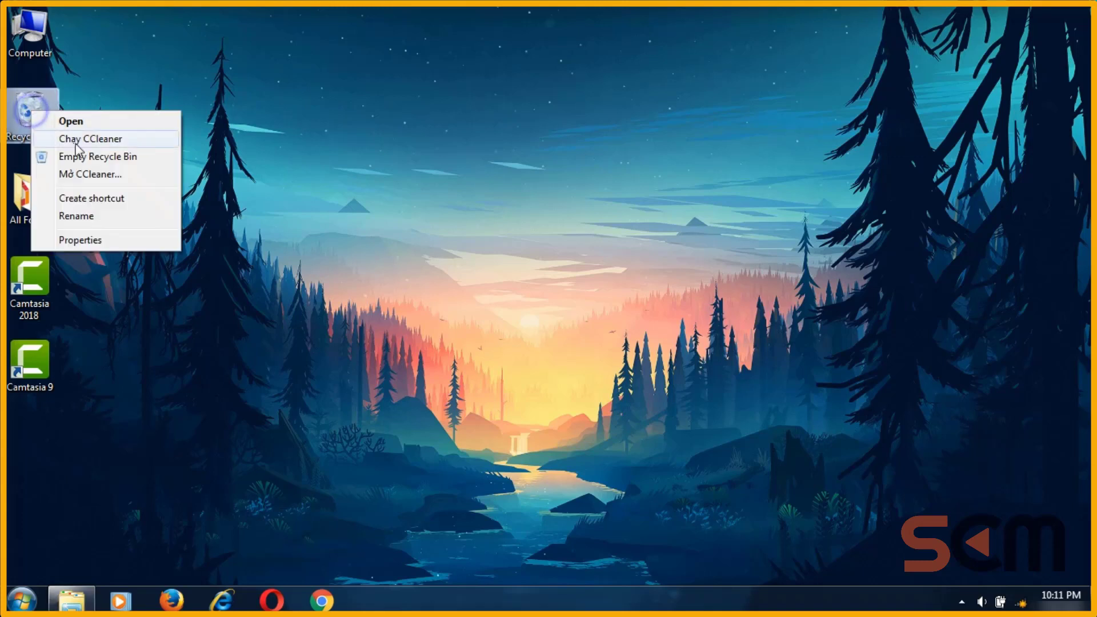
pyautogui.click(80, 157)
pyautogui.click(635, 310)
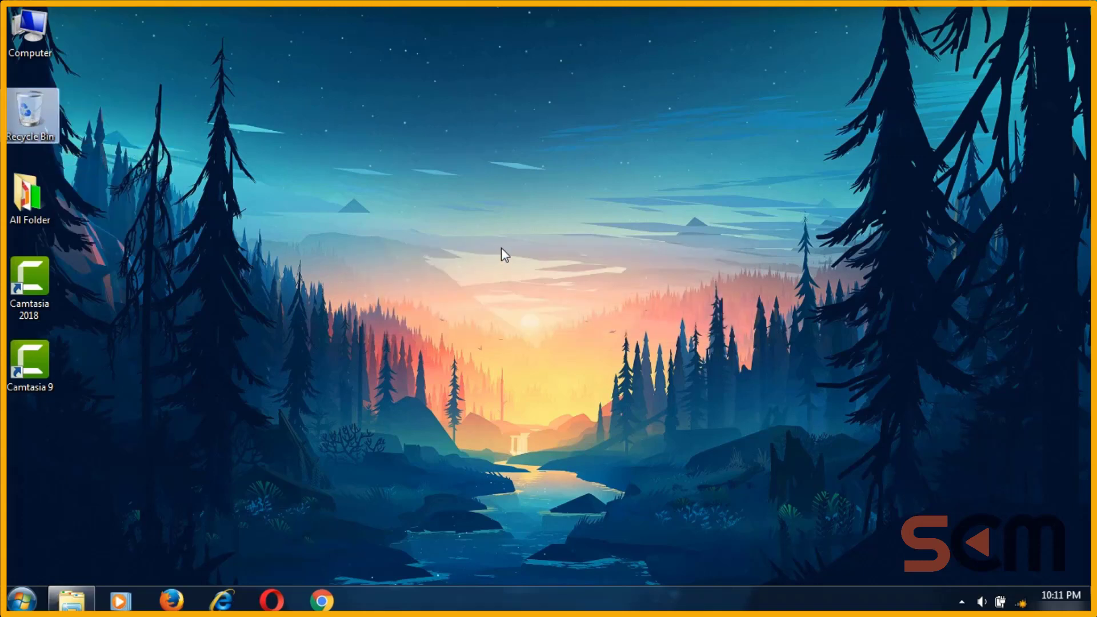
pyautogui.click(501, 248)
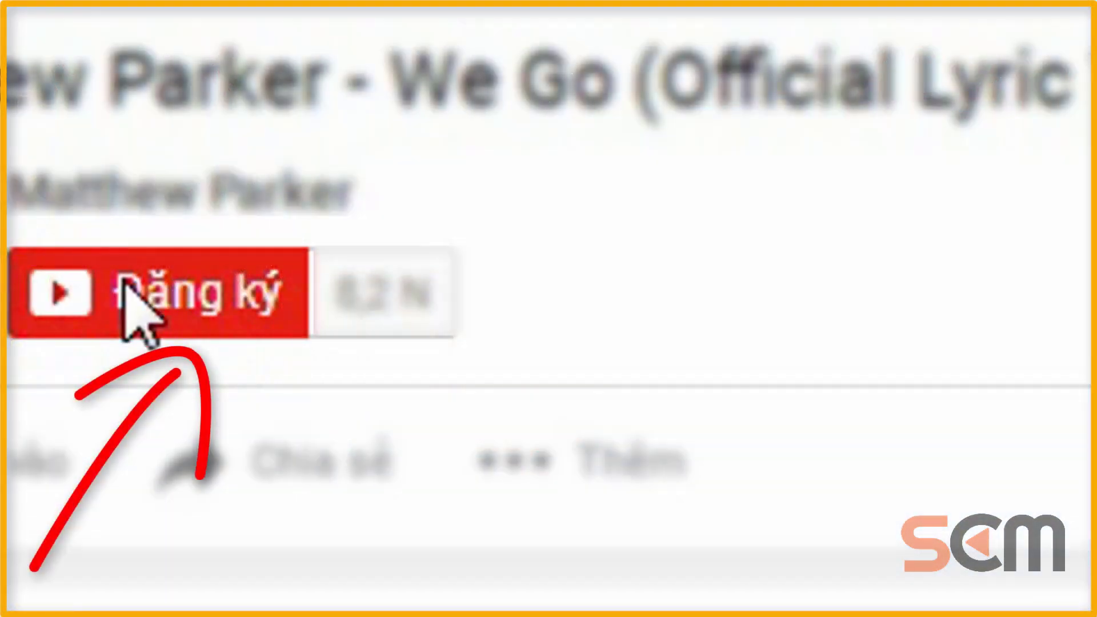
pyautogui.click(147, 304)
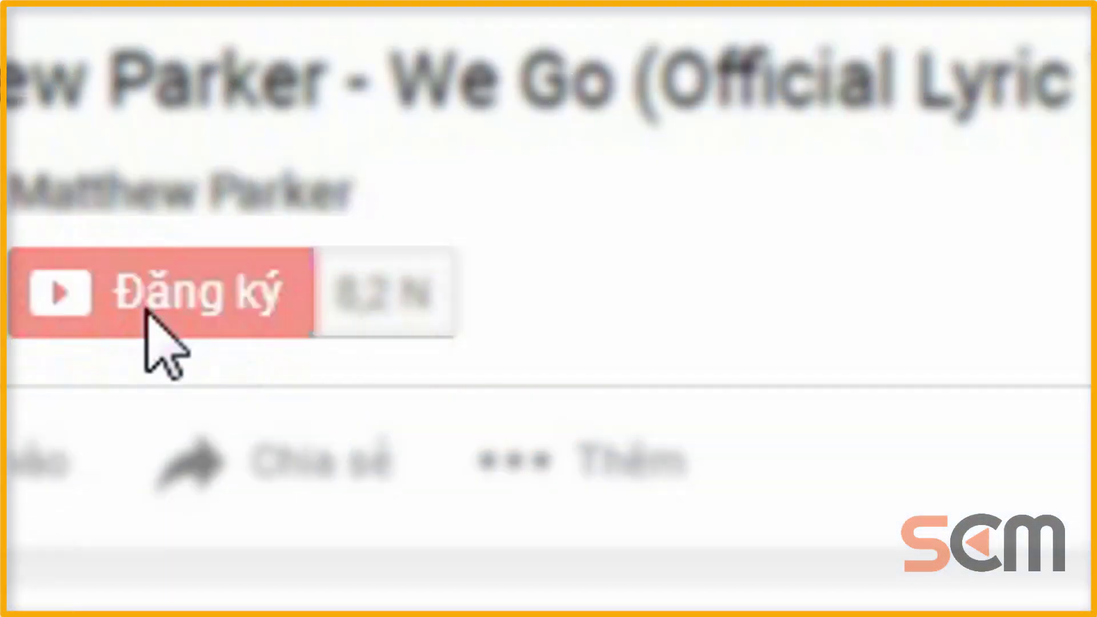